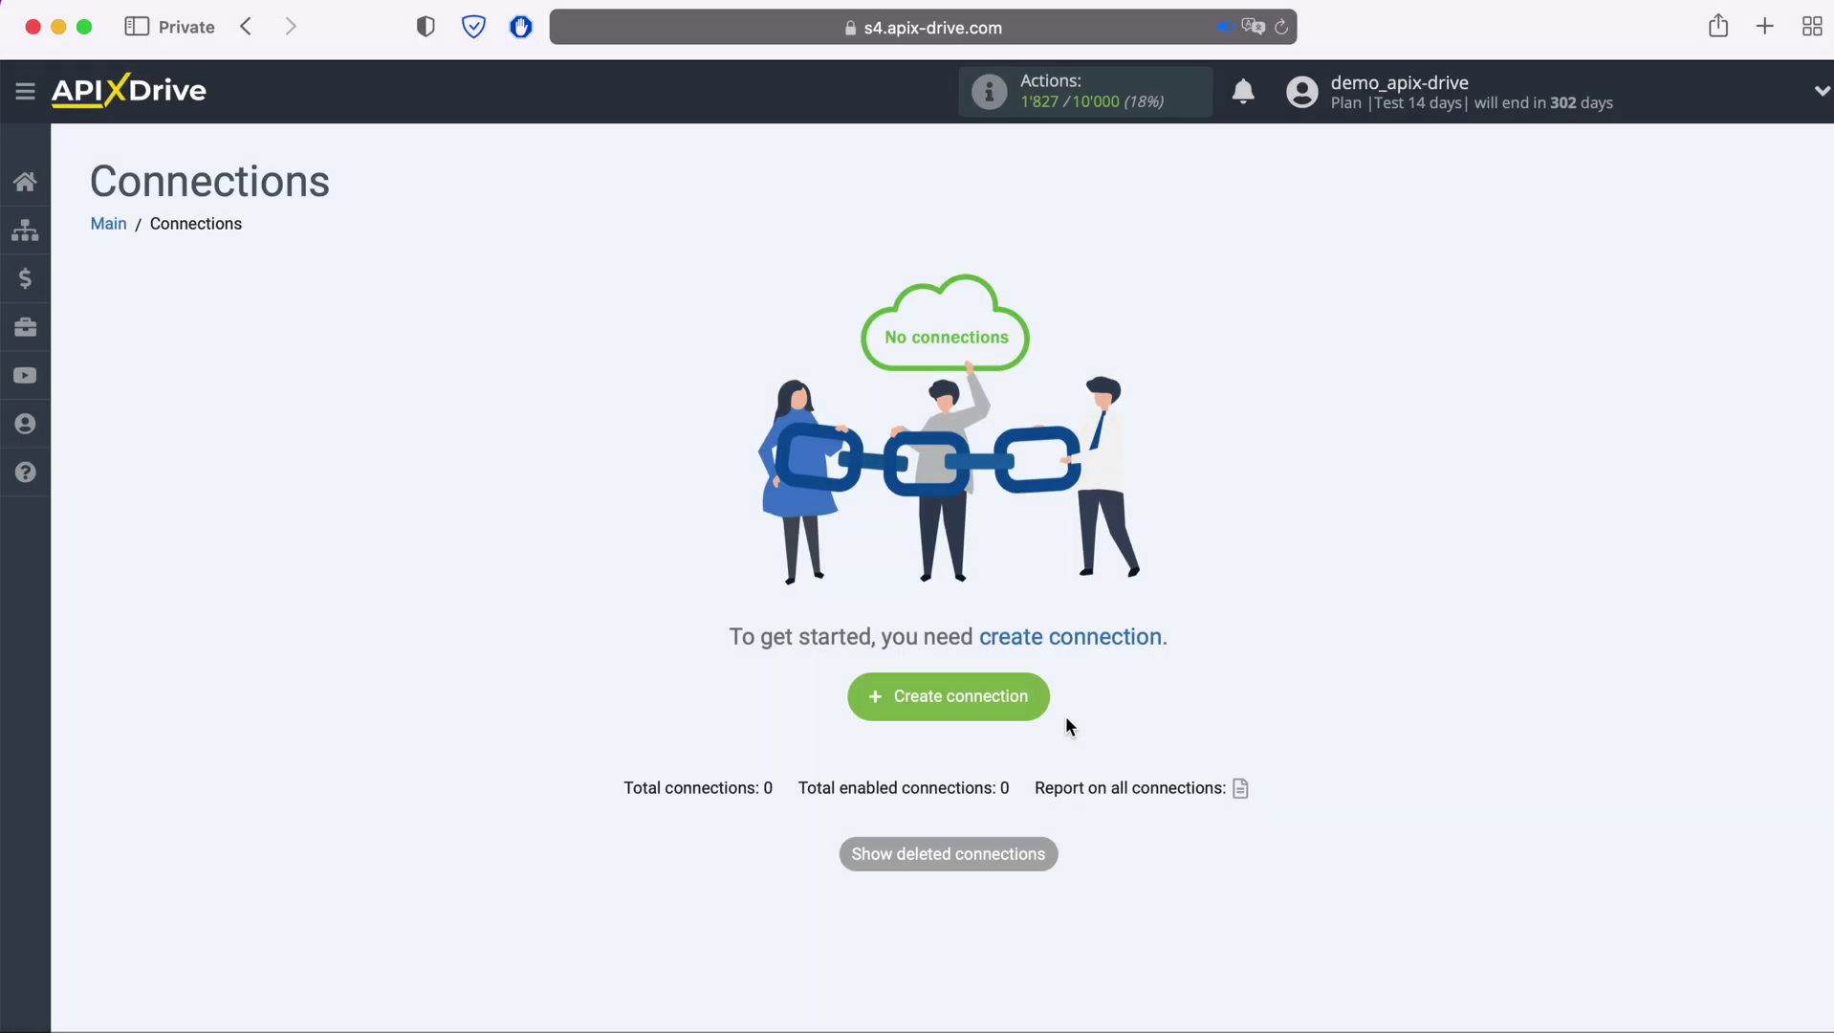
# Step: Create a new connection with Agile CRM as the data source system
pyautogui.click(1037, 703)
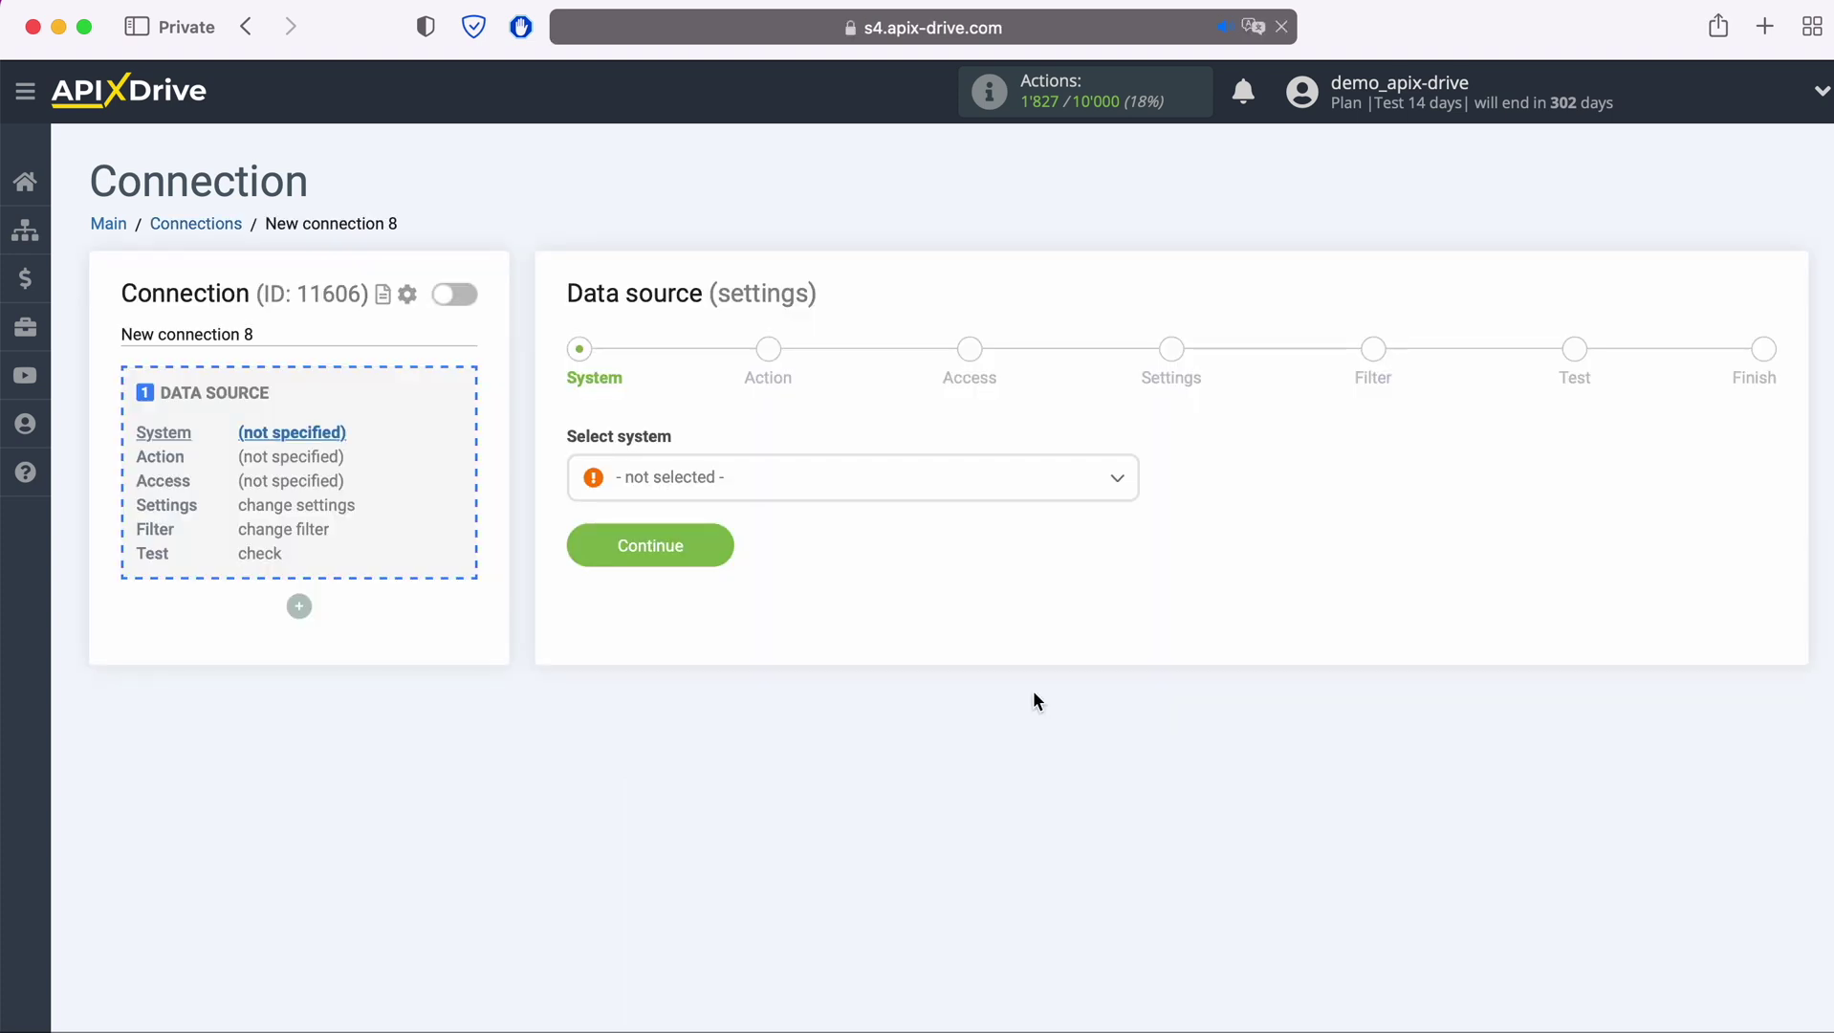
pyautogui.click(885, 478)
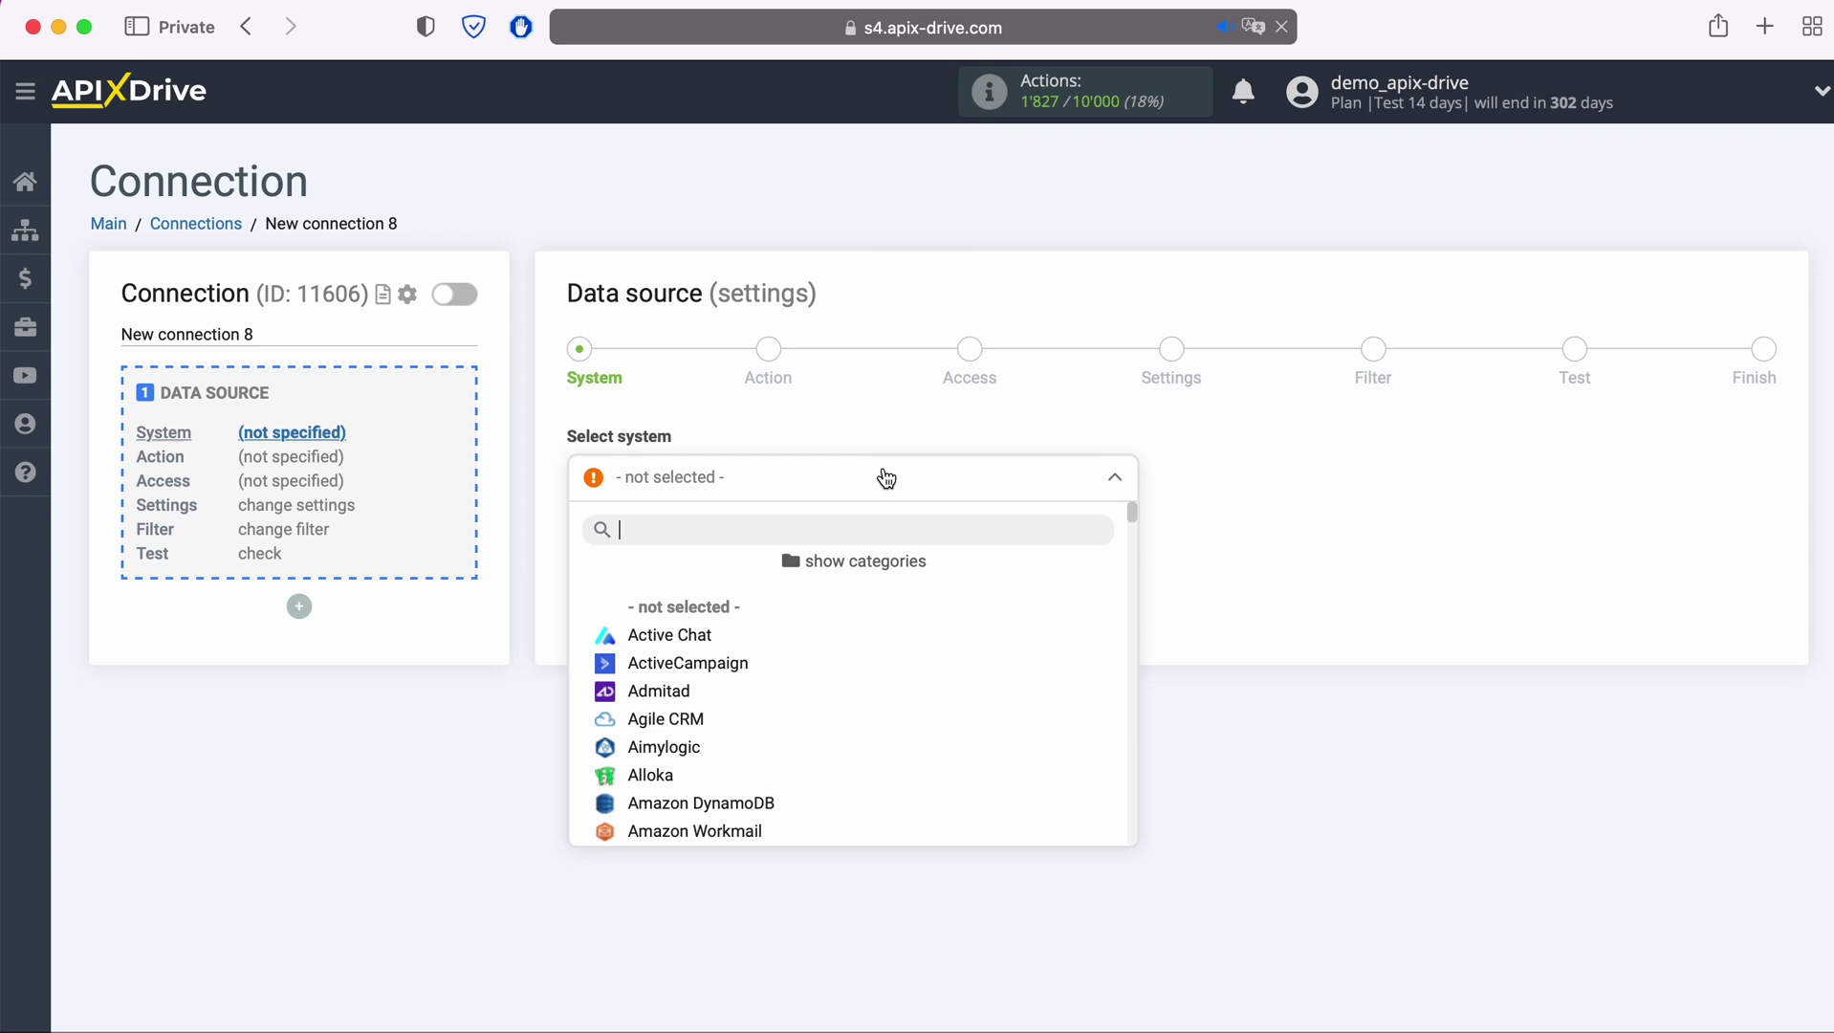
pyautogui.click(713, 719)
pyautogui.click(722, 555)
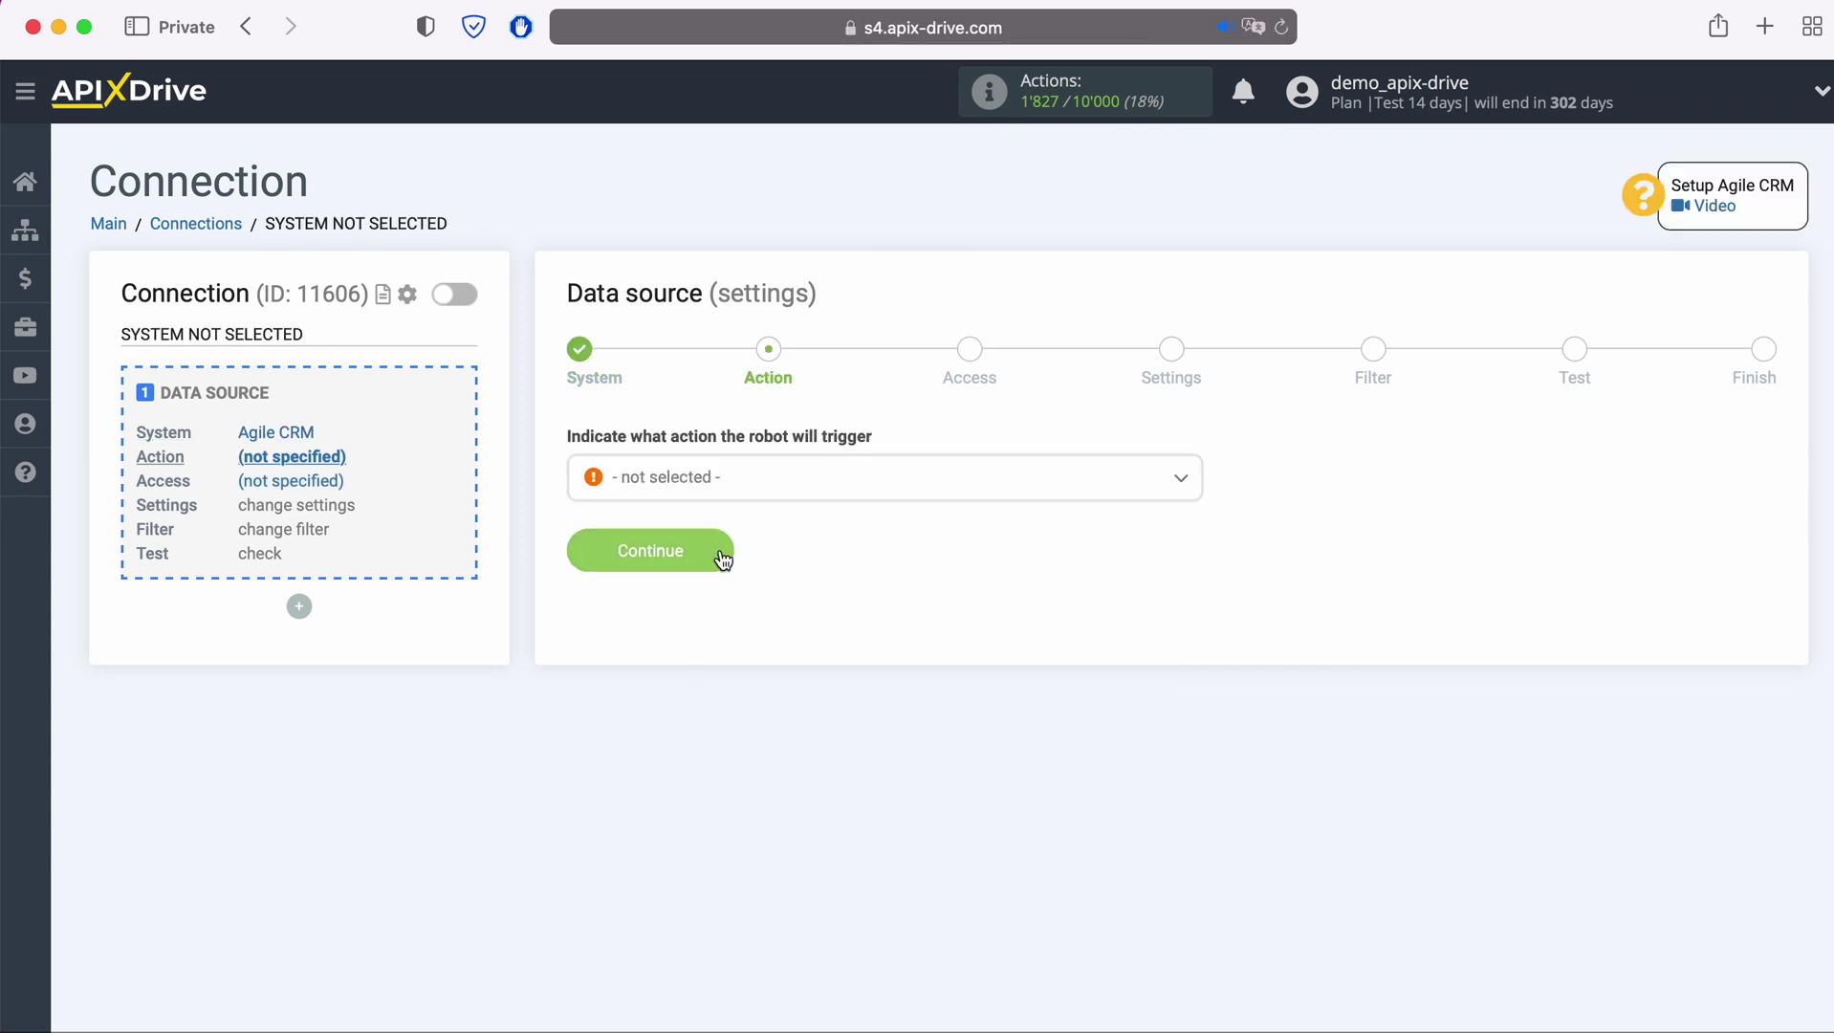
# Step: Choose Get CONTACTS (new) as the Agile CRM action
pyautogui.click(801, 490)
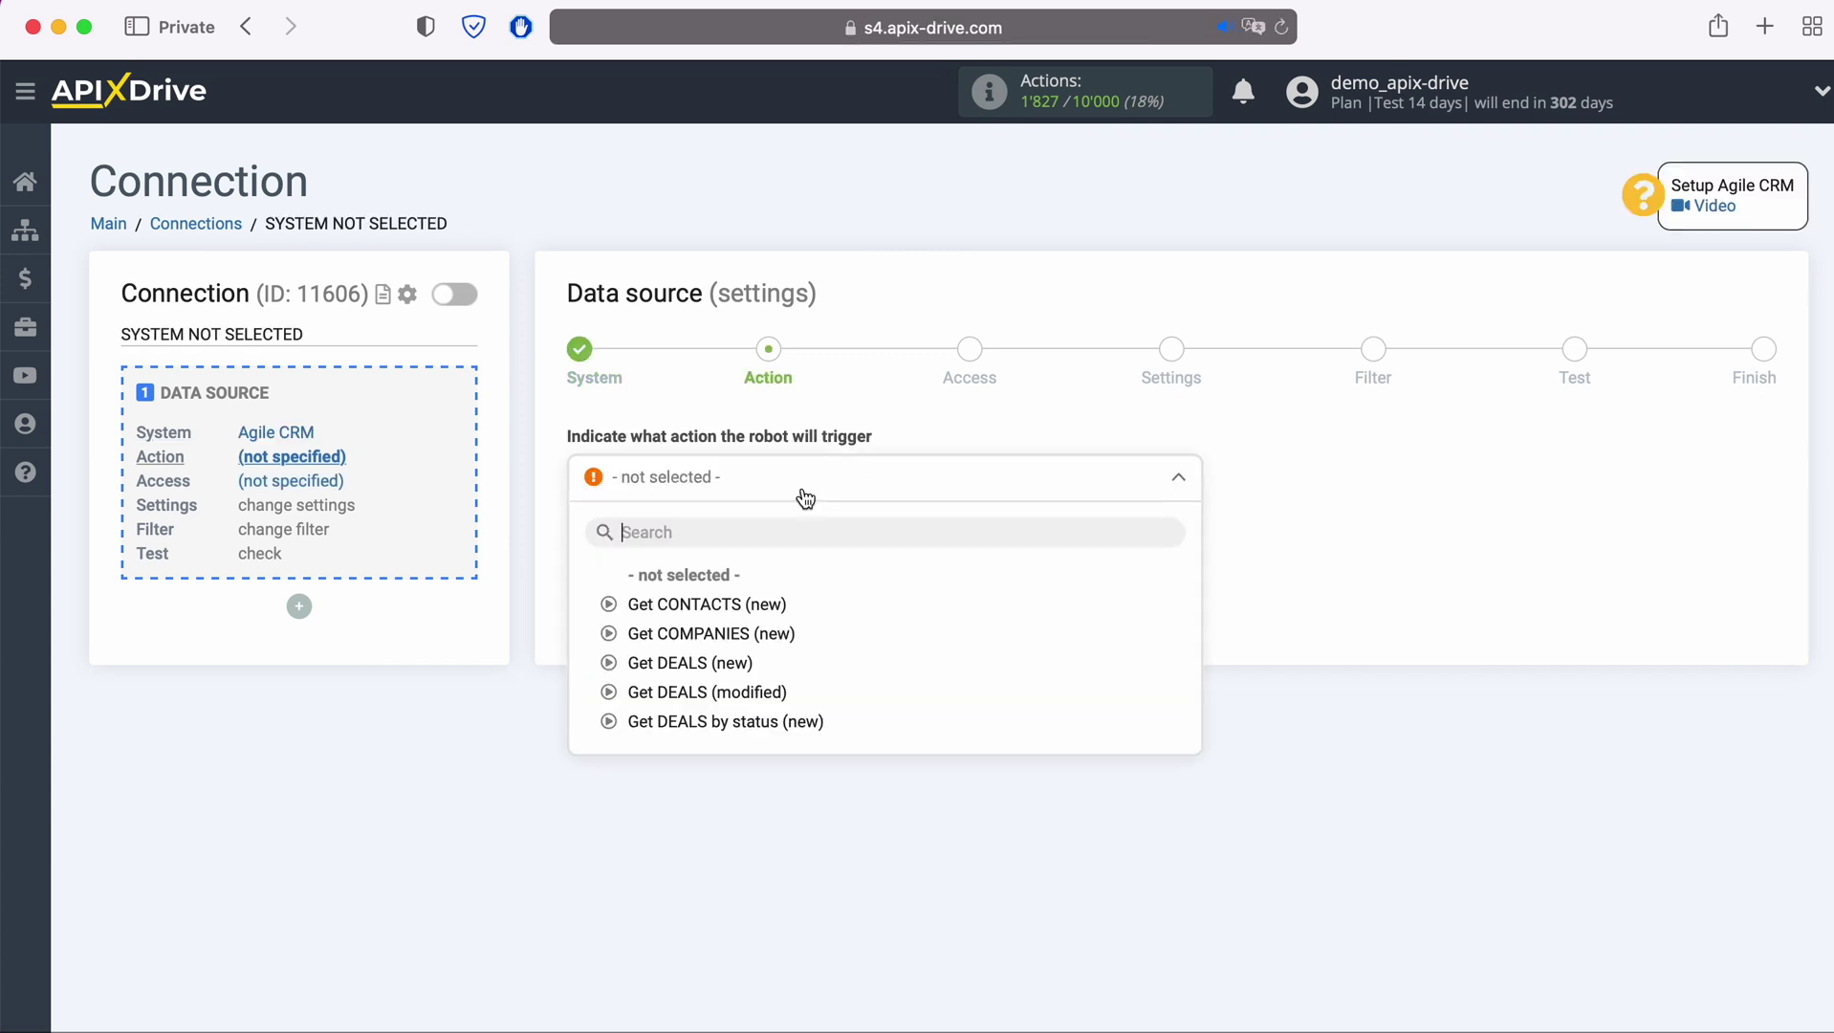
pyautogui.click(786, 605)
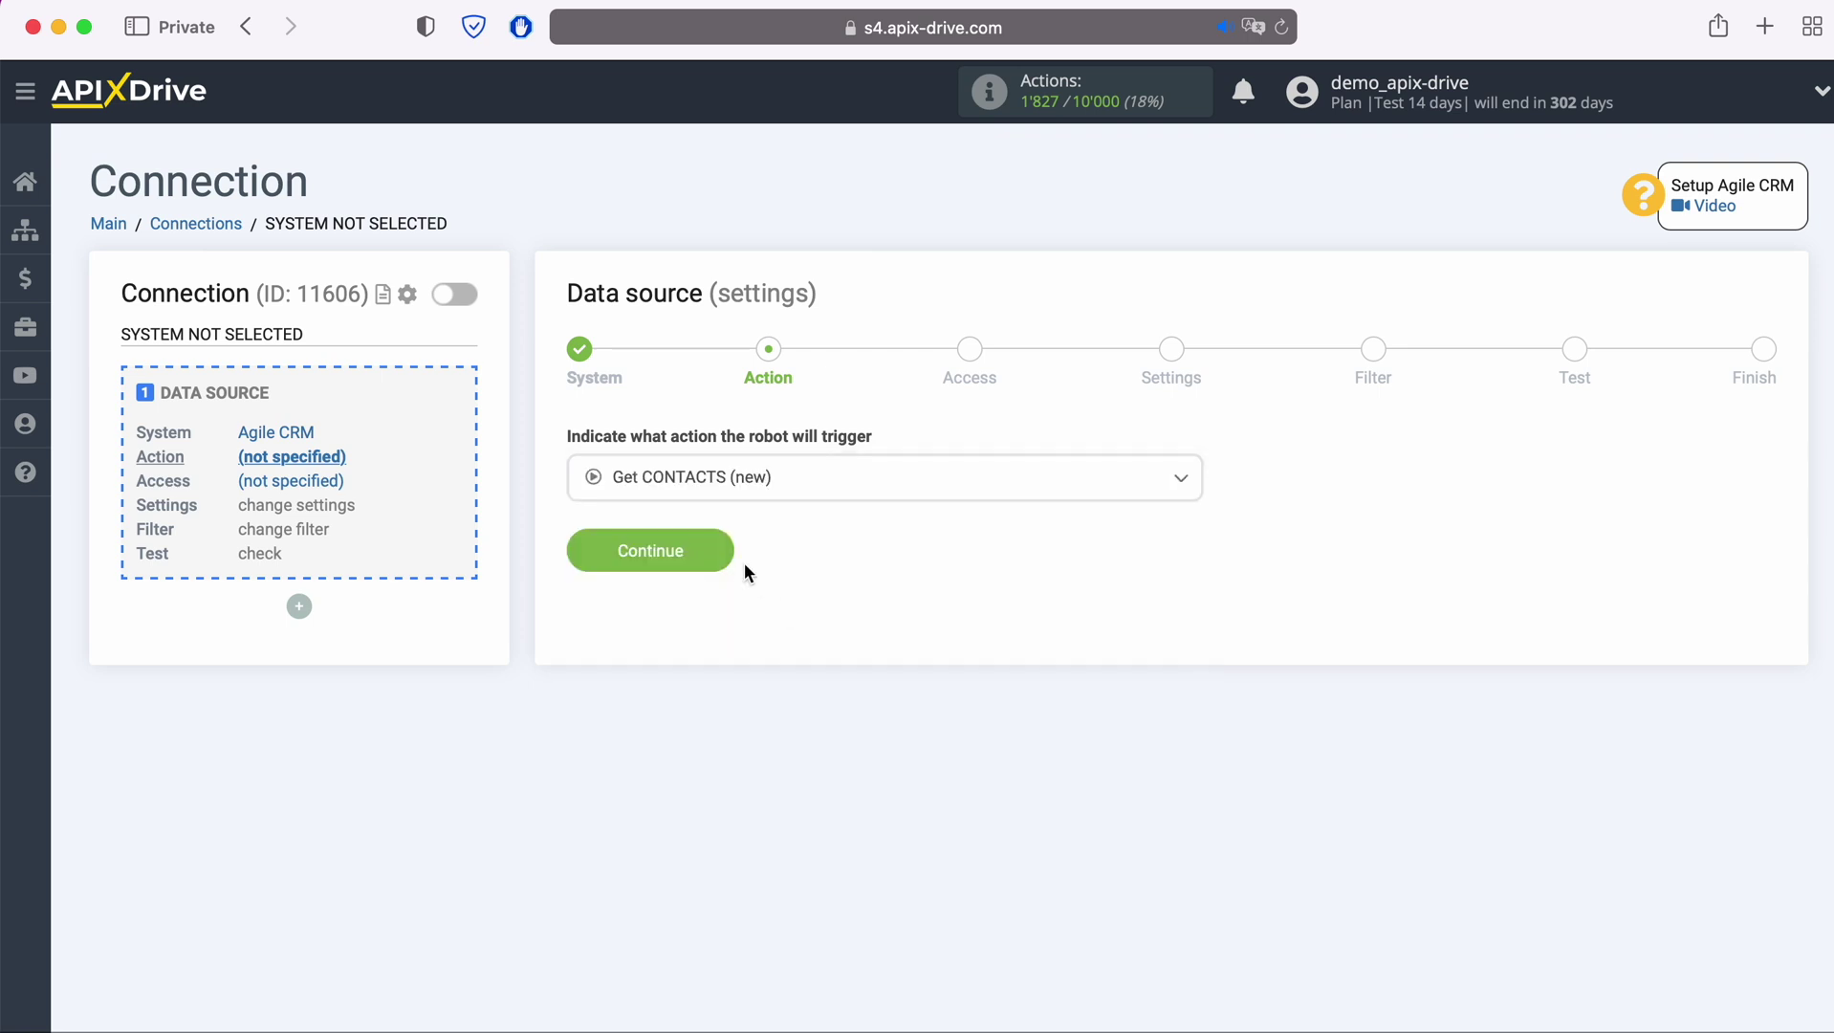
pyautogui.click(721, 544)
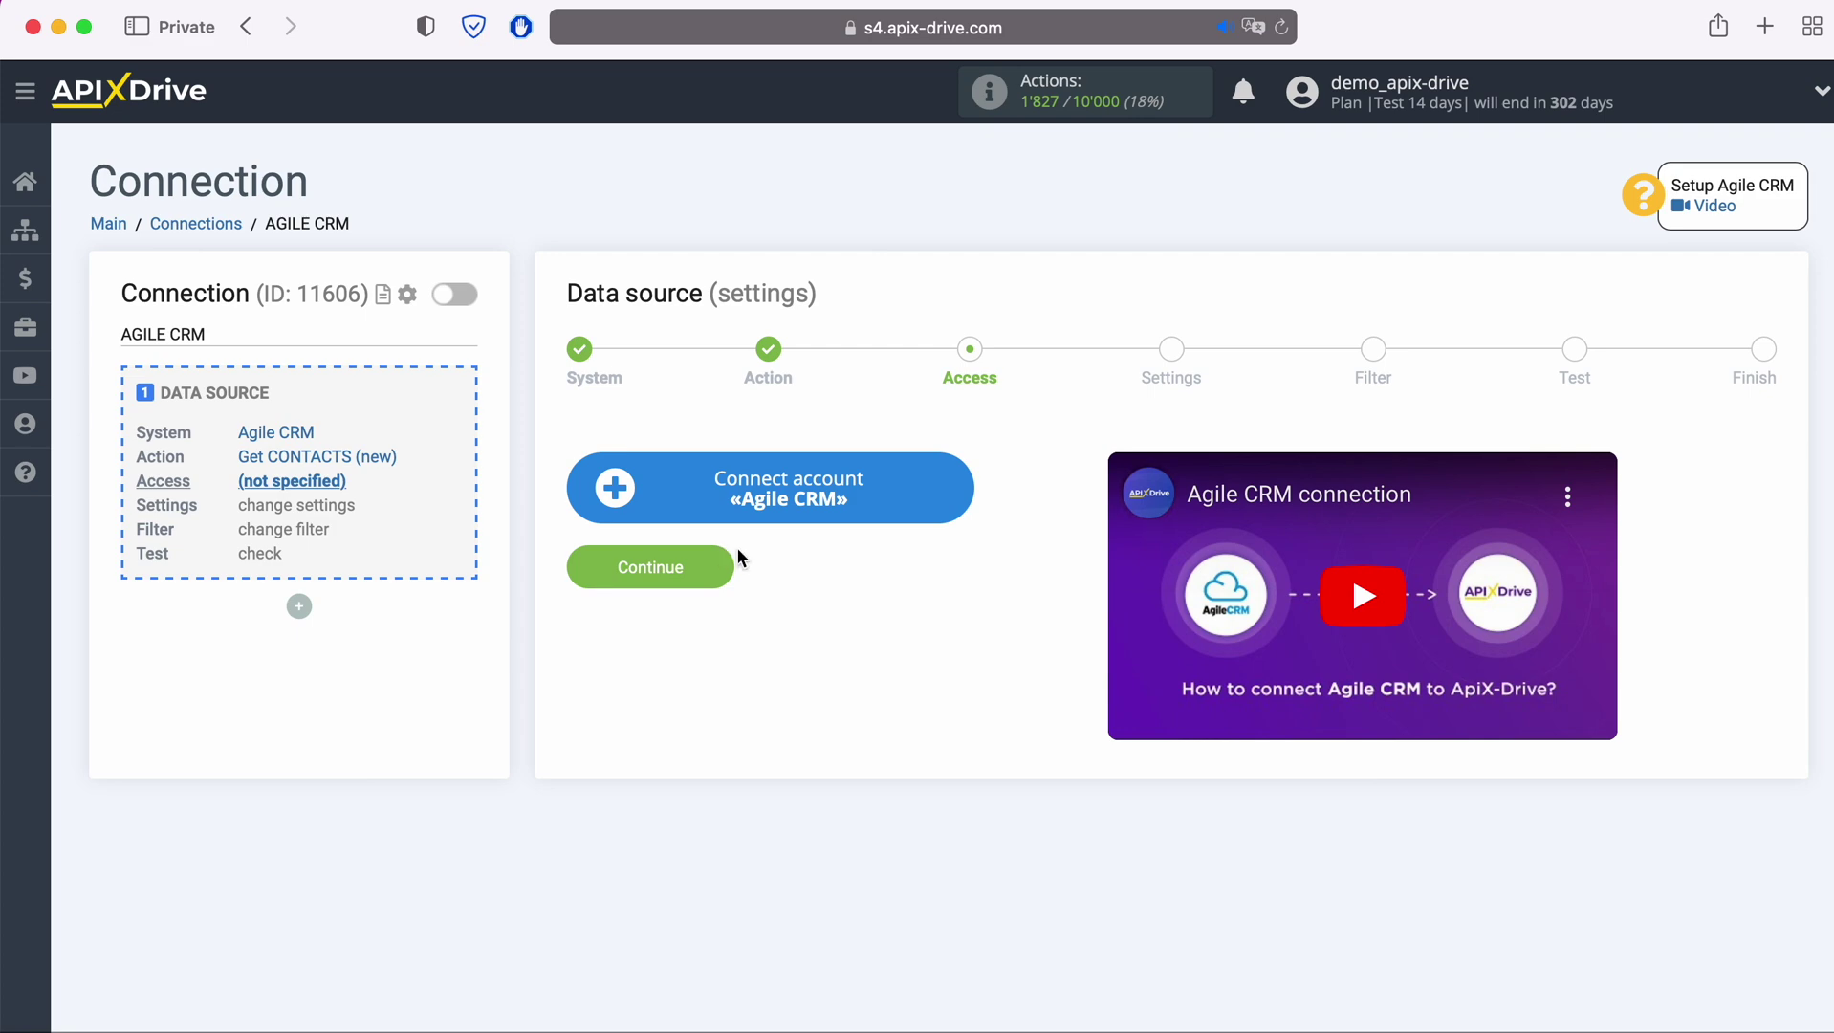
# Step: Open the Agile CRM account form and copy 'apixdrivecom' from the Agile CRM page address
pyautogui.click(952, 488)
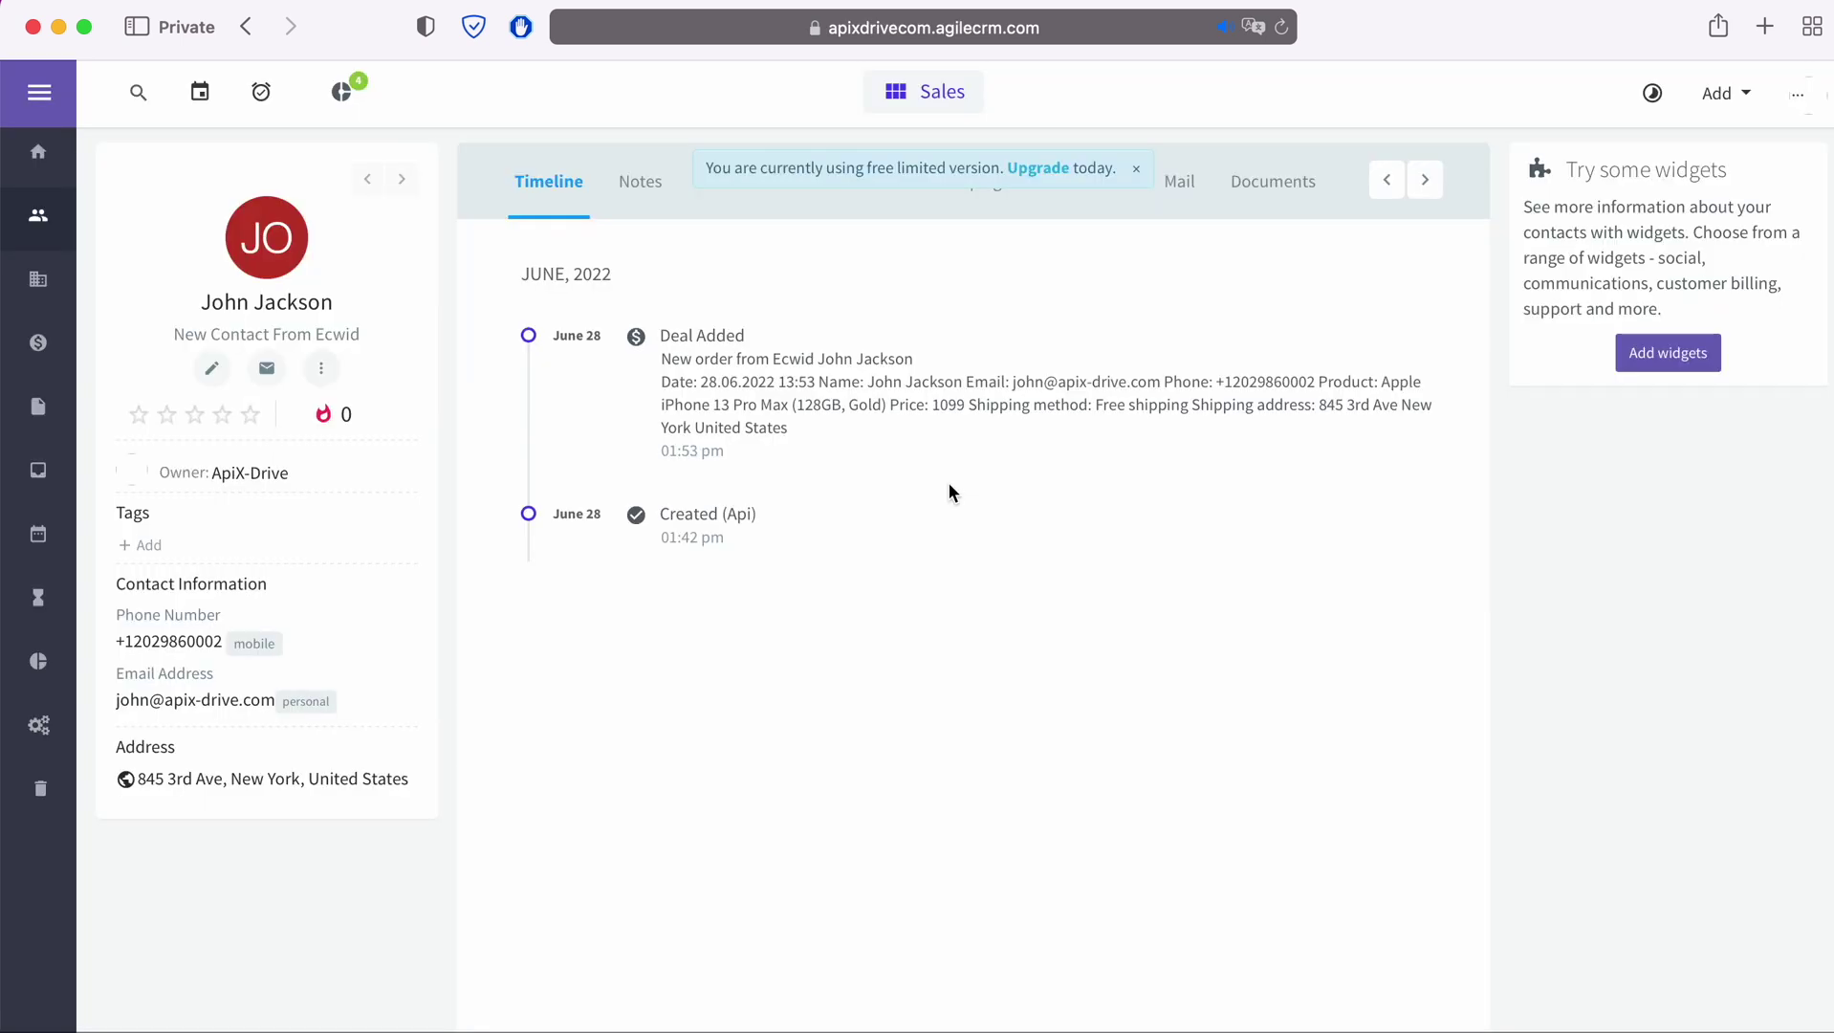
pyautogui.click(1161, 27)
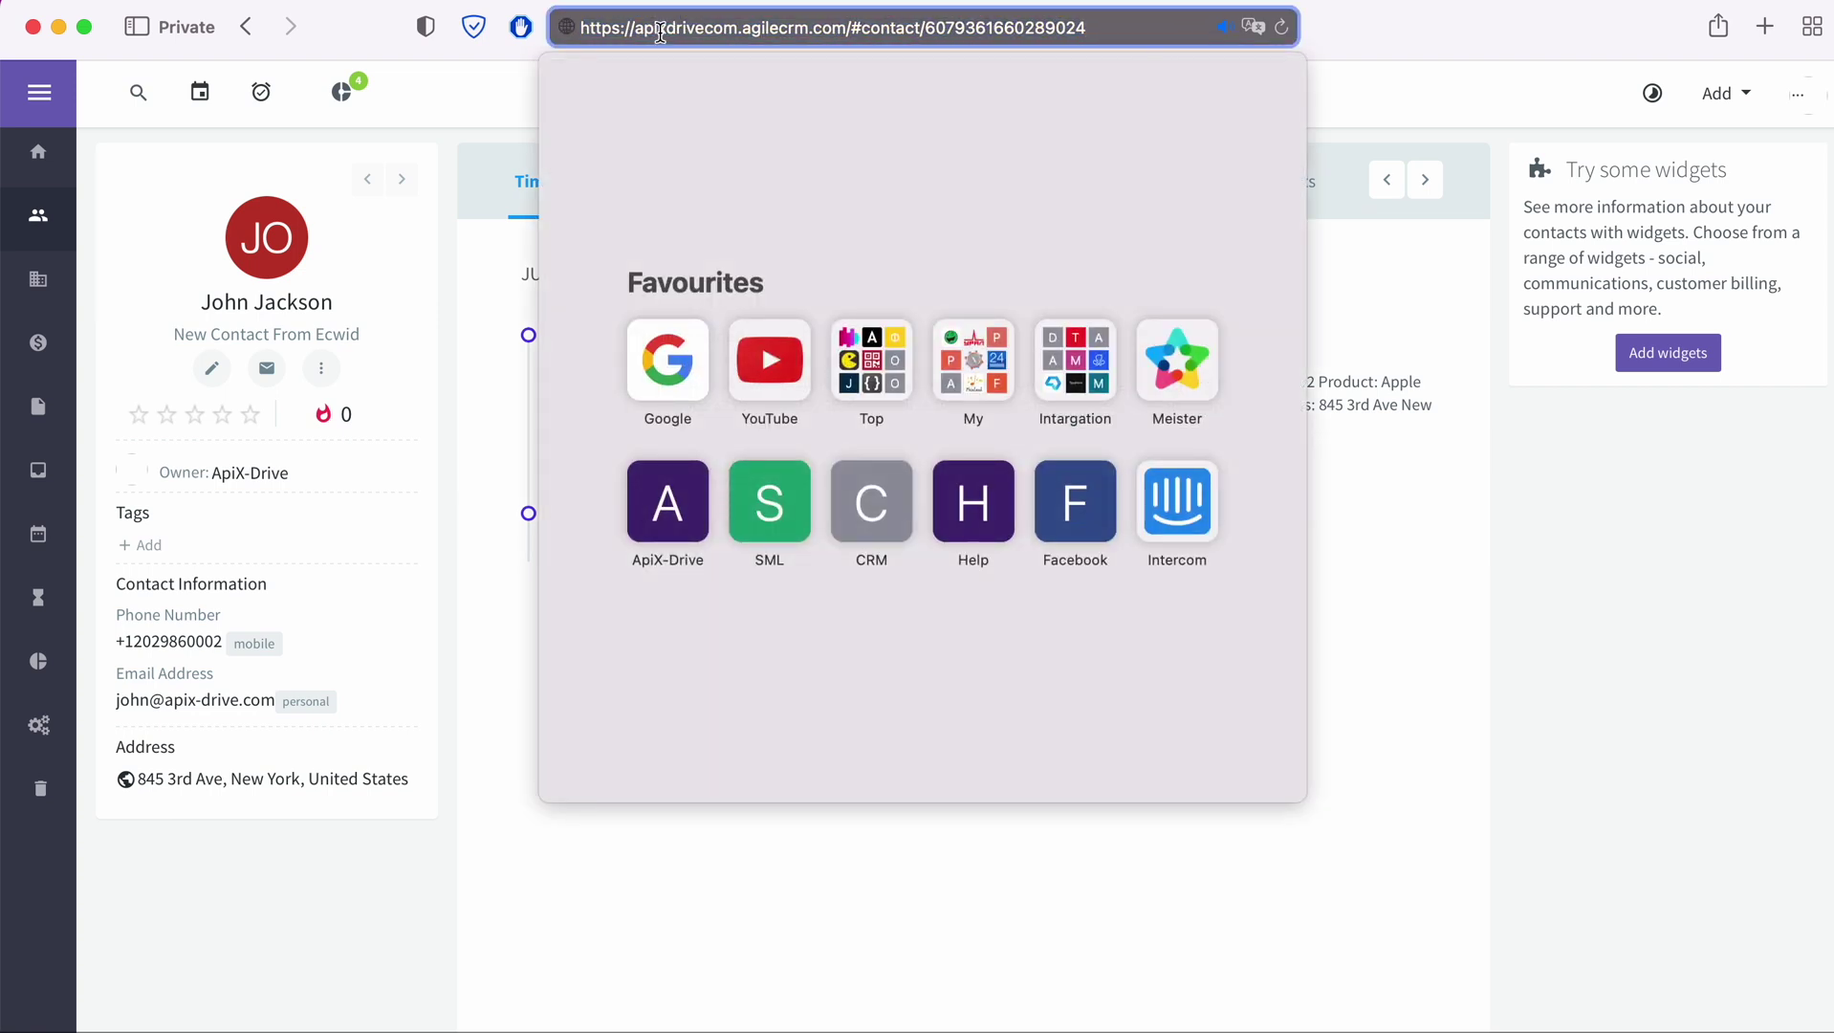
pyautogui.moveTo(634, 29); pyautogui.dragTo(733, 27)
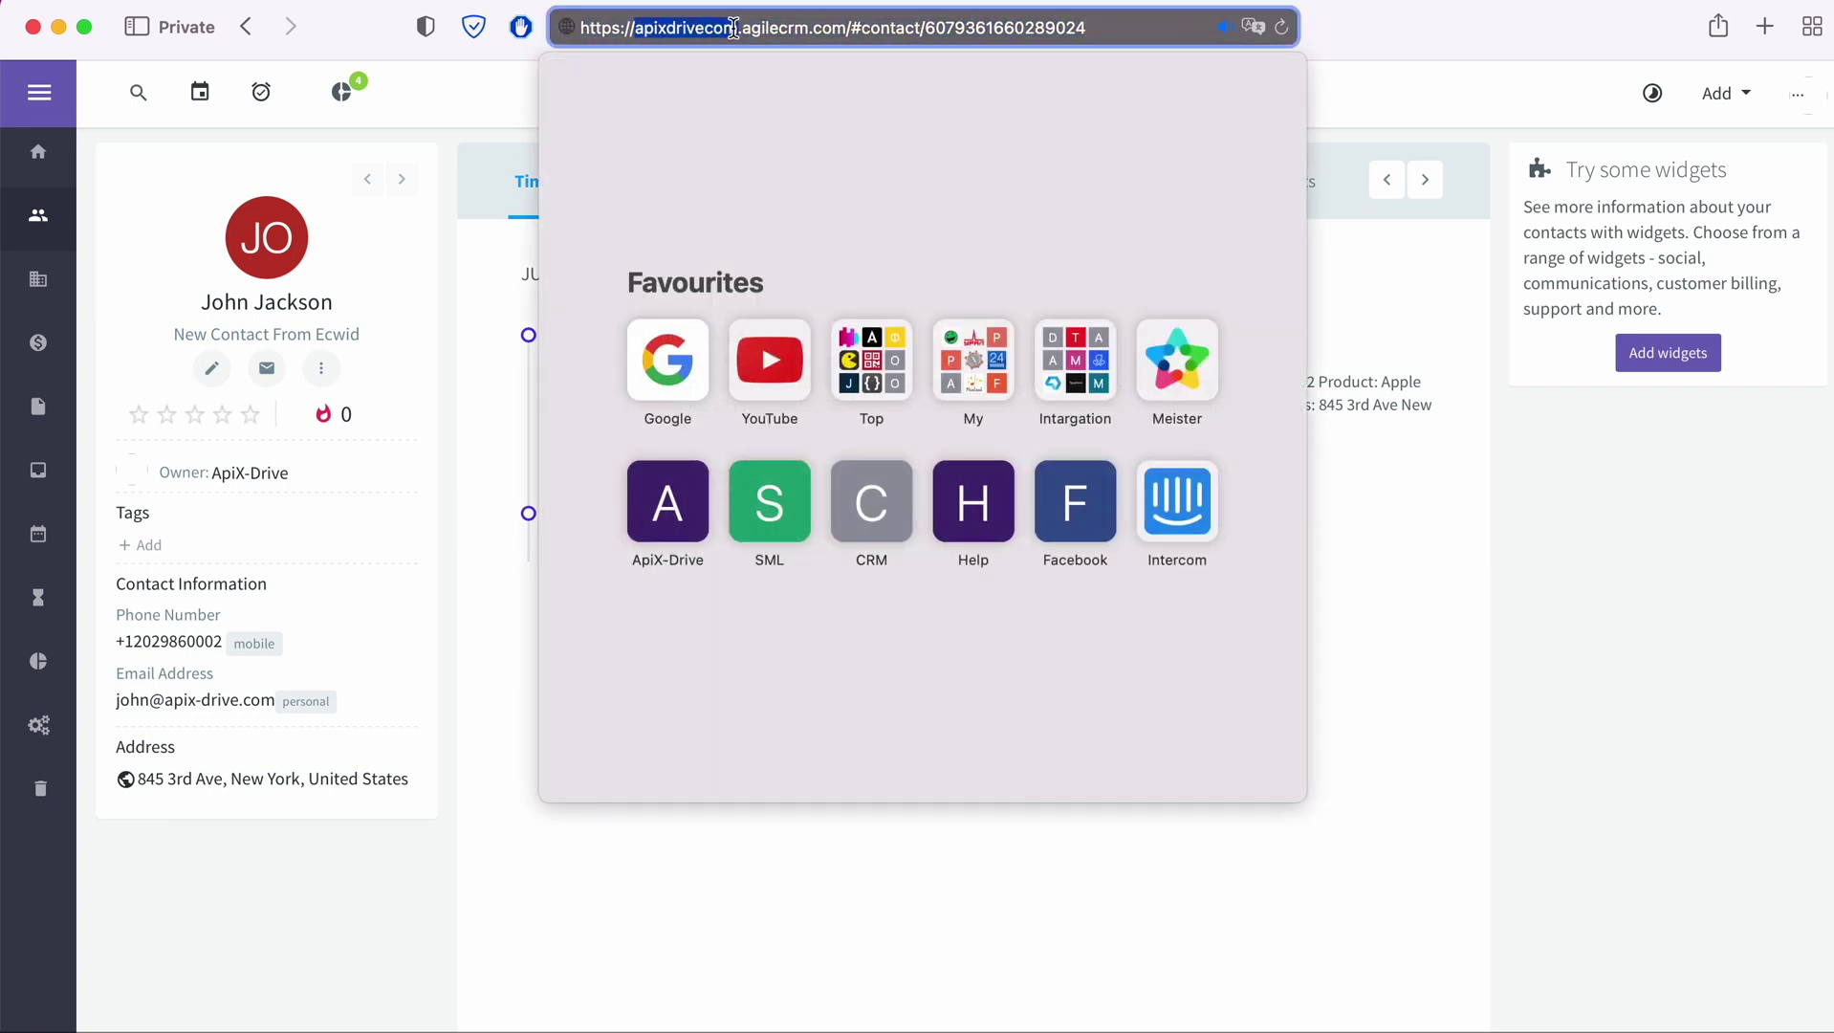
pyautogui.rightClick(733, 27)
pyautogui.click(748, 76)
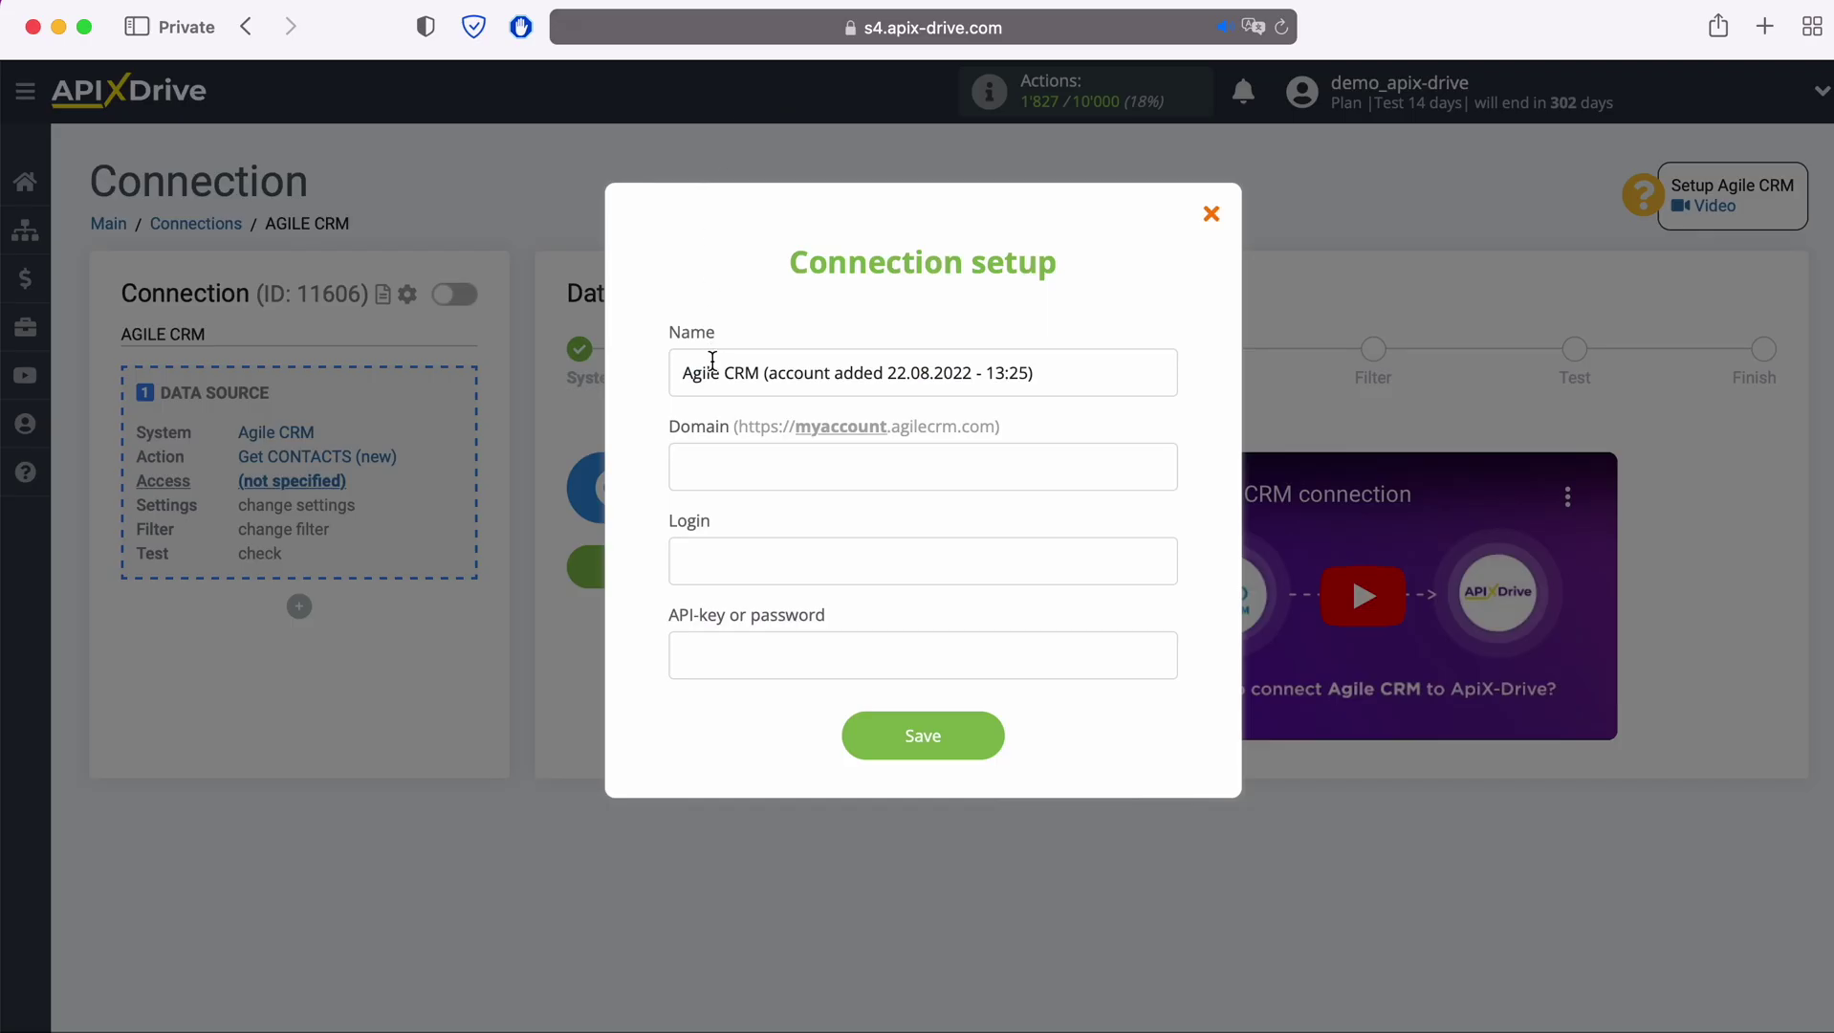
# Step: Paste apixdrivecom as the Domain and enter the account e-mail as the Login
pyautogui.rightClick(721, 468)
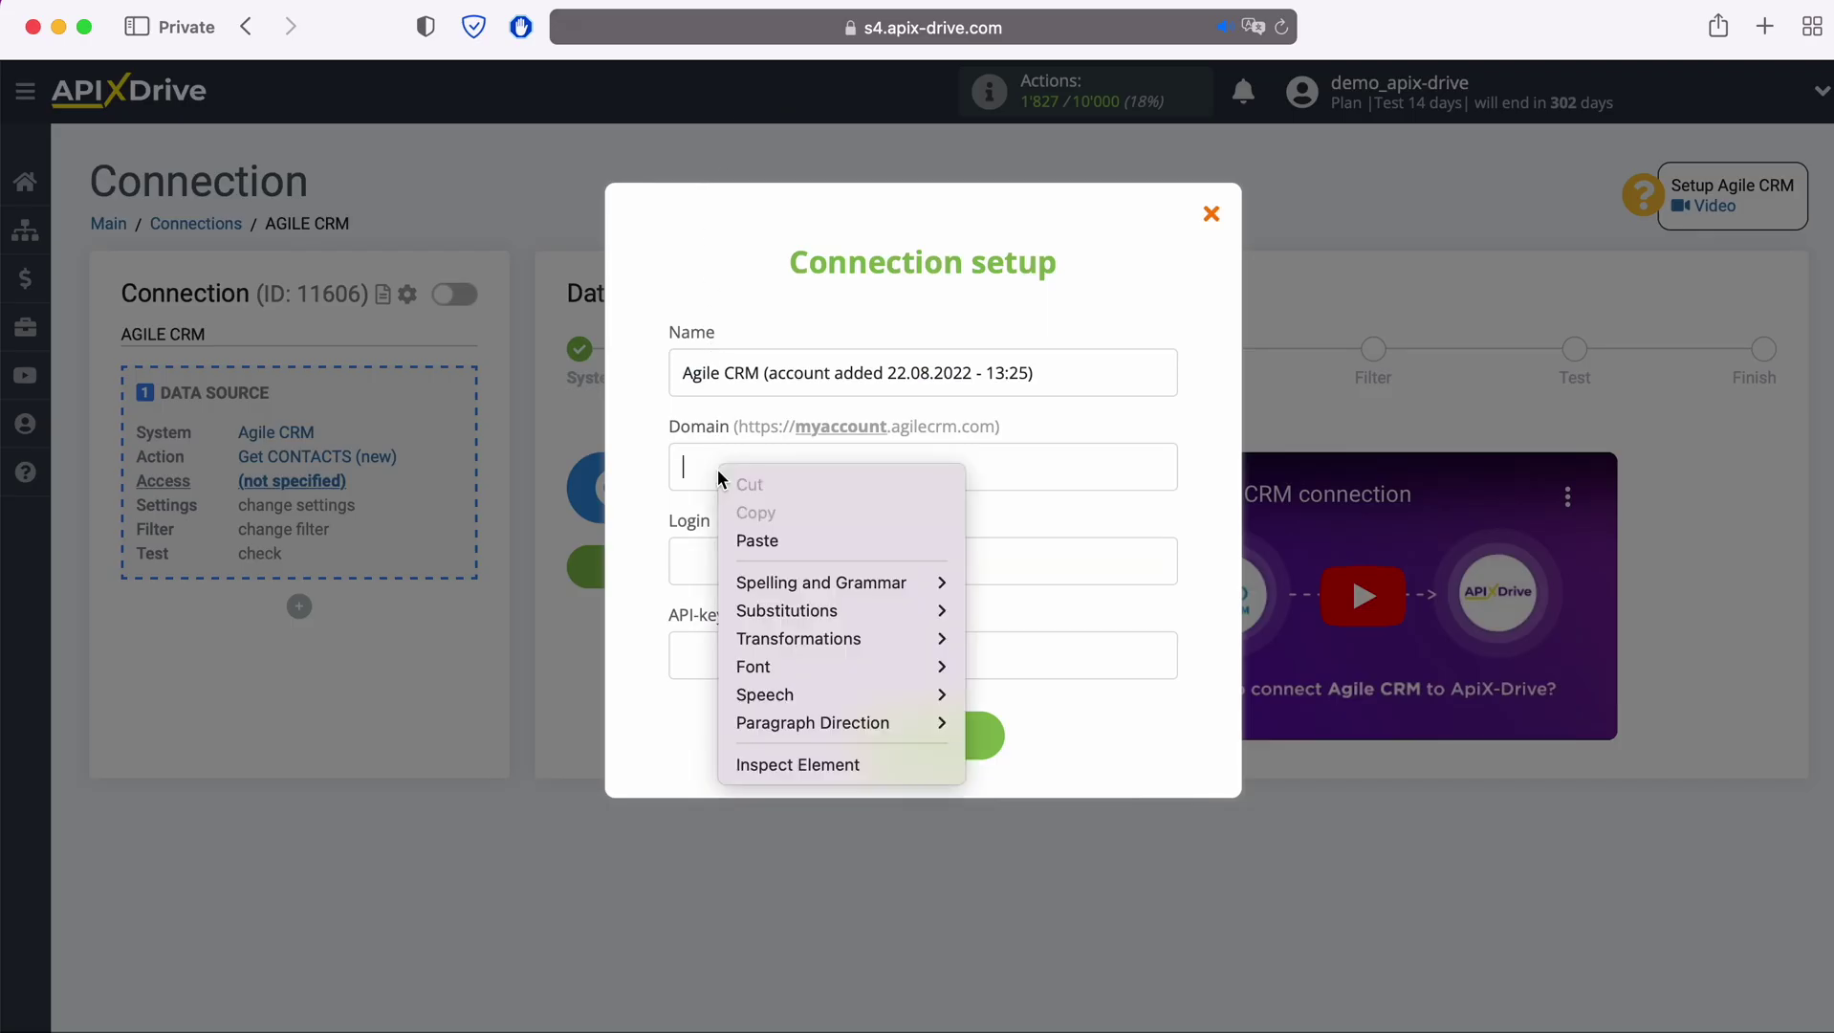
pyautogui.click(776, 542)
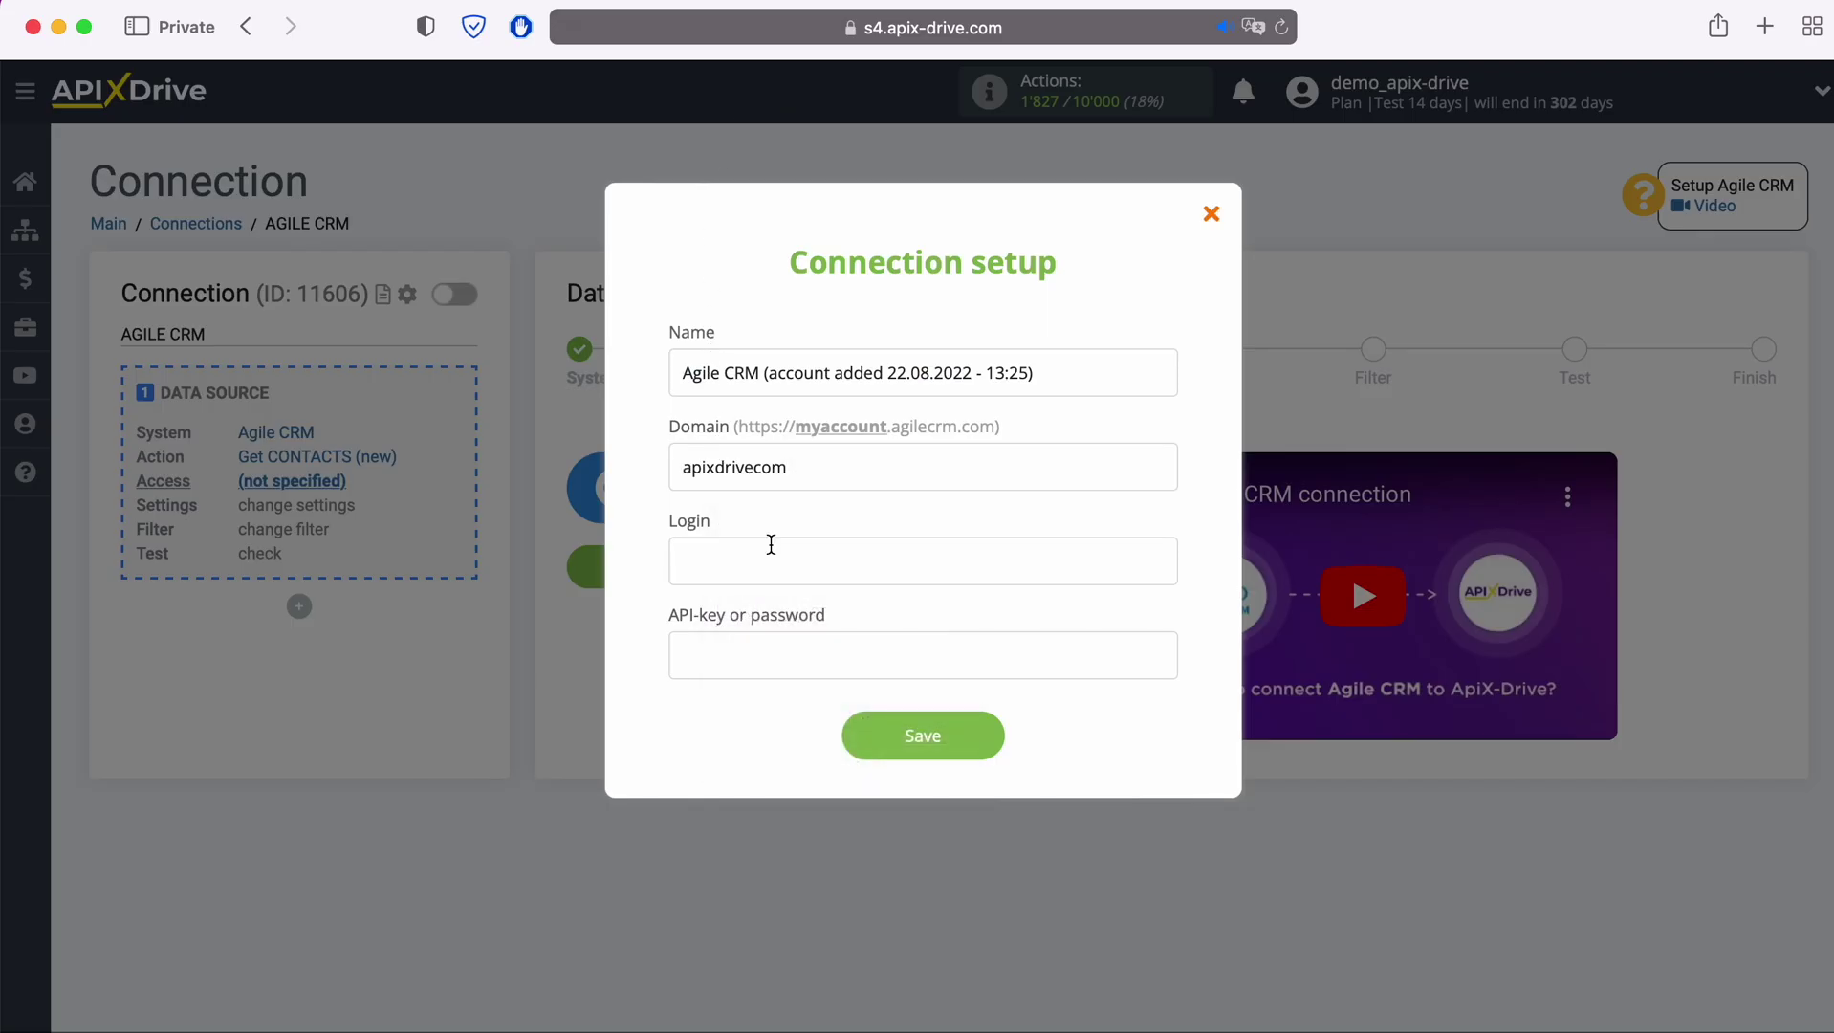
pyautogui.click(765, 556)
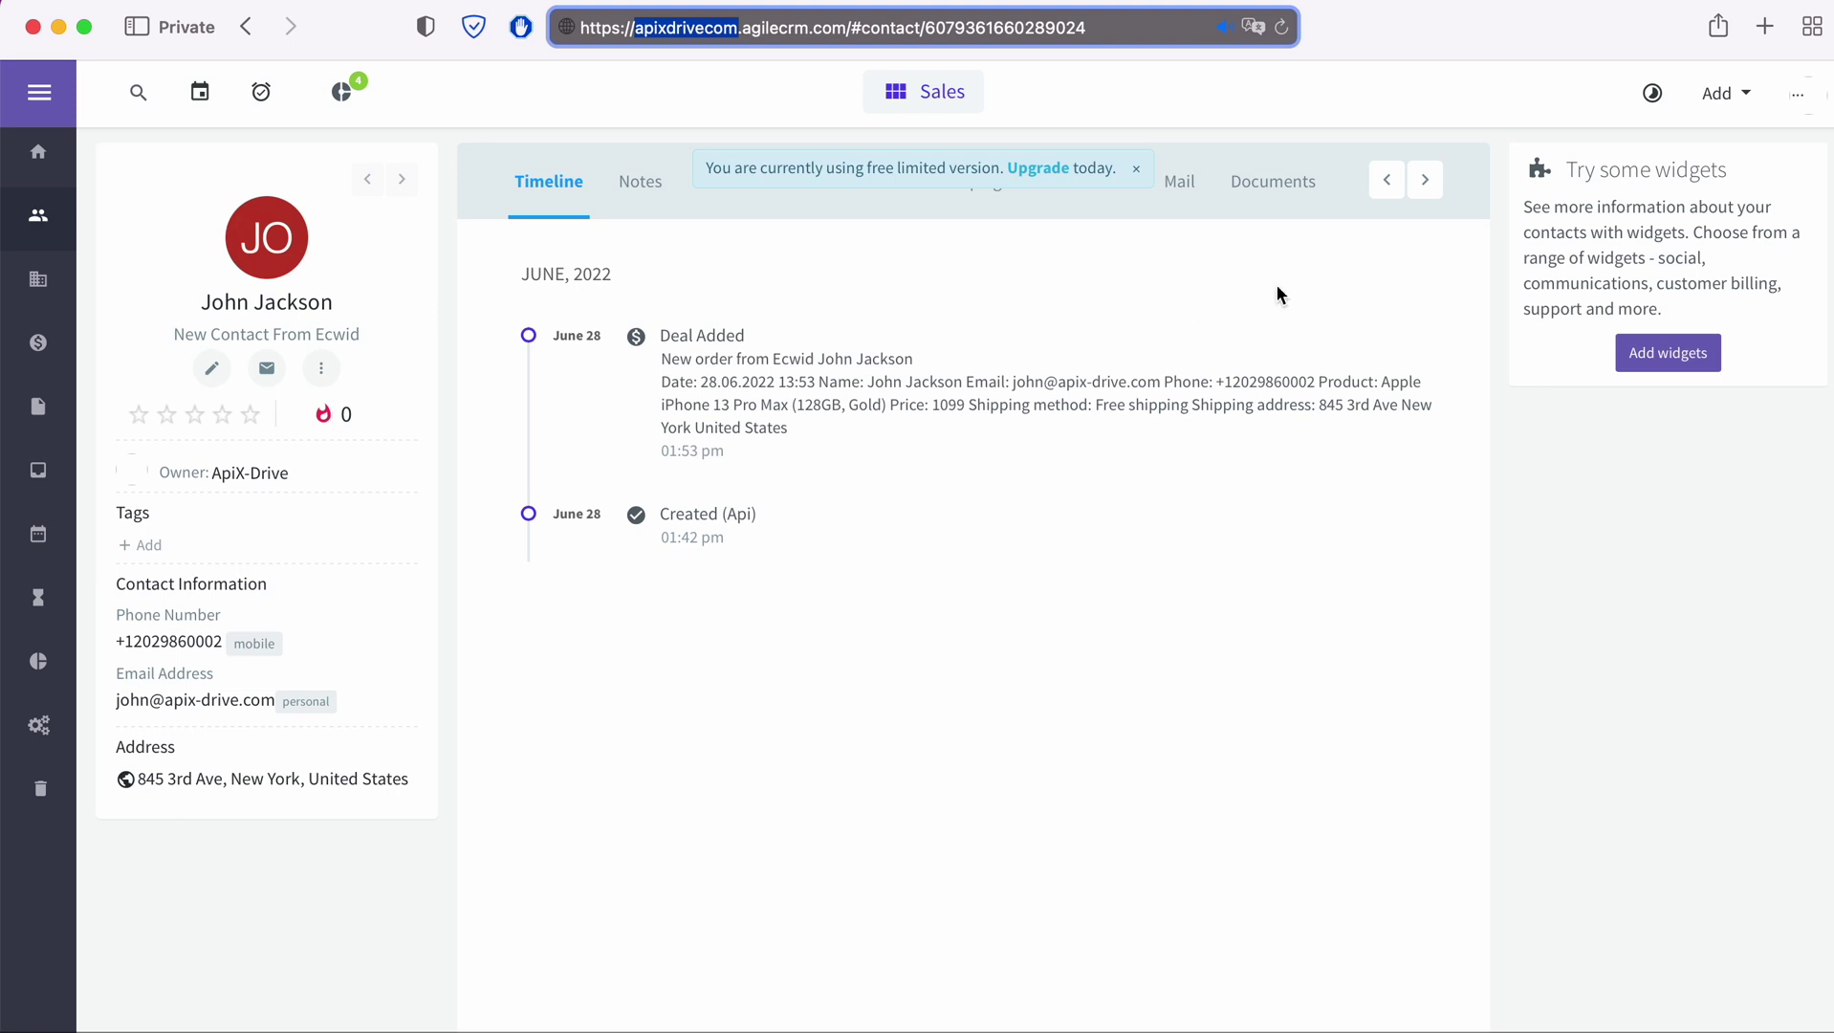
# Step: Copy the REST API key from Agile CRM's Admin Settings under Developers & API
pyautogui.click(1796, 99)
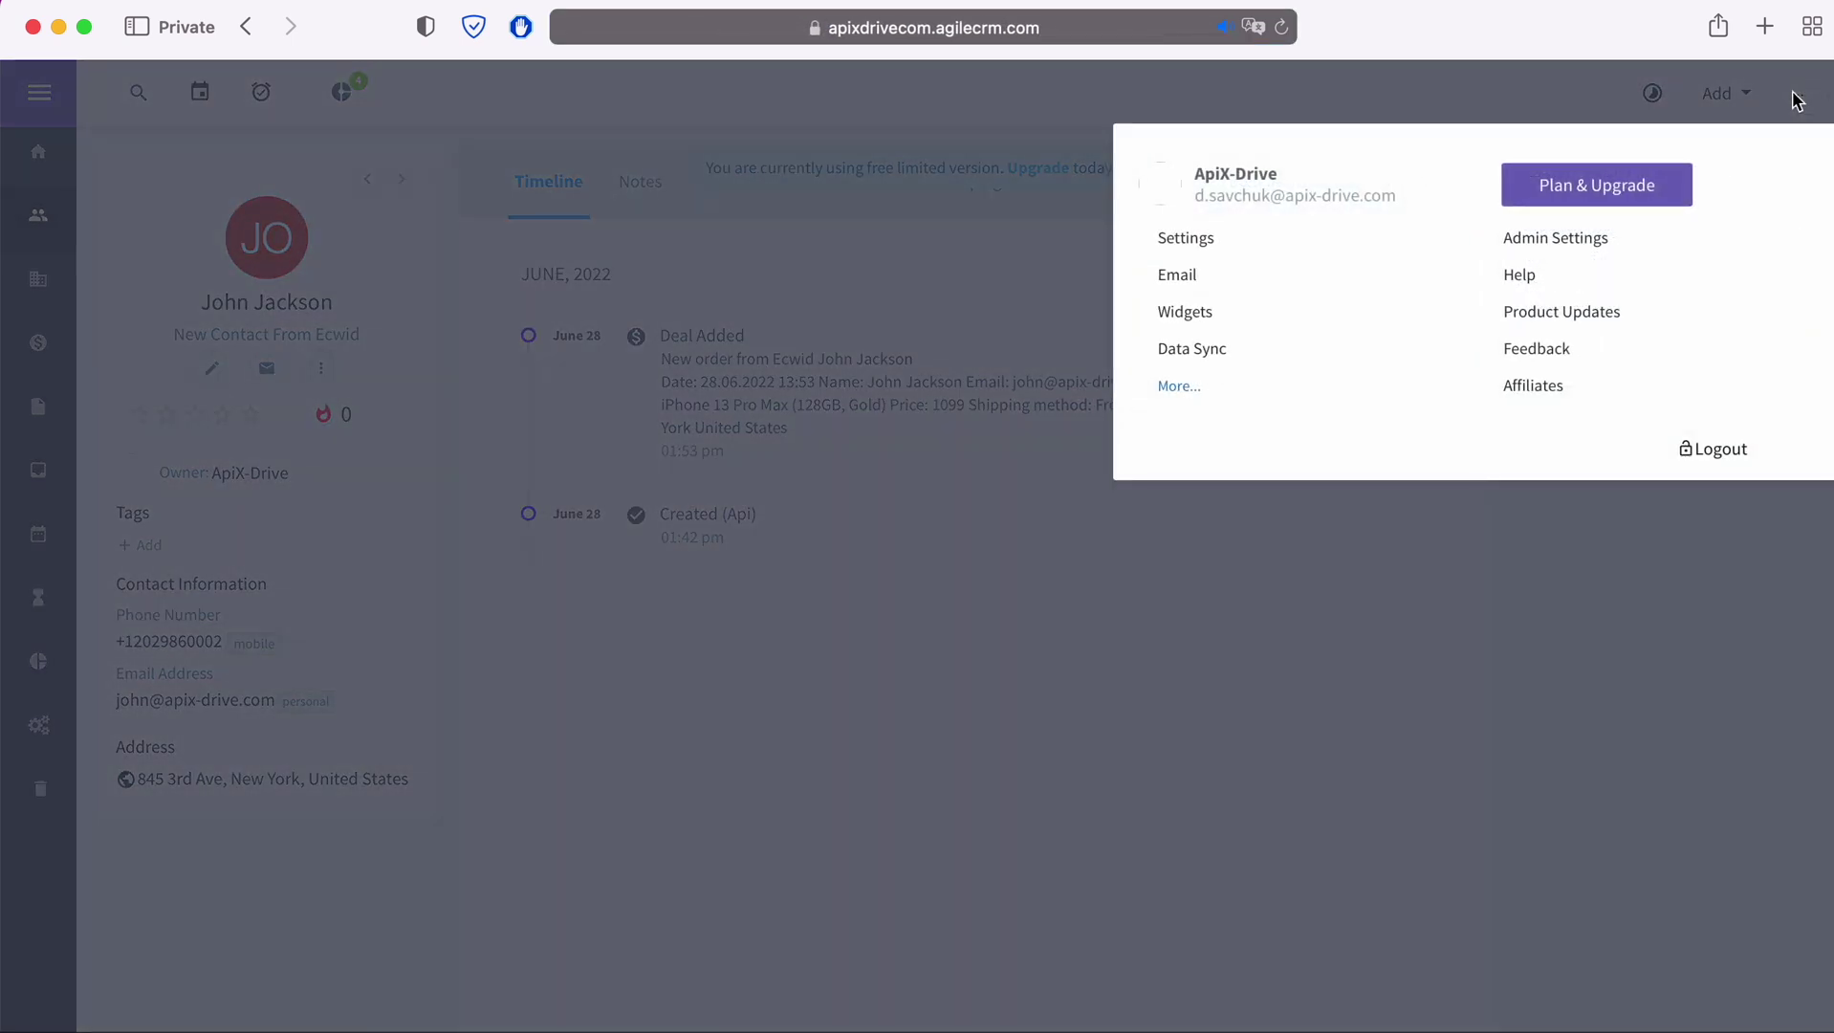
pyautogui.click(1601, 237)
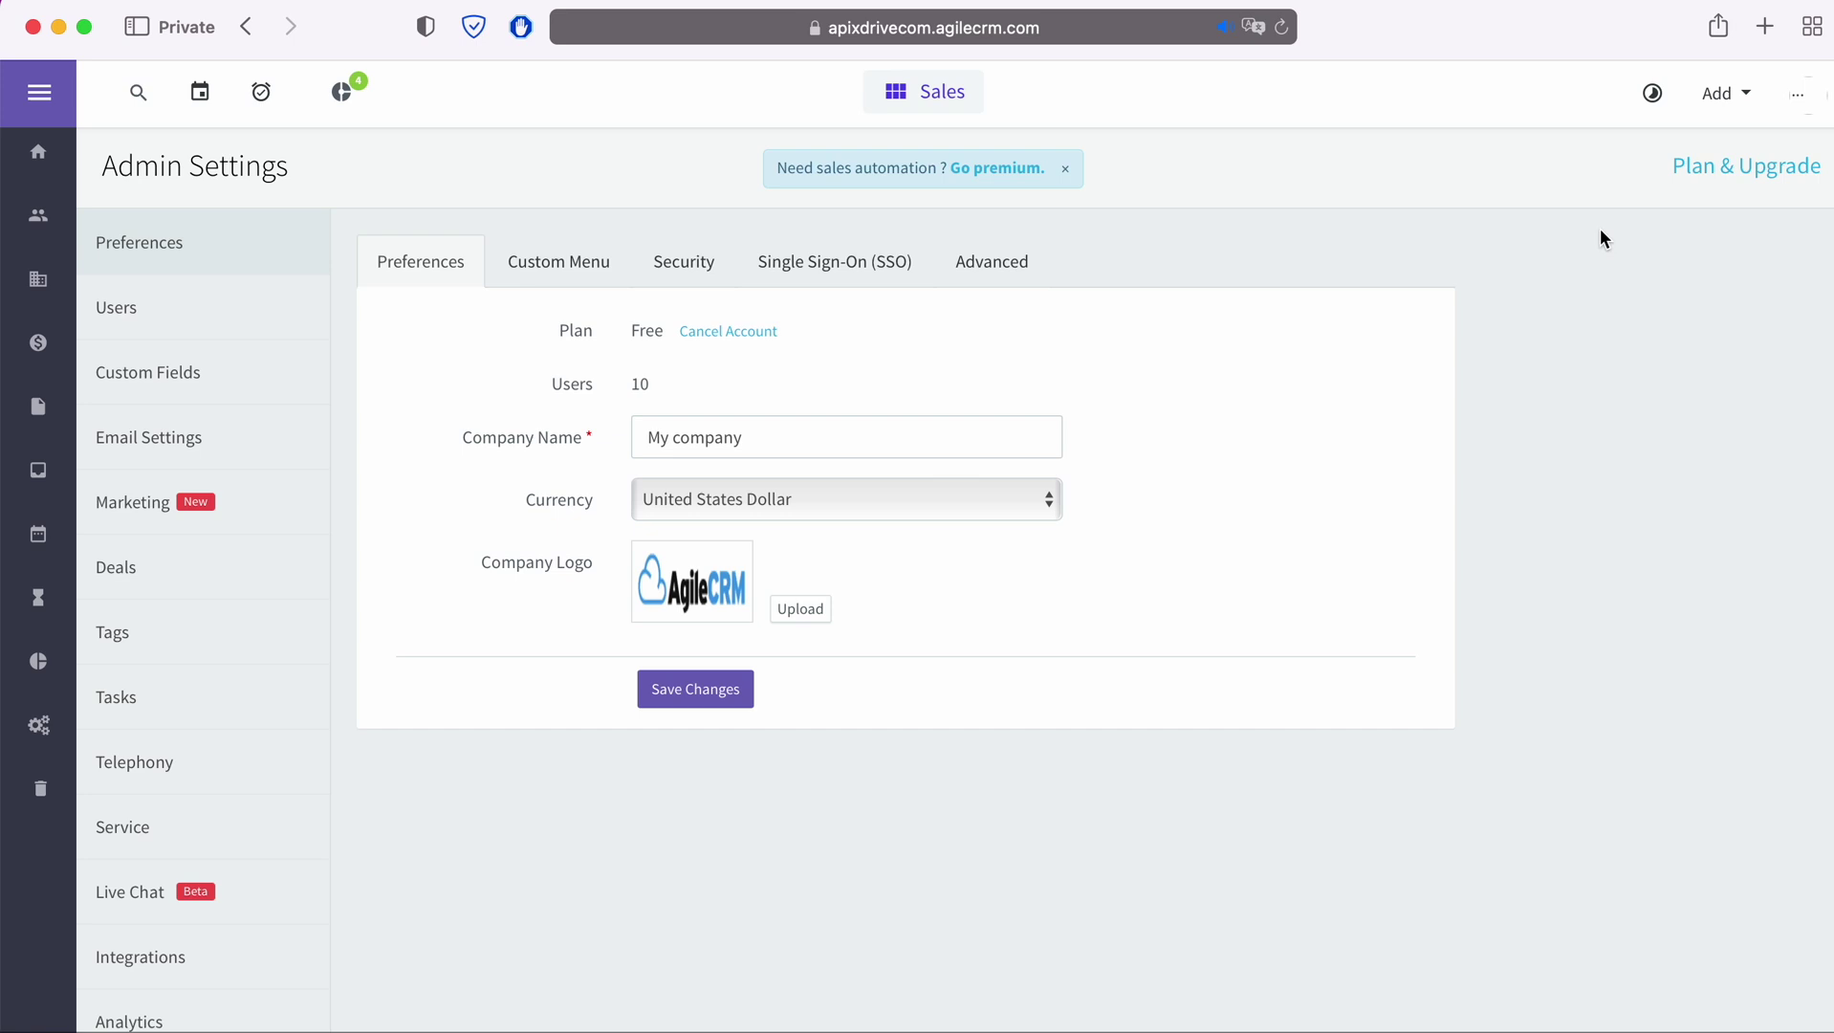
pyautogui.scroll(-2, 299, 650)
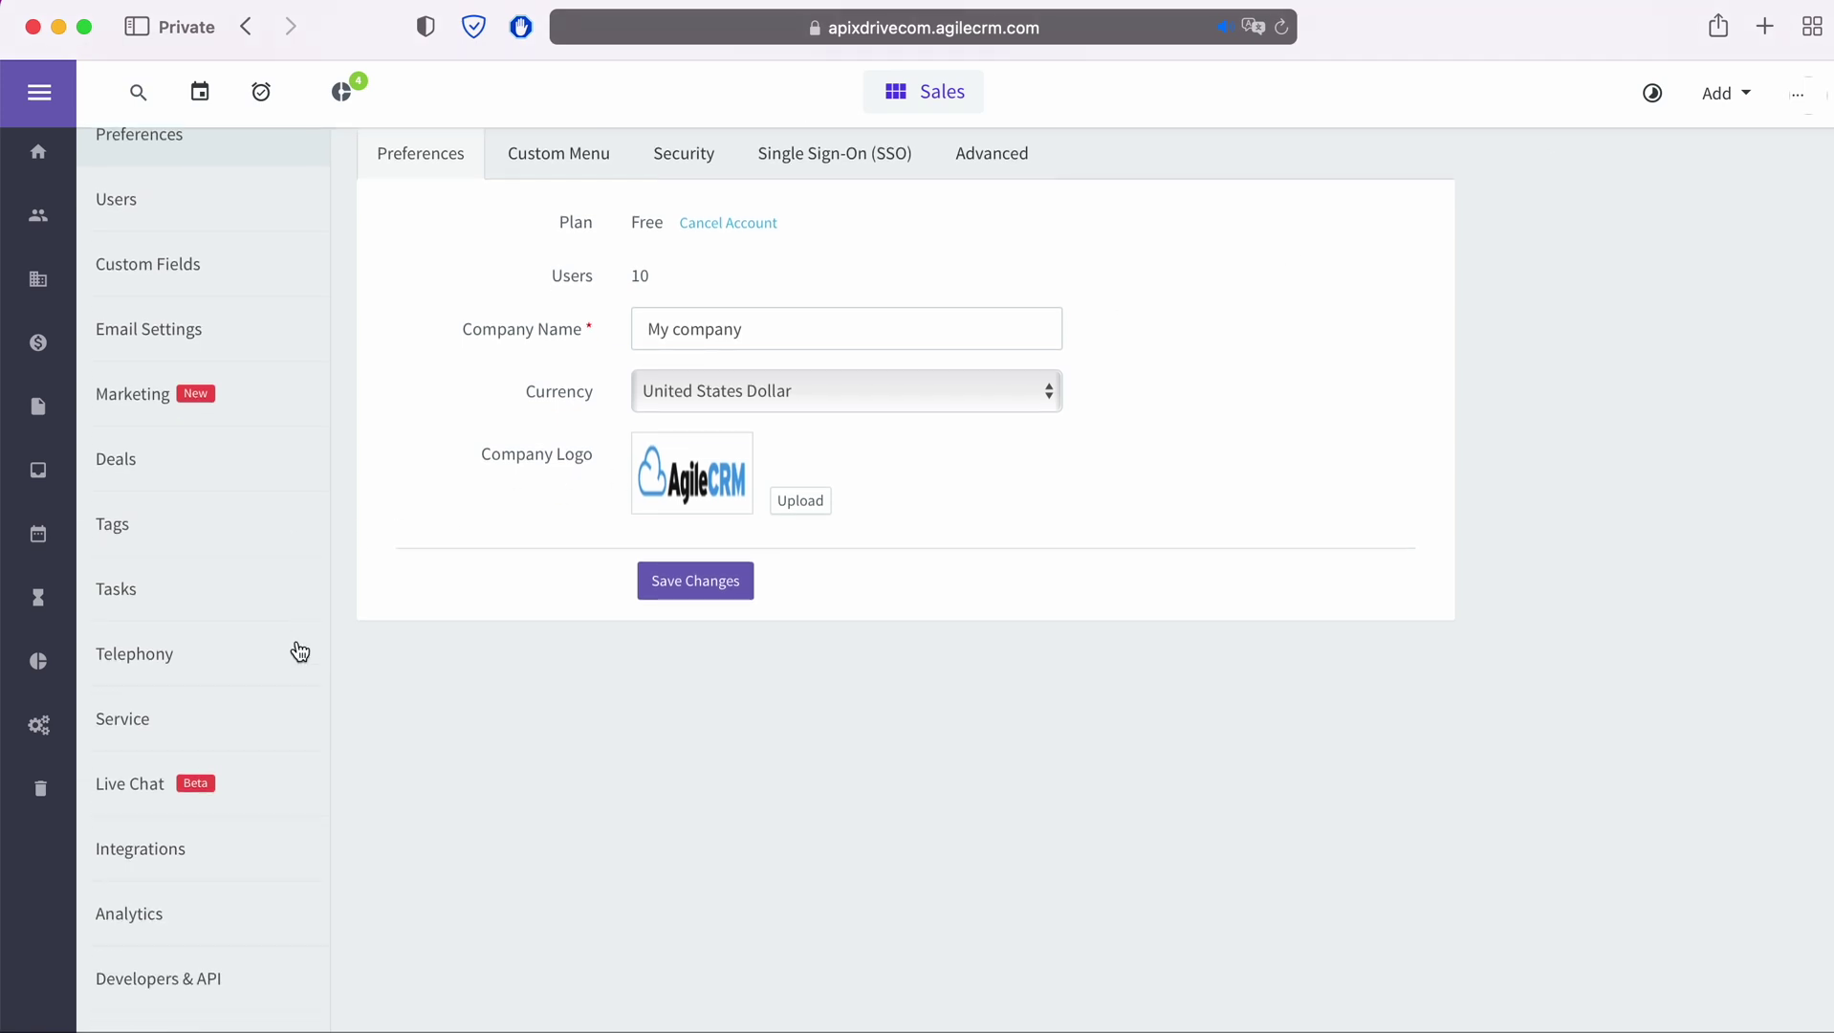
pyautogui.click(201, 980)
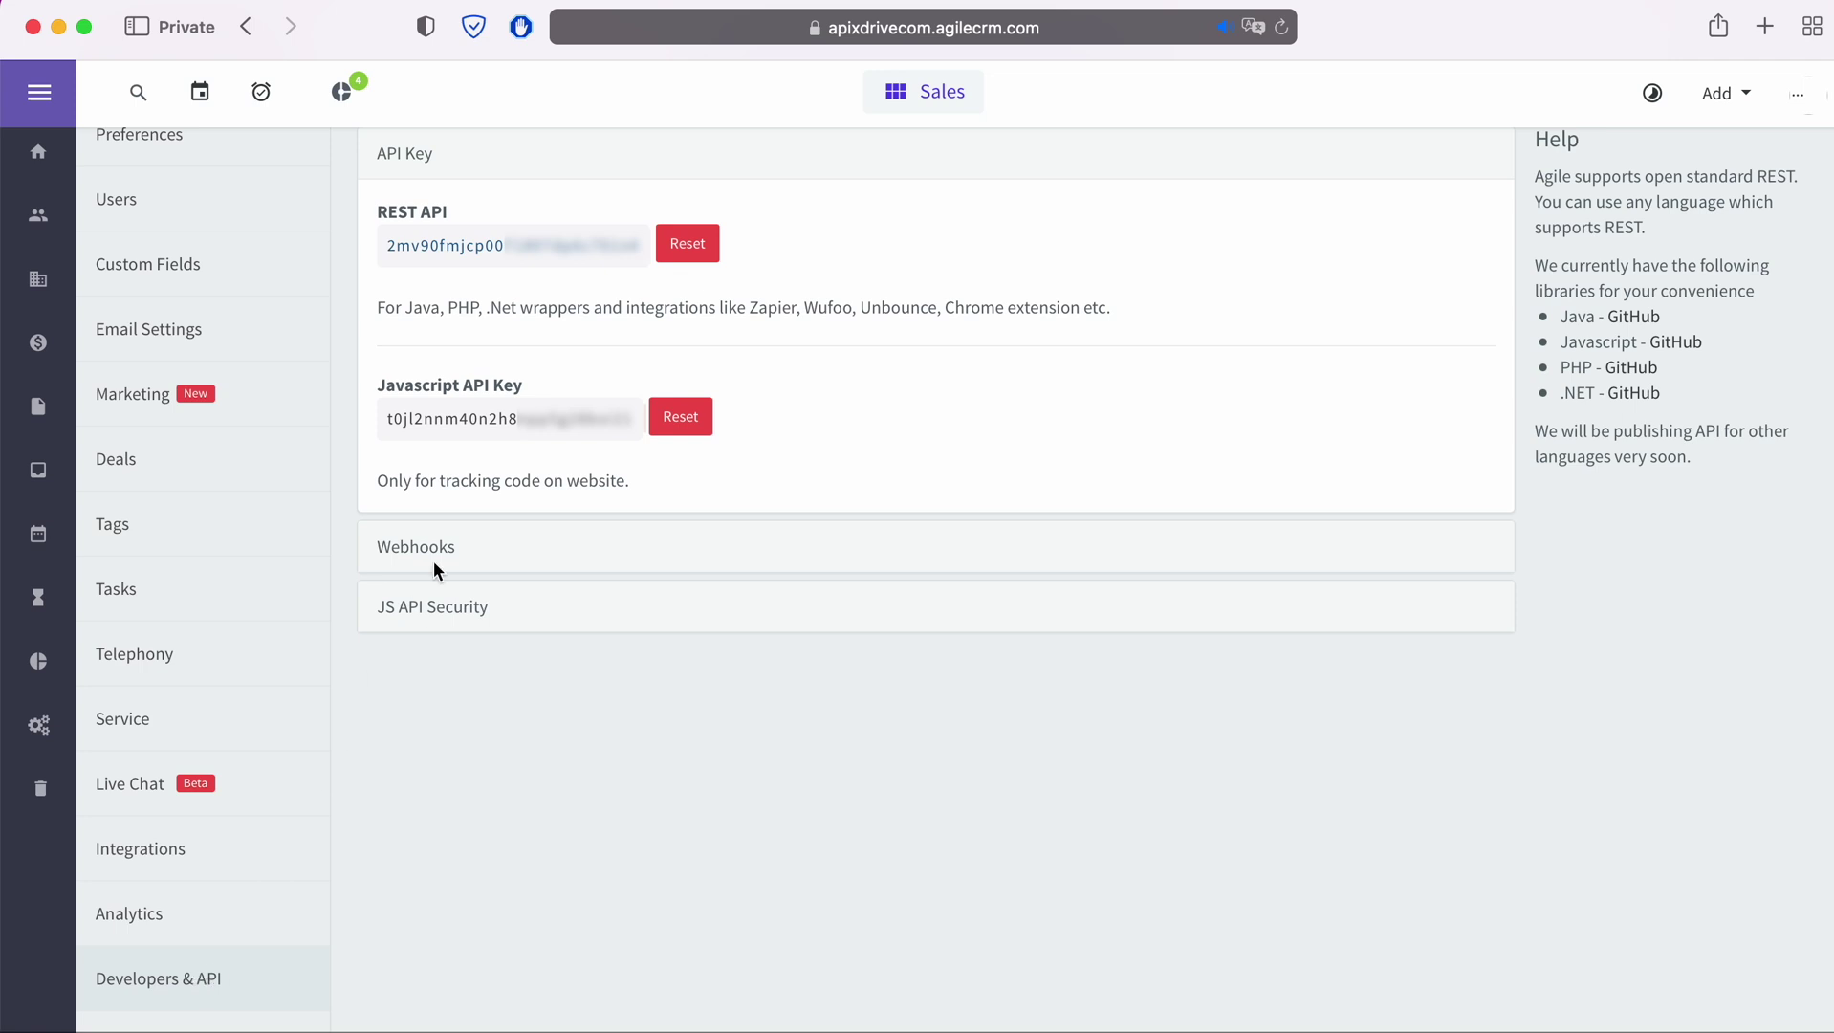
pyautogui.moveTo(639, 246); pyautogui.dragTo(386, 246)
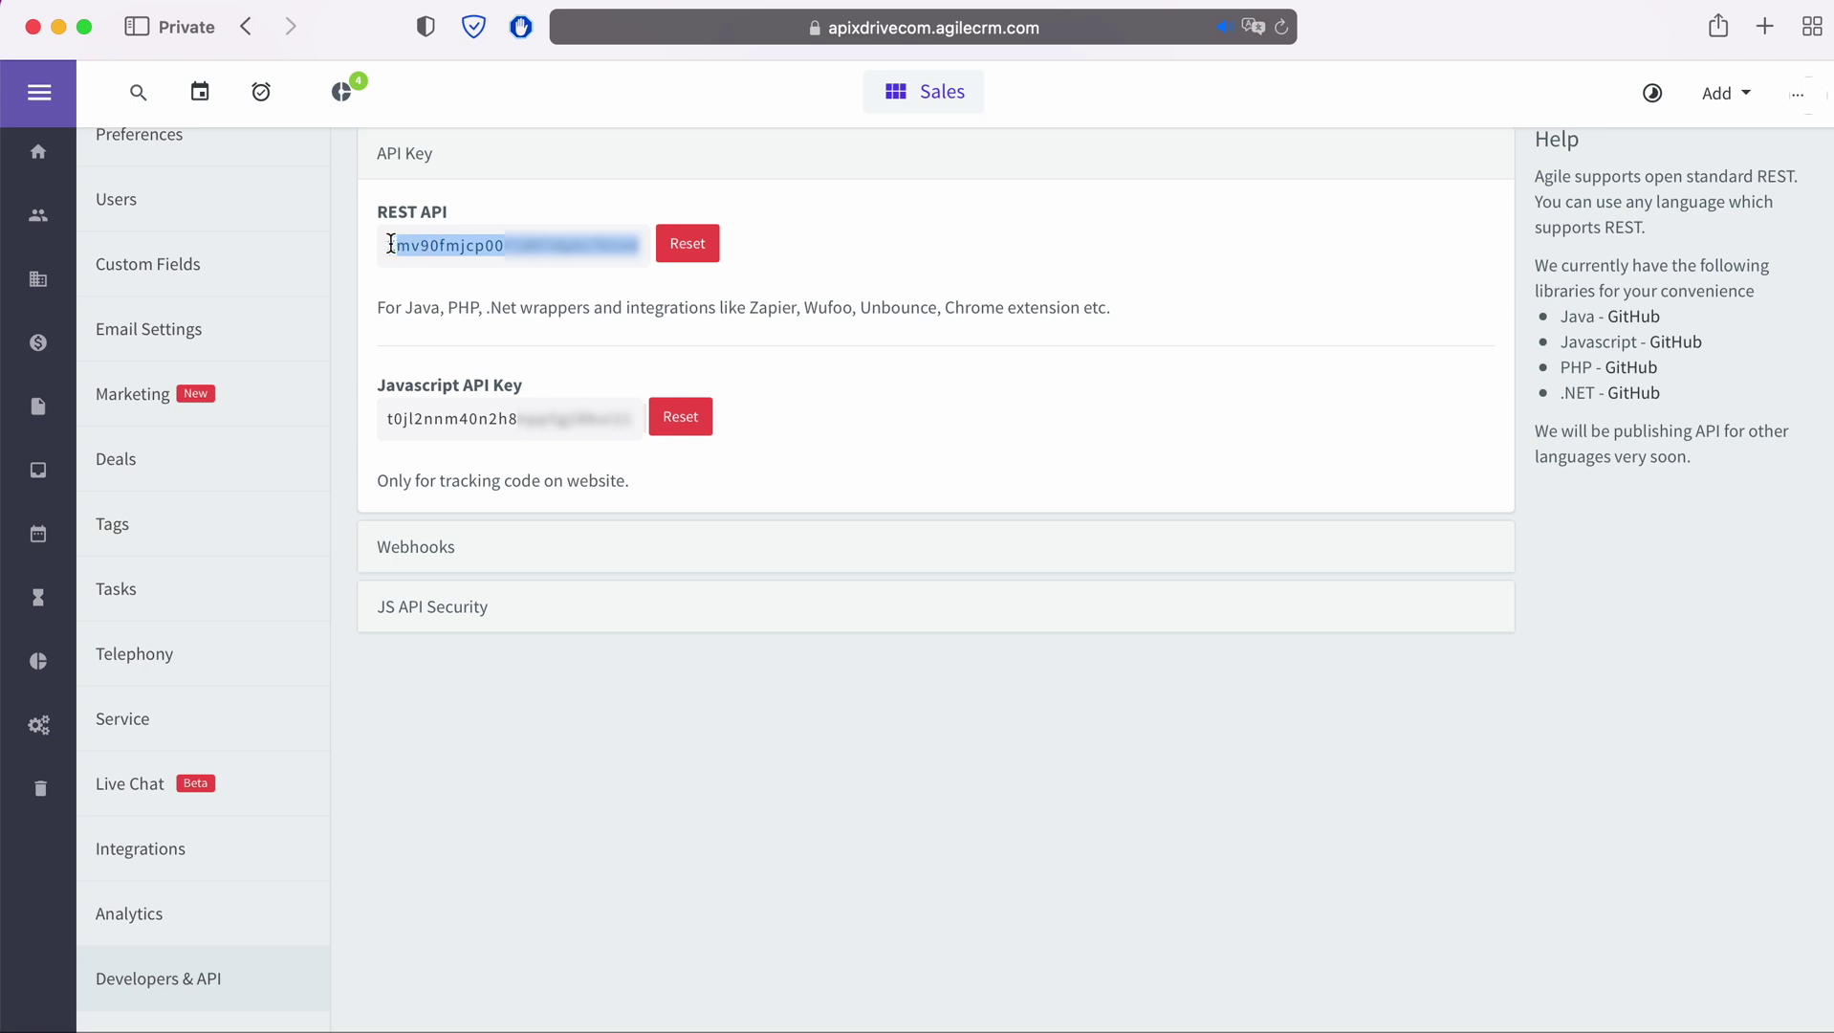
pyautogui.rightClick(411, 245)
pyautogui.click(456, 359)
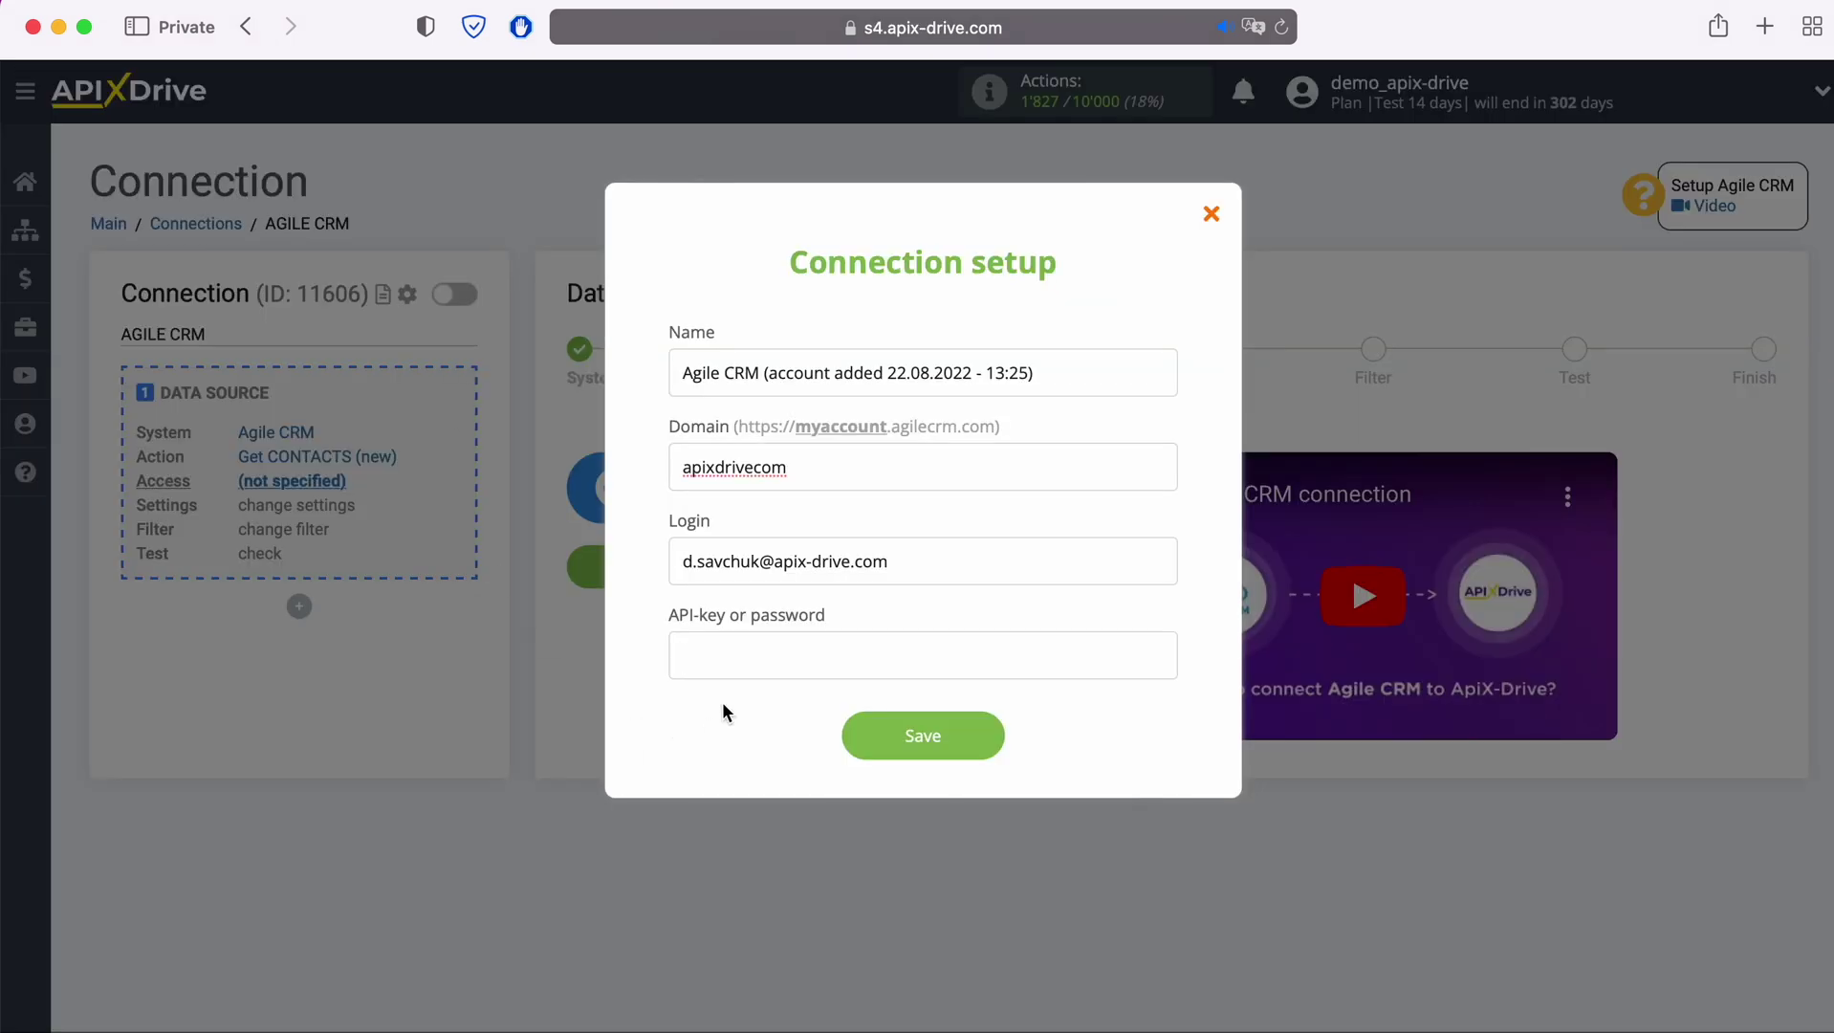
# Step: Paste the REST API key into the API-key field and save the Agile CRM account
pyautogui.rightClick(731, 650)
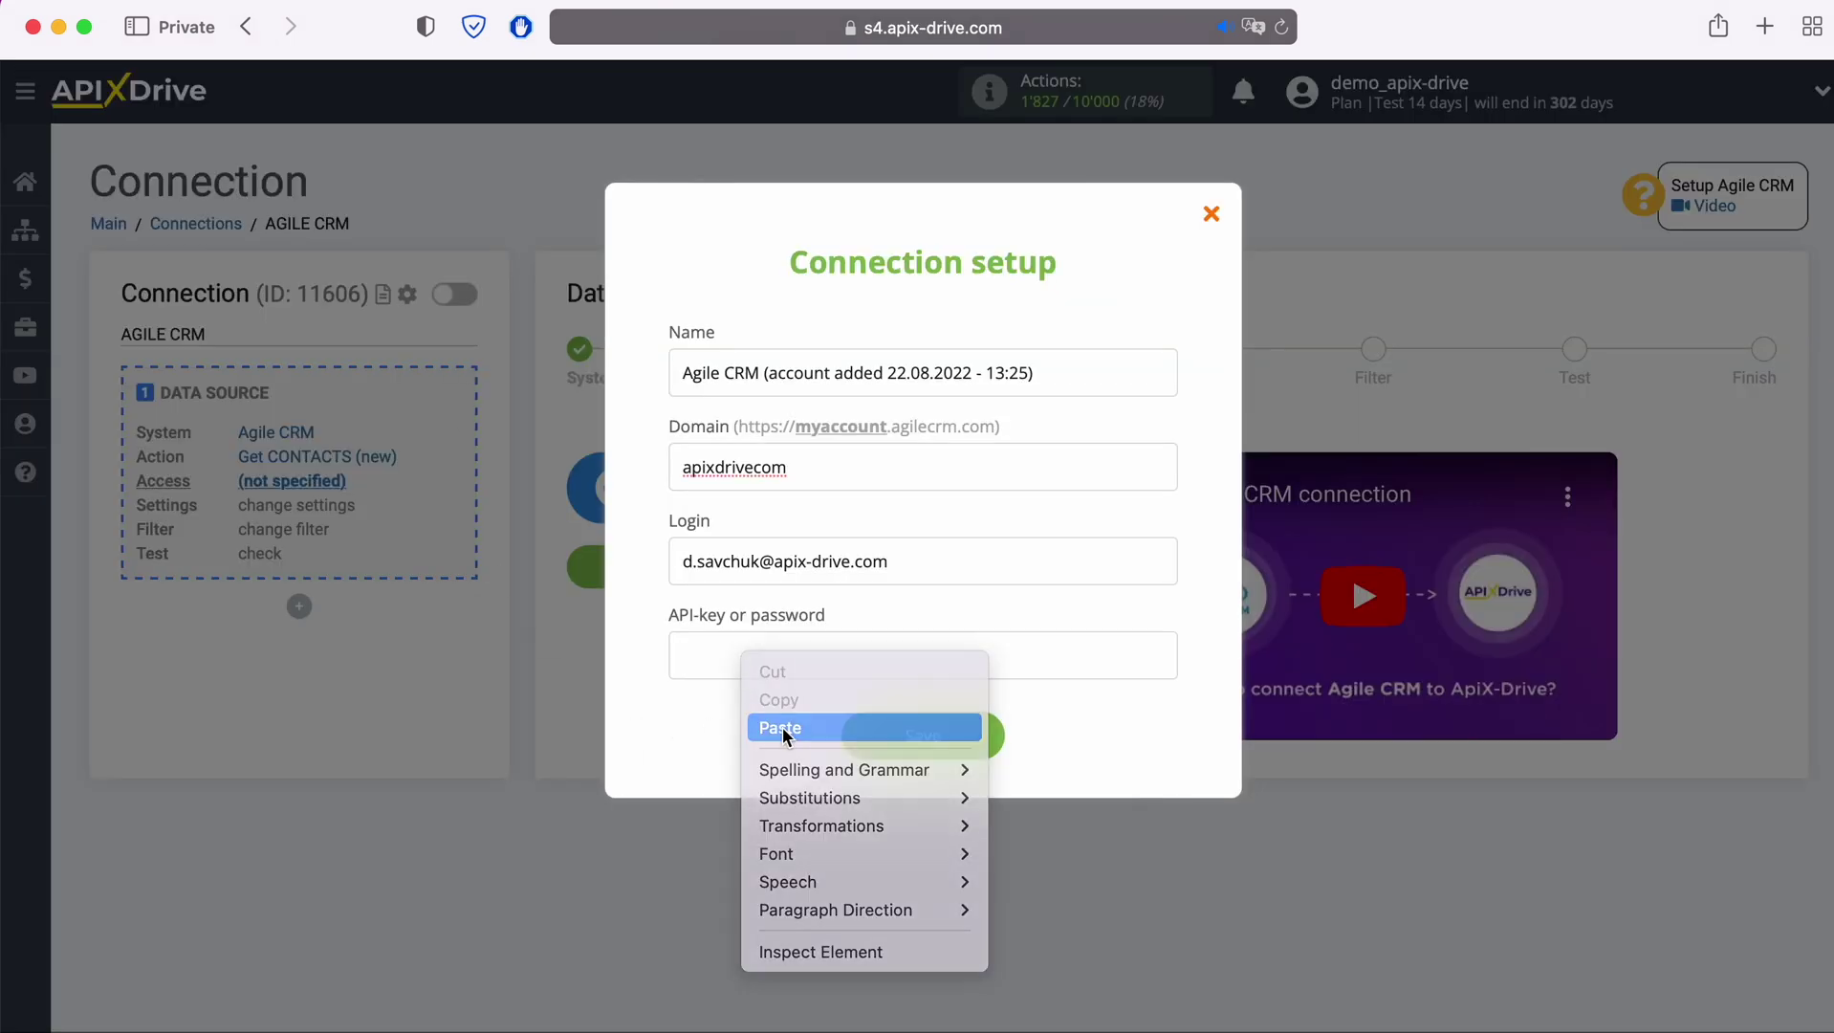
pyautogui.click(782, 727)
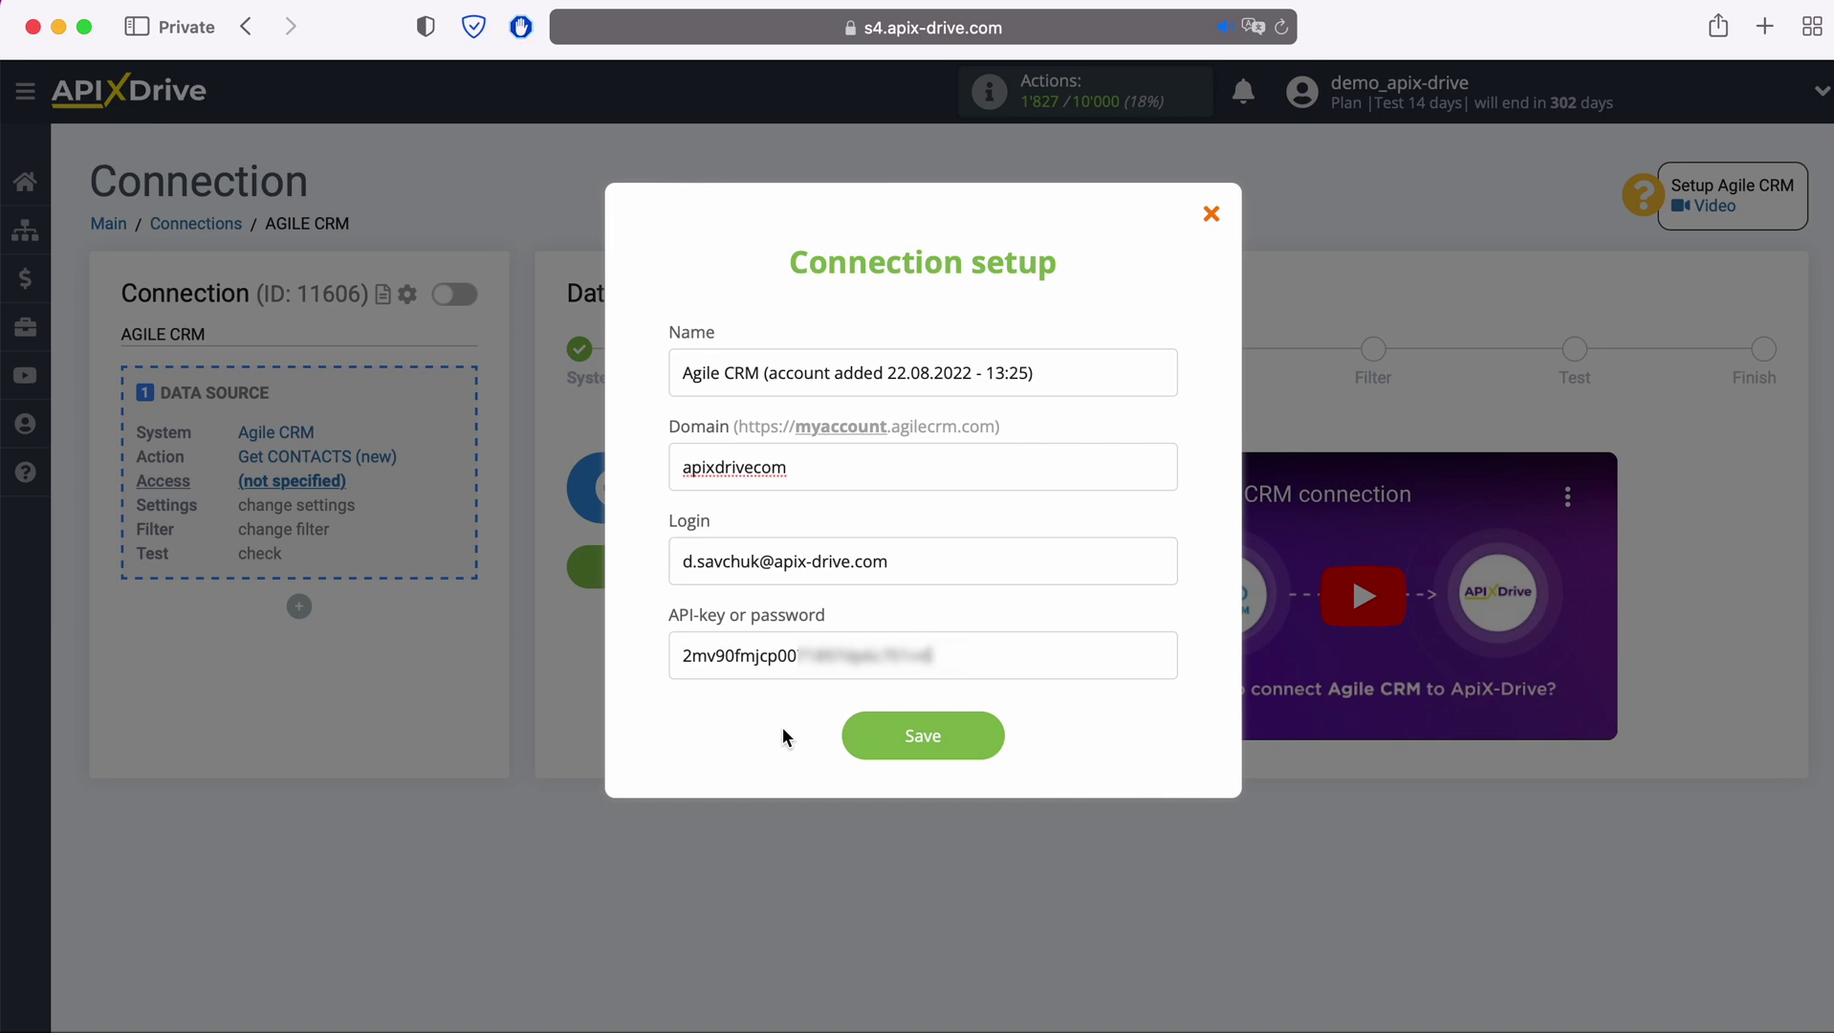
pyautogui.click(995, 733)
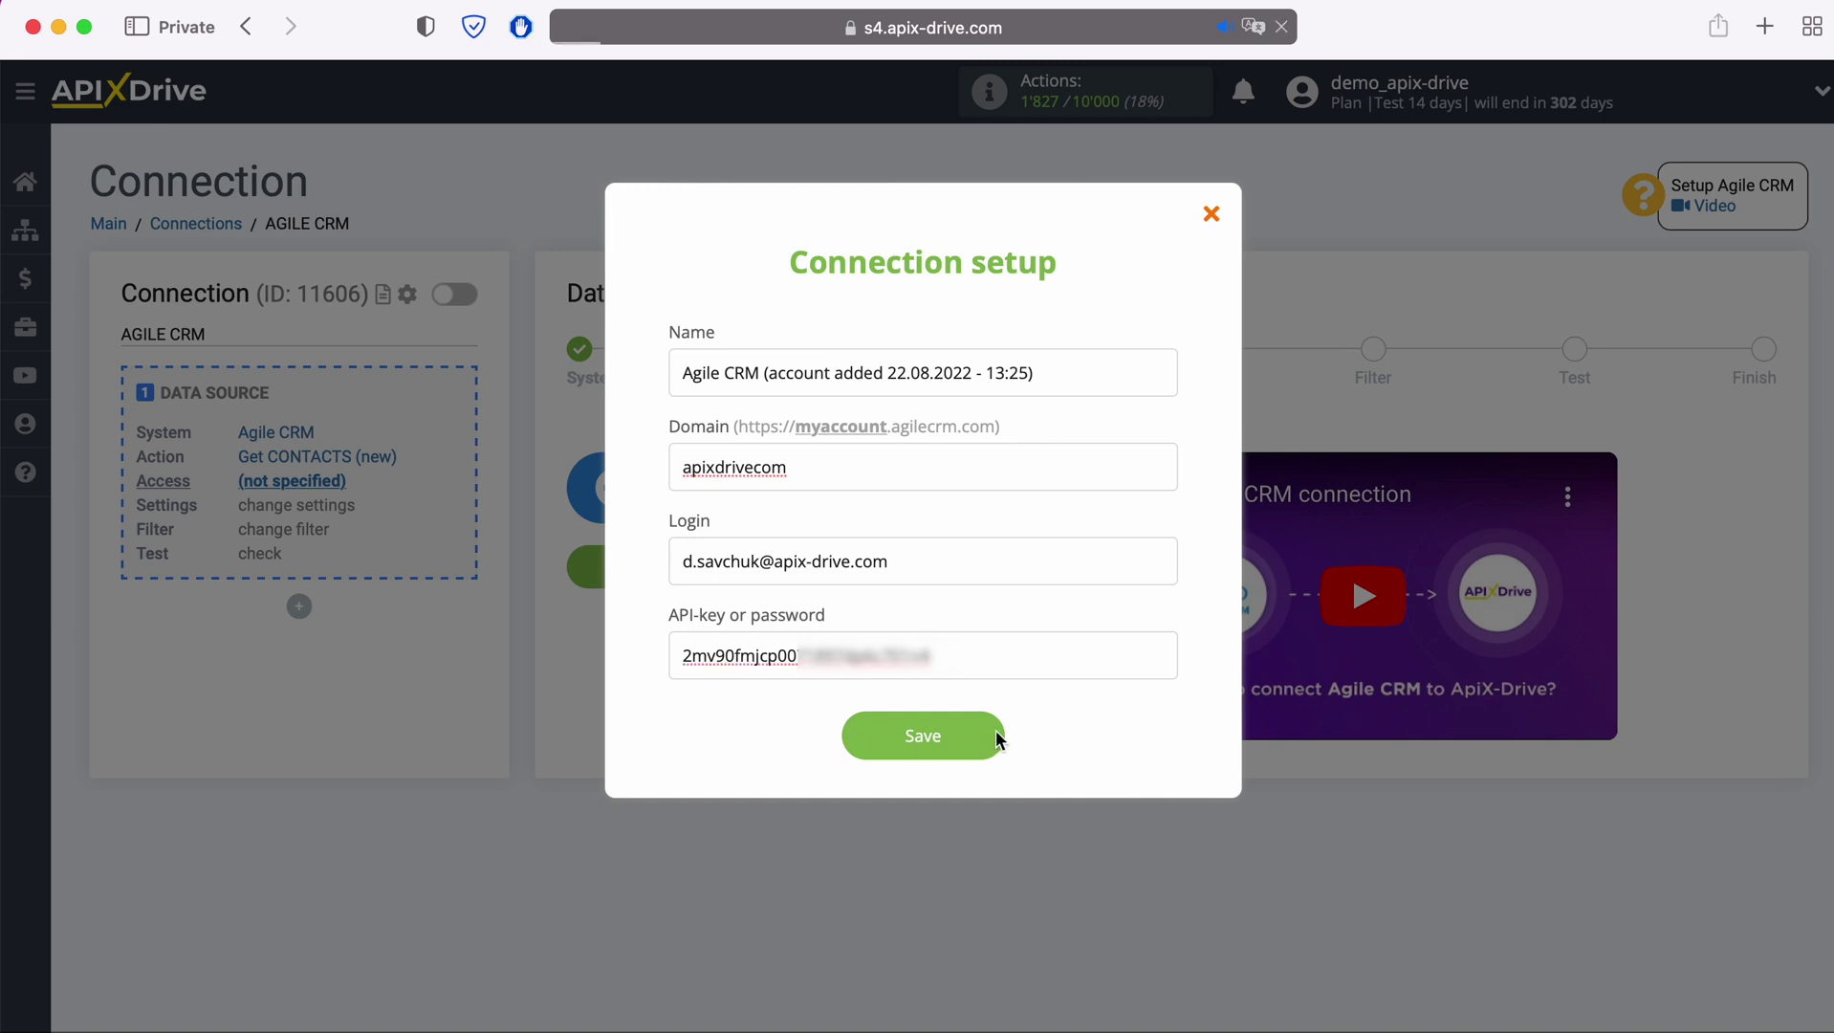
# Step: Select the new Agile CRM account as the login and continue to Settings
pyautogui.click(966, 483)
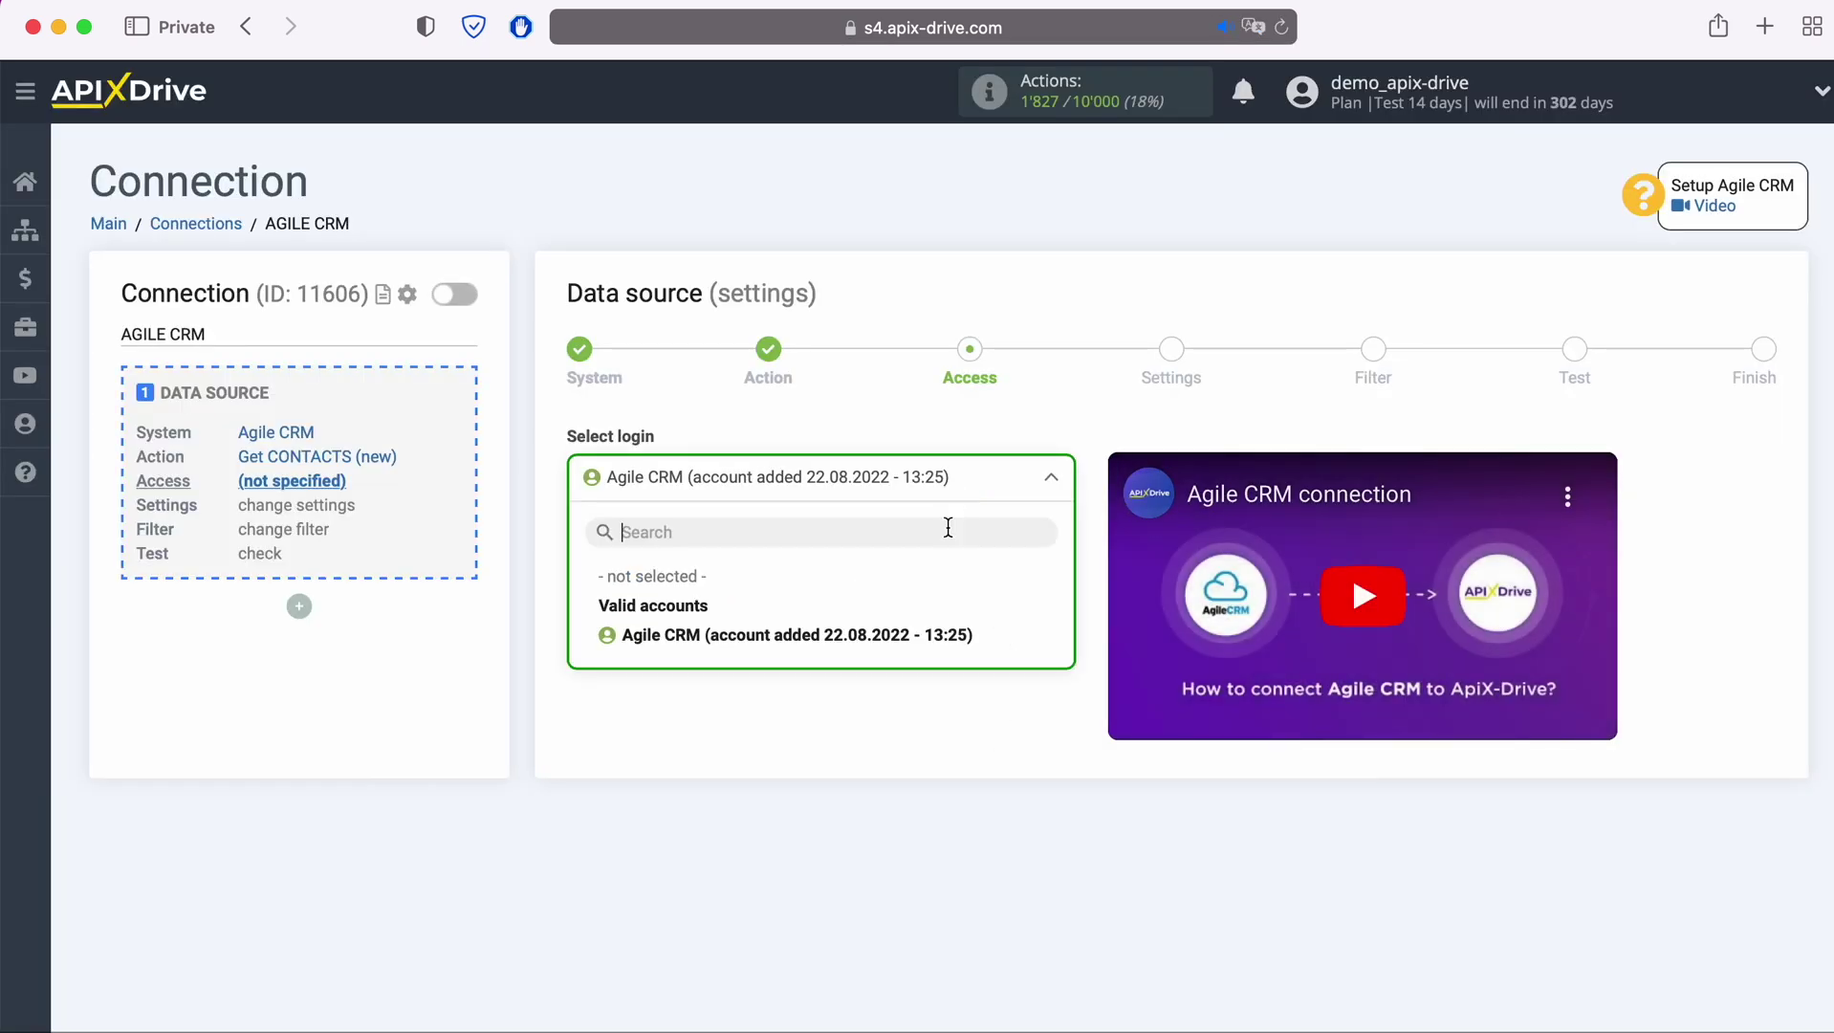
pyautogui.click(935, 643)
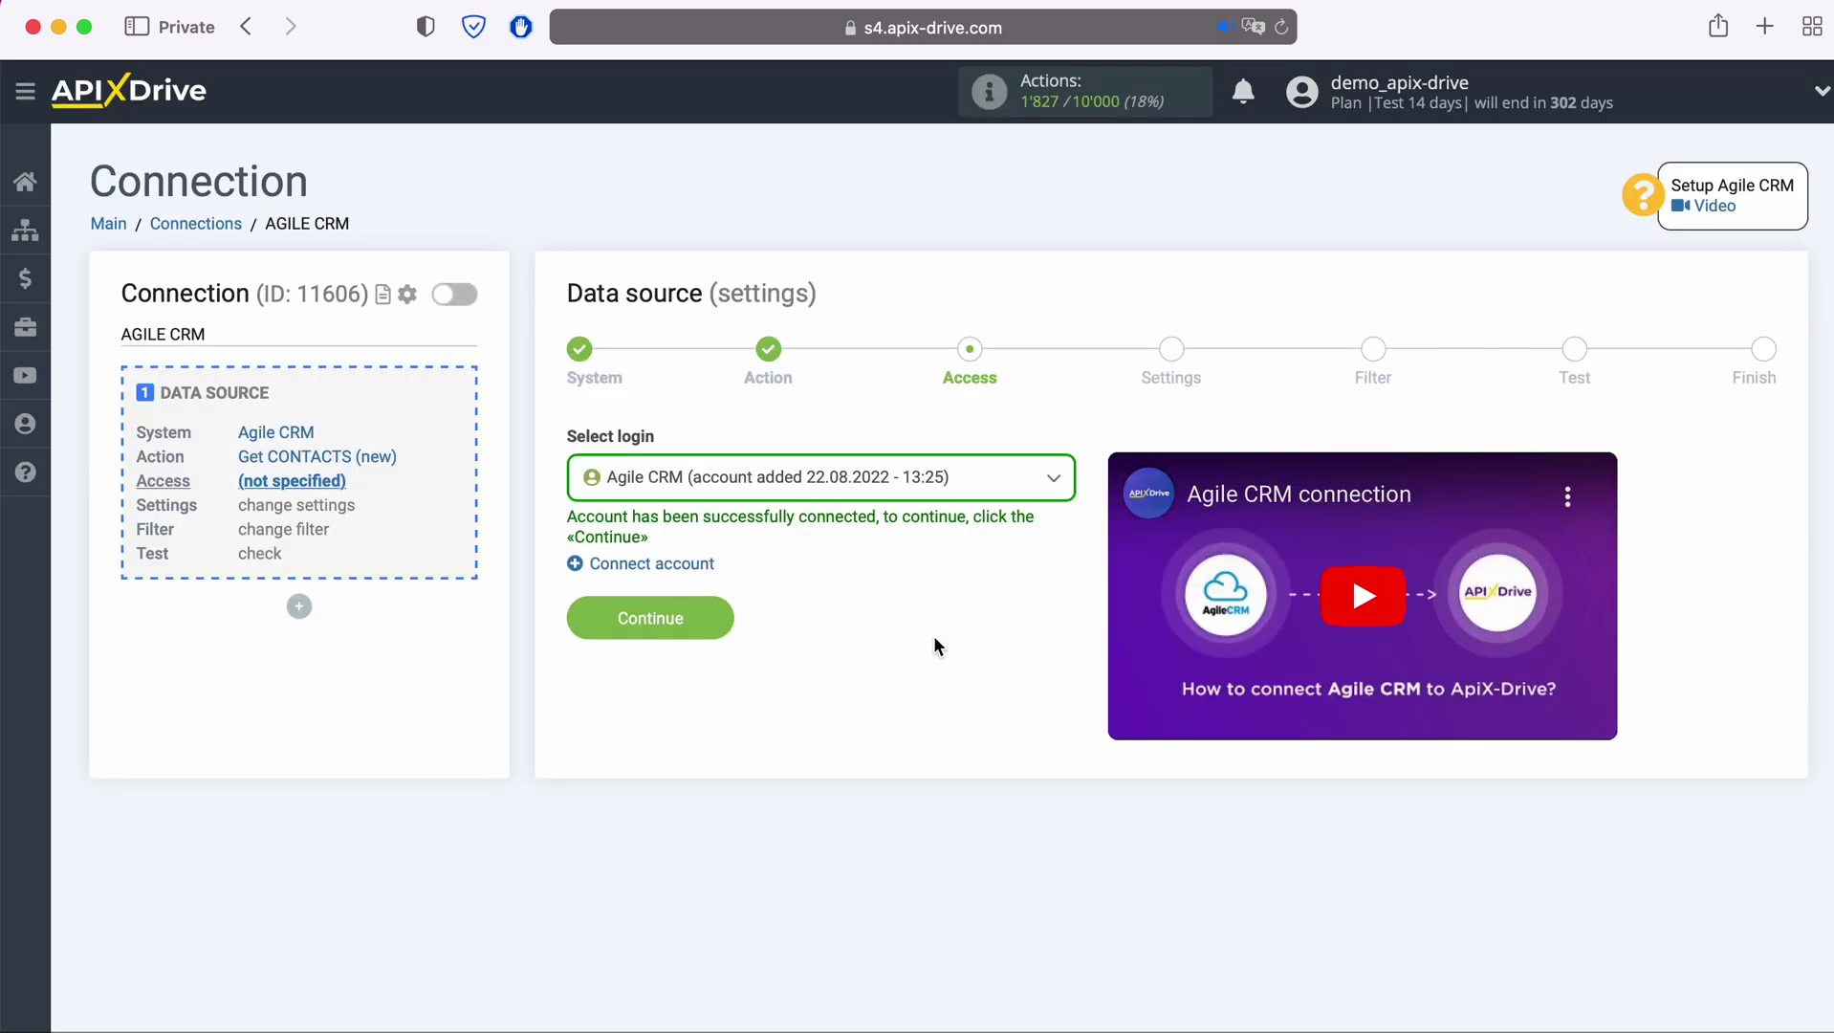
pyautogui.click(724, 620)
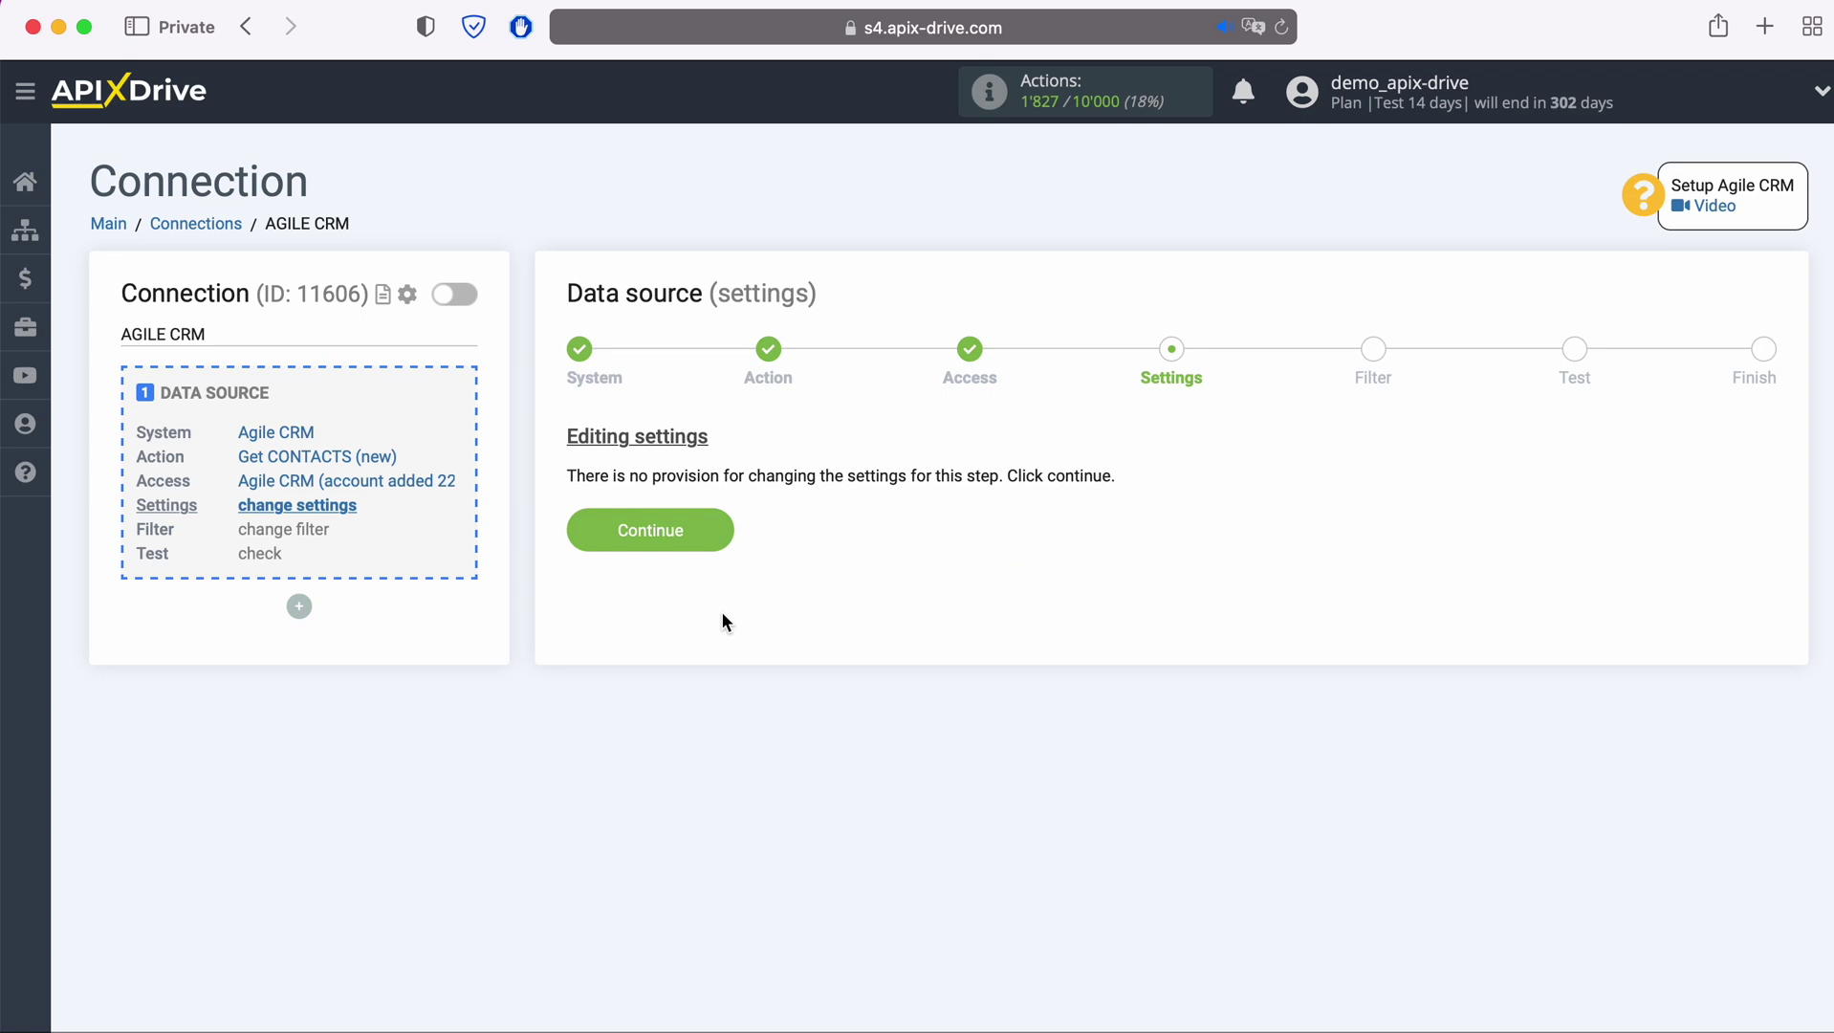
# Step: Pass Settings and Filter unchanged, review the sample Agile CRM contact, and finish the source
pyautogui.click(722, 532)
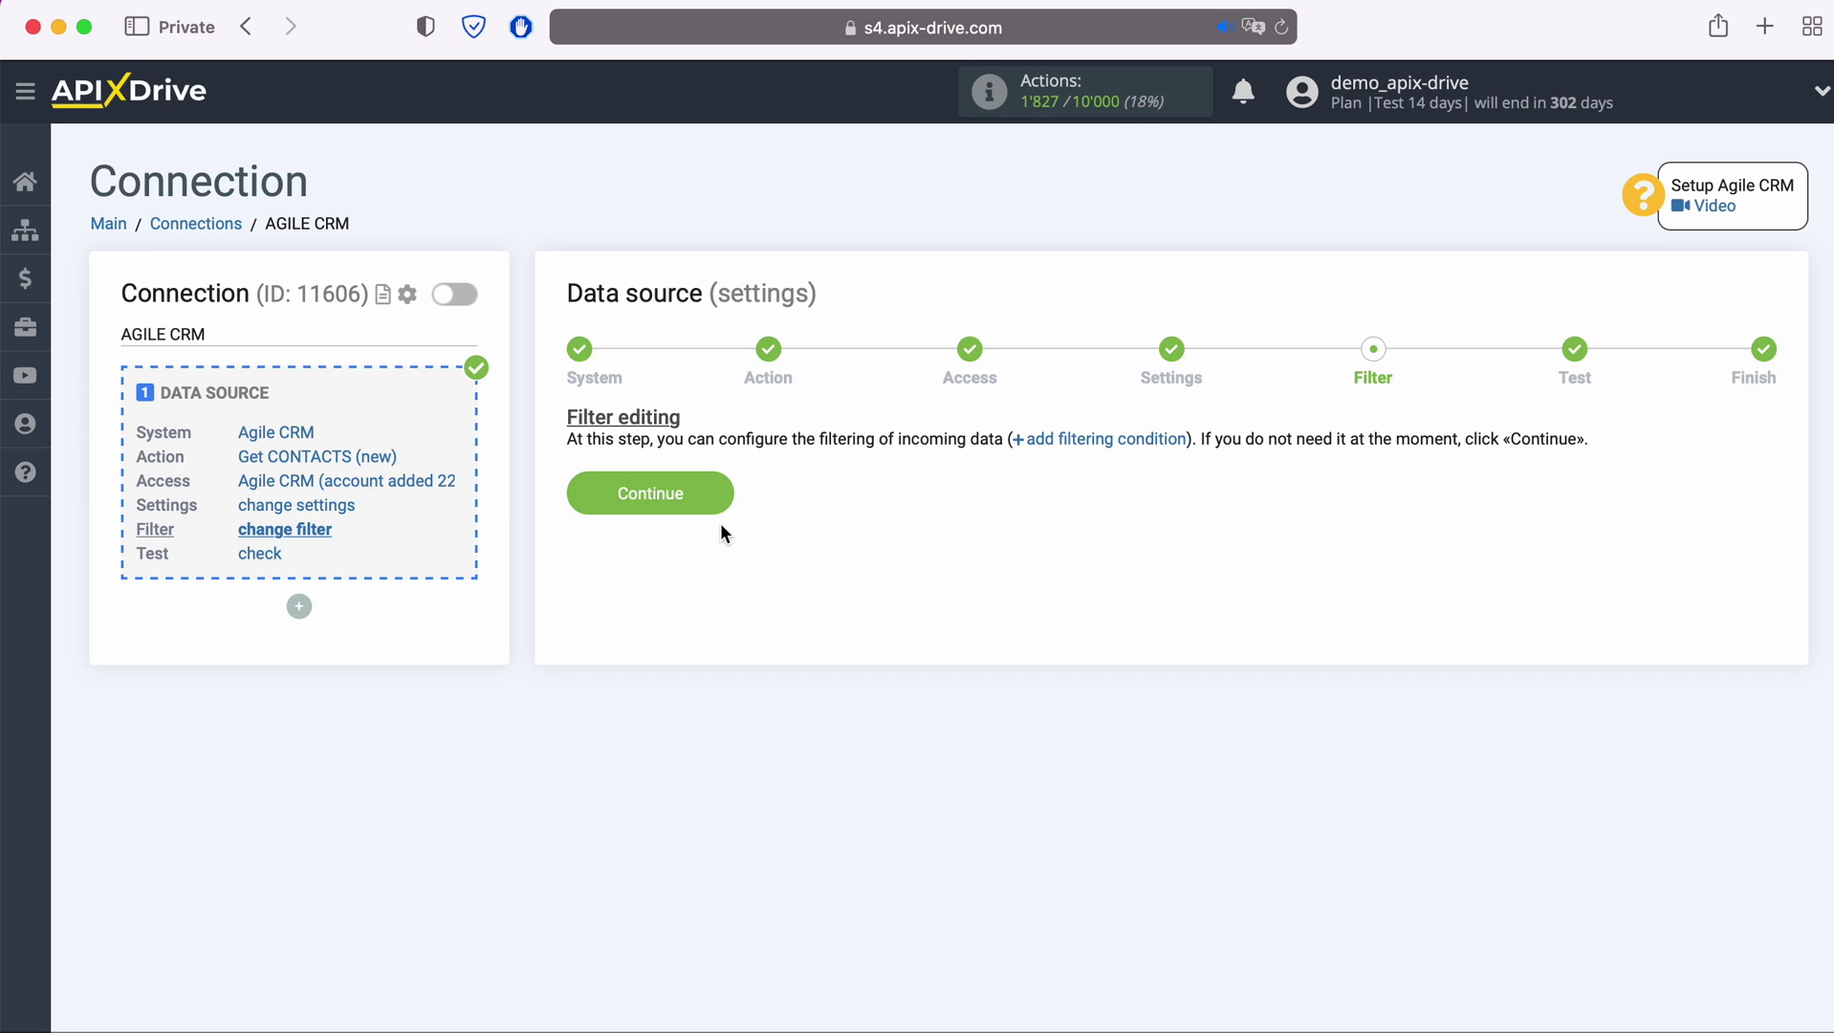
pyautogui.click(721, 490)
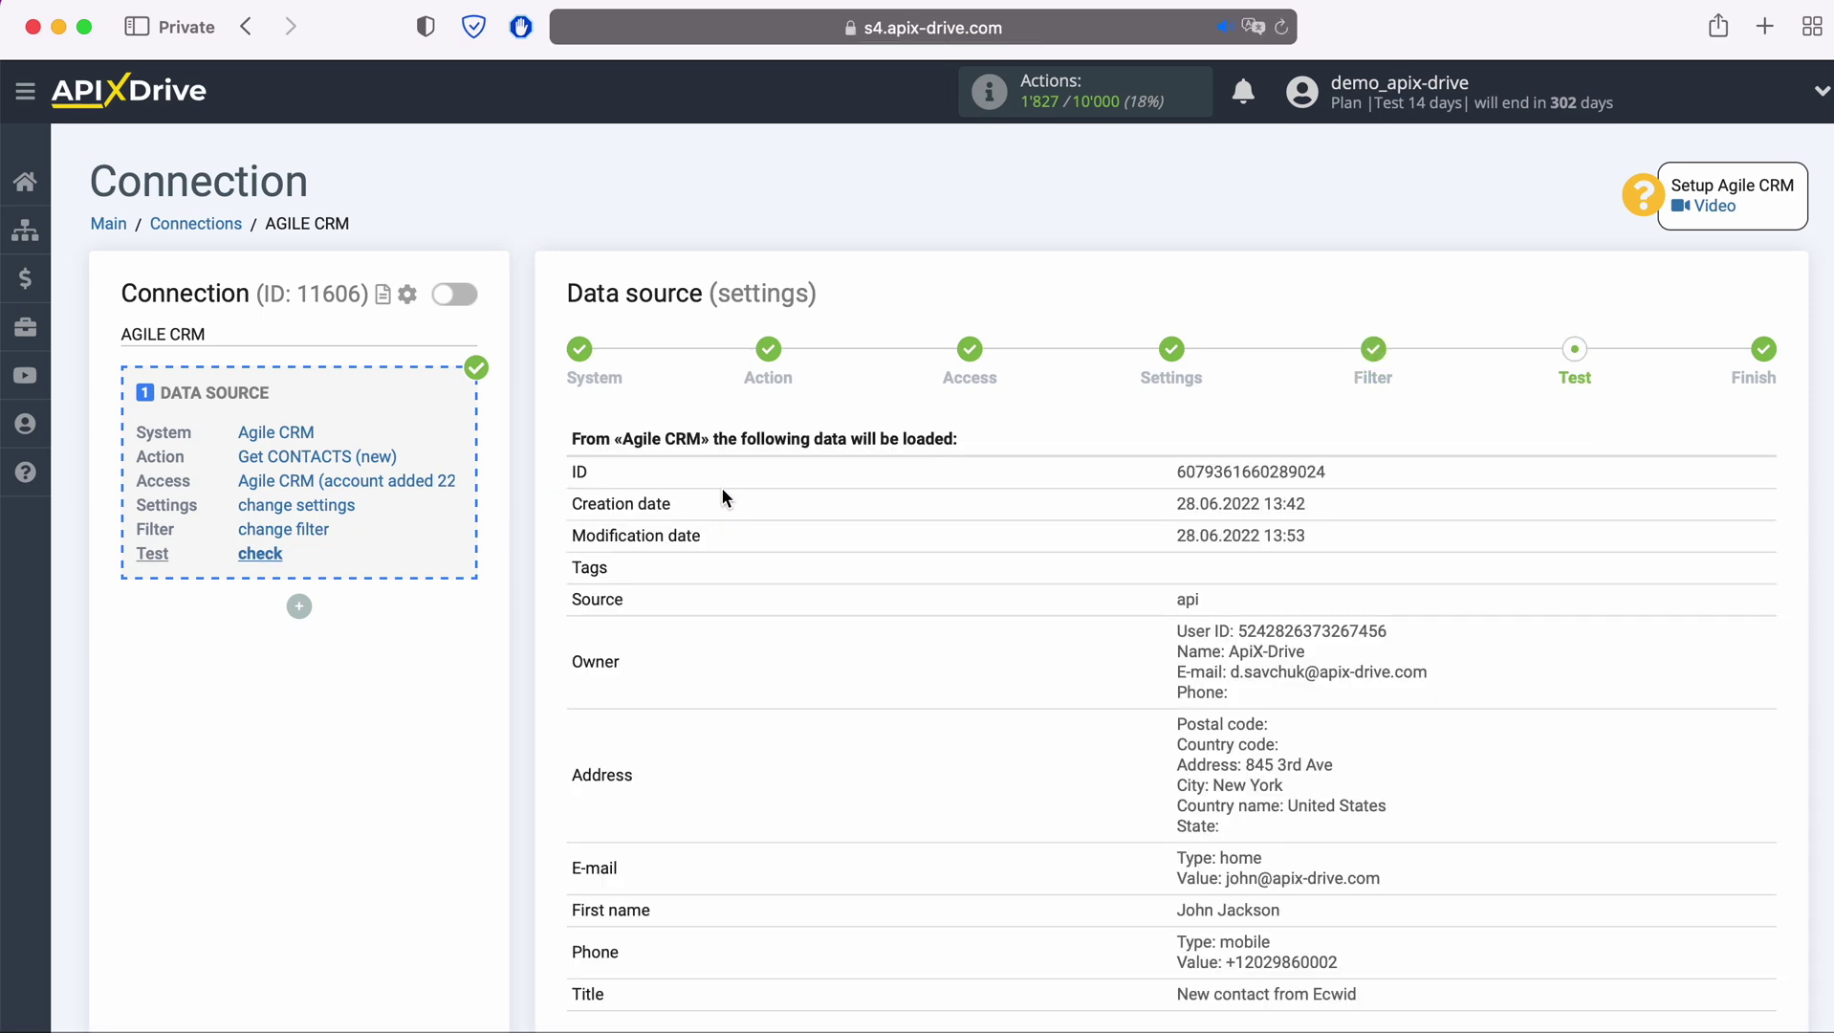
pyautogui.scroll(-2, 722, 488)
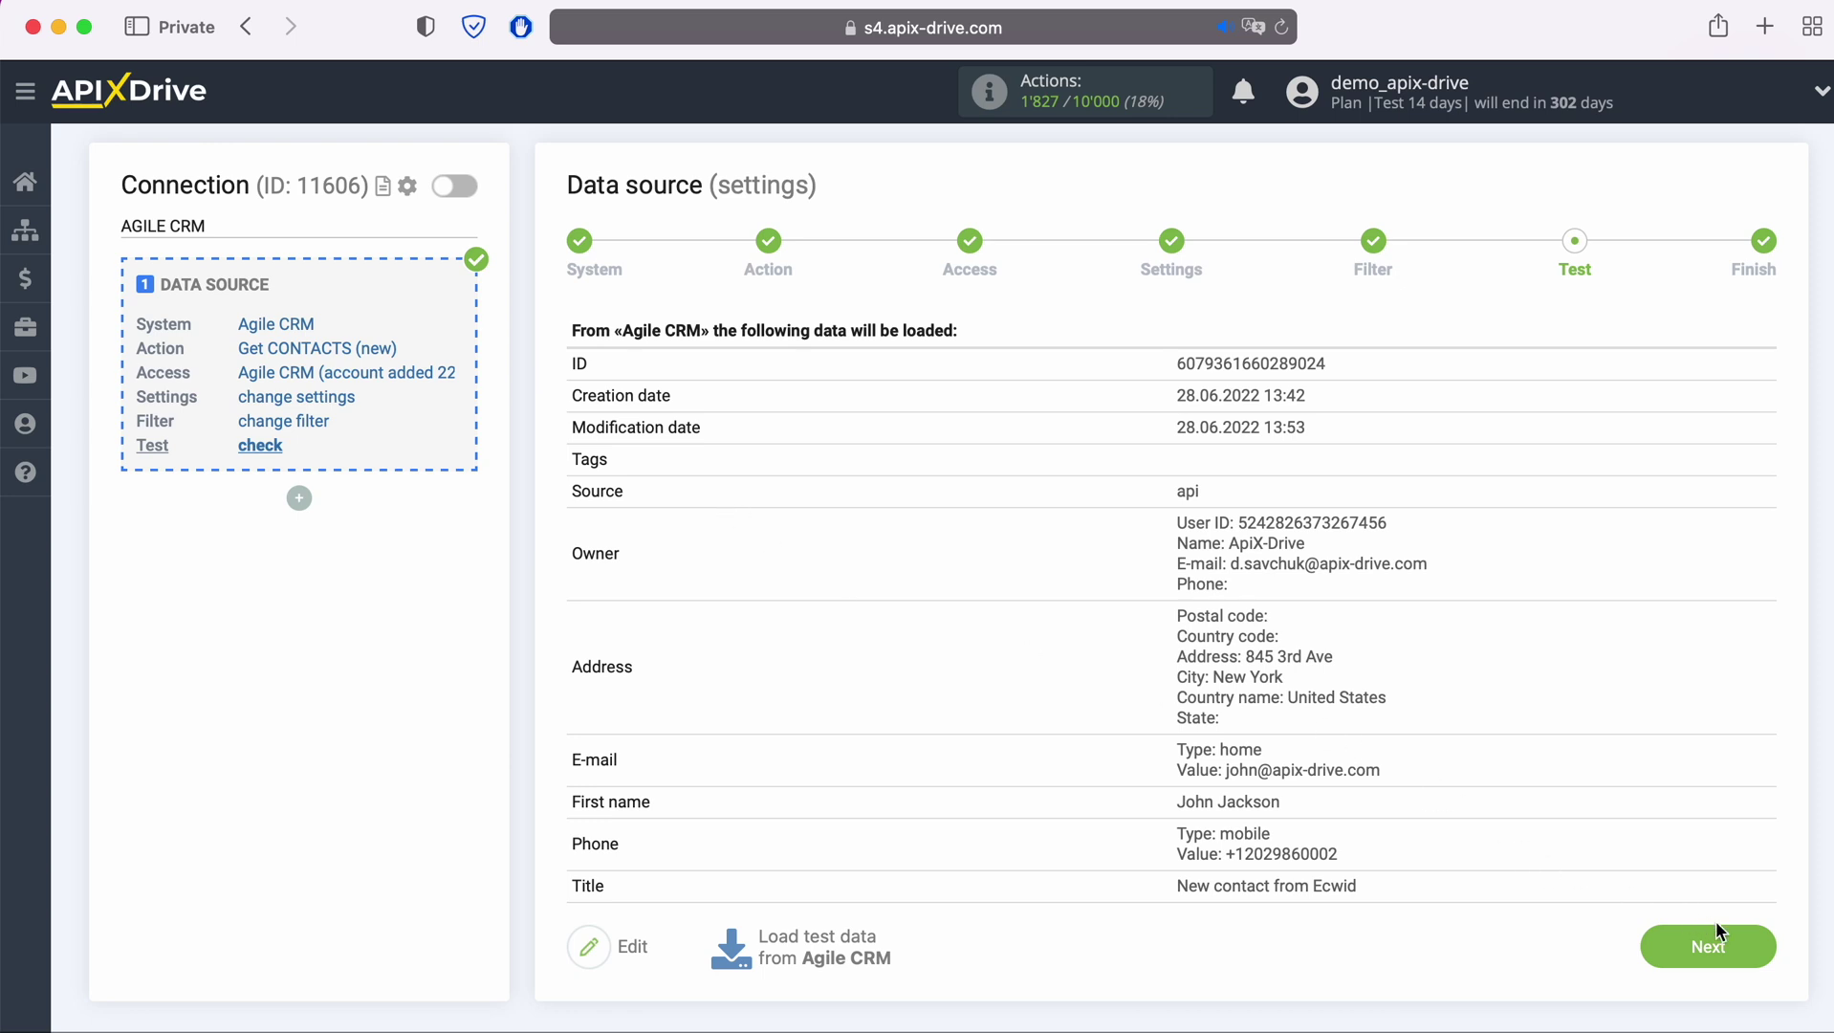
pyautogui.click(1759, 949)
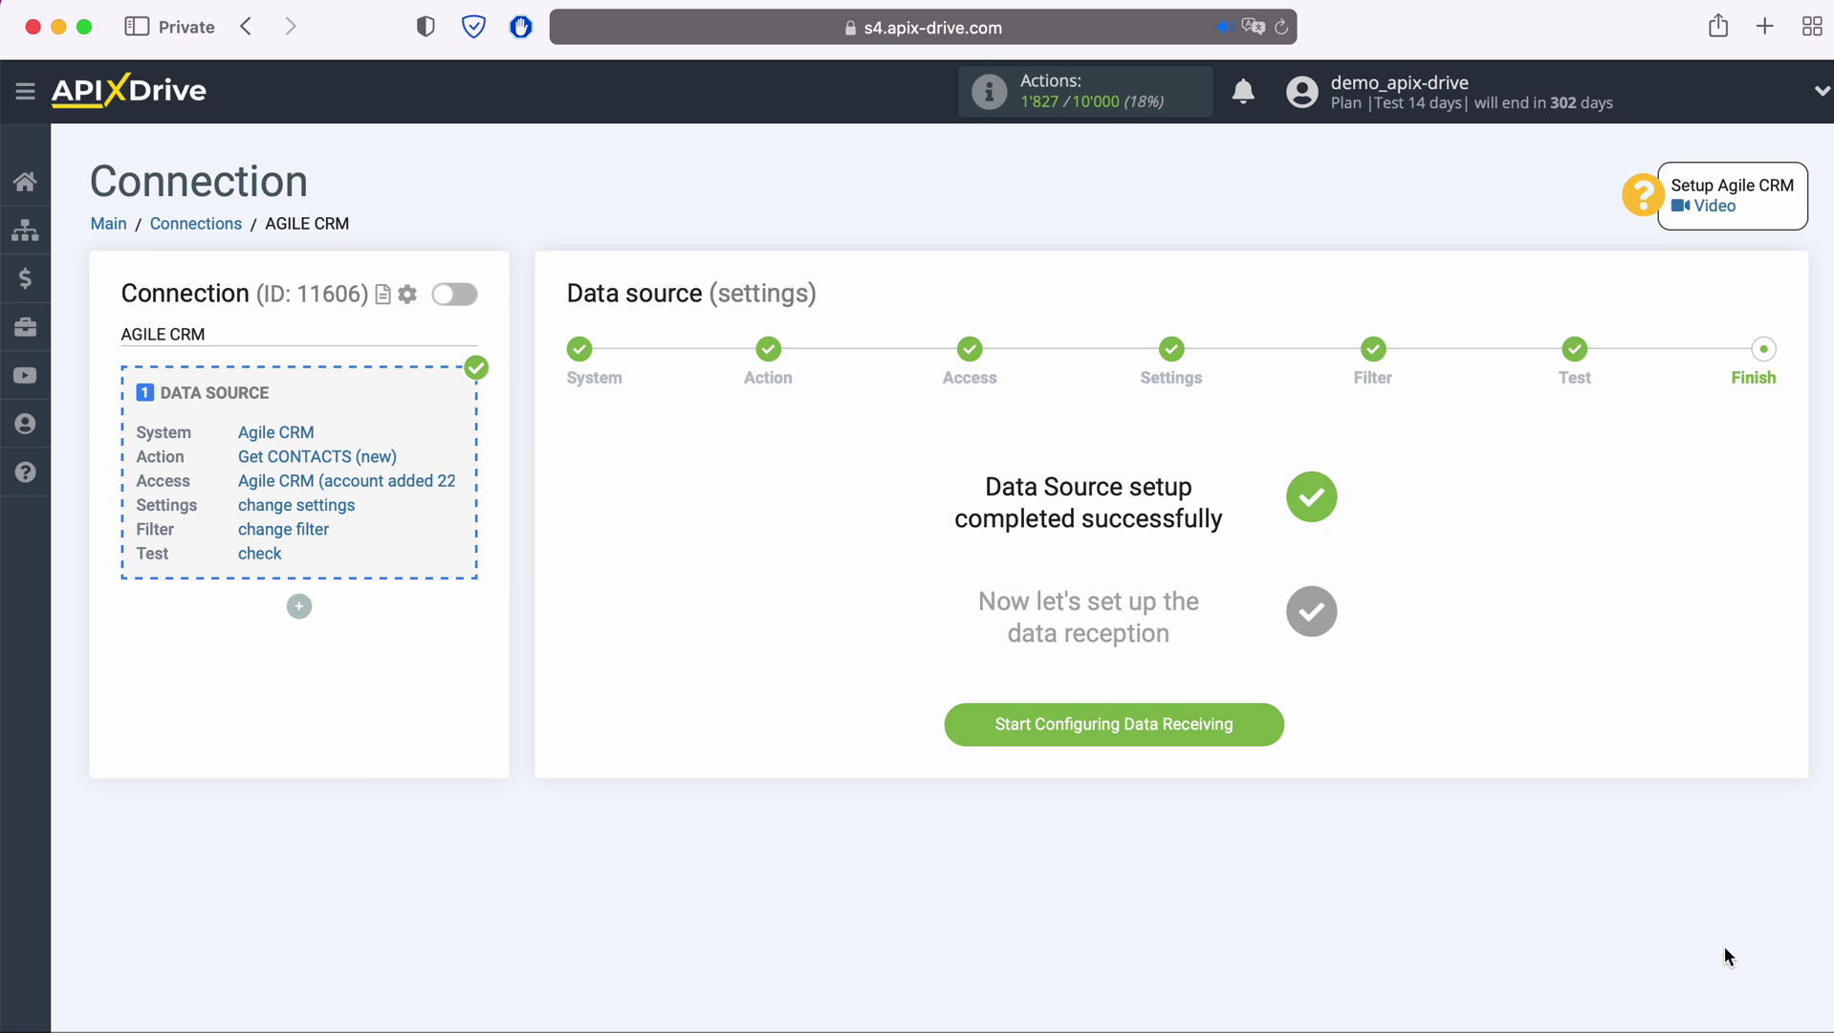
# Step: Set Salesforce CRM as the destination system
pyautogui.click(1277, 721)
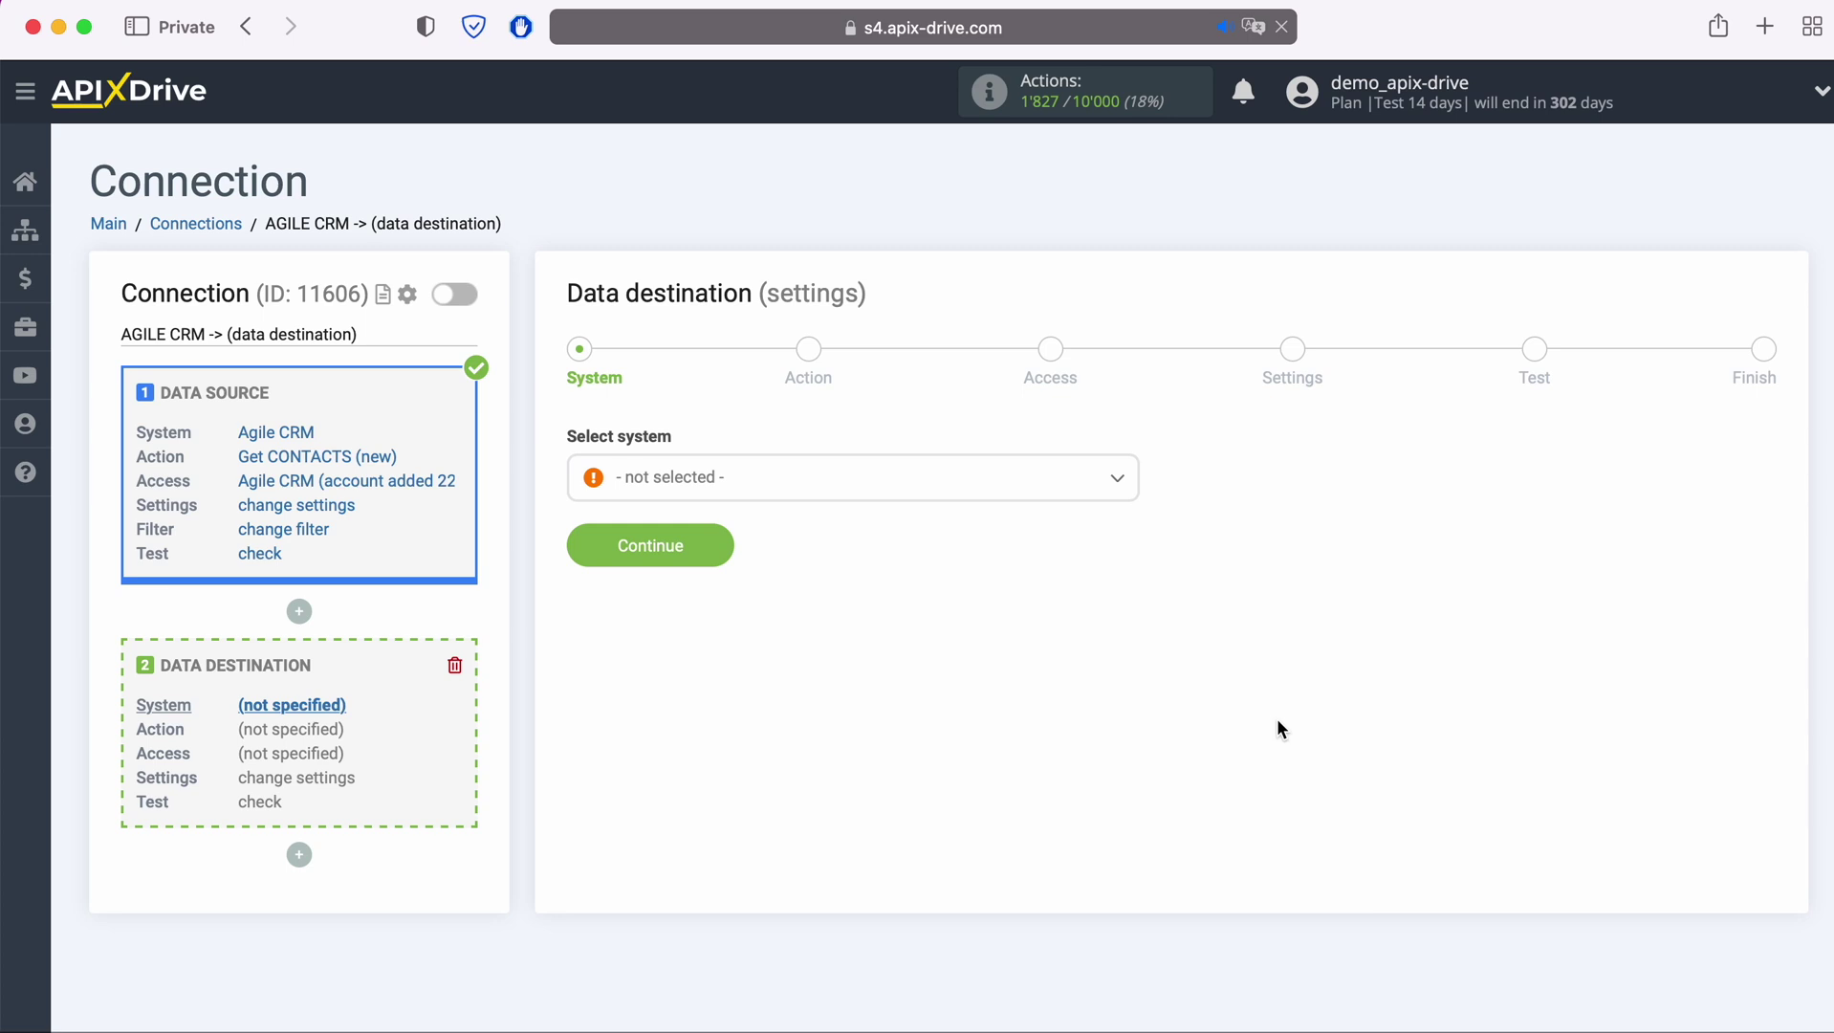
pyautogui.click(1025, 485)
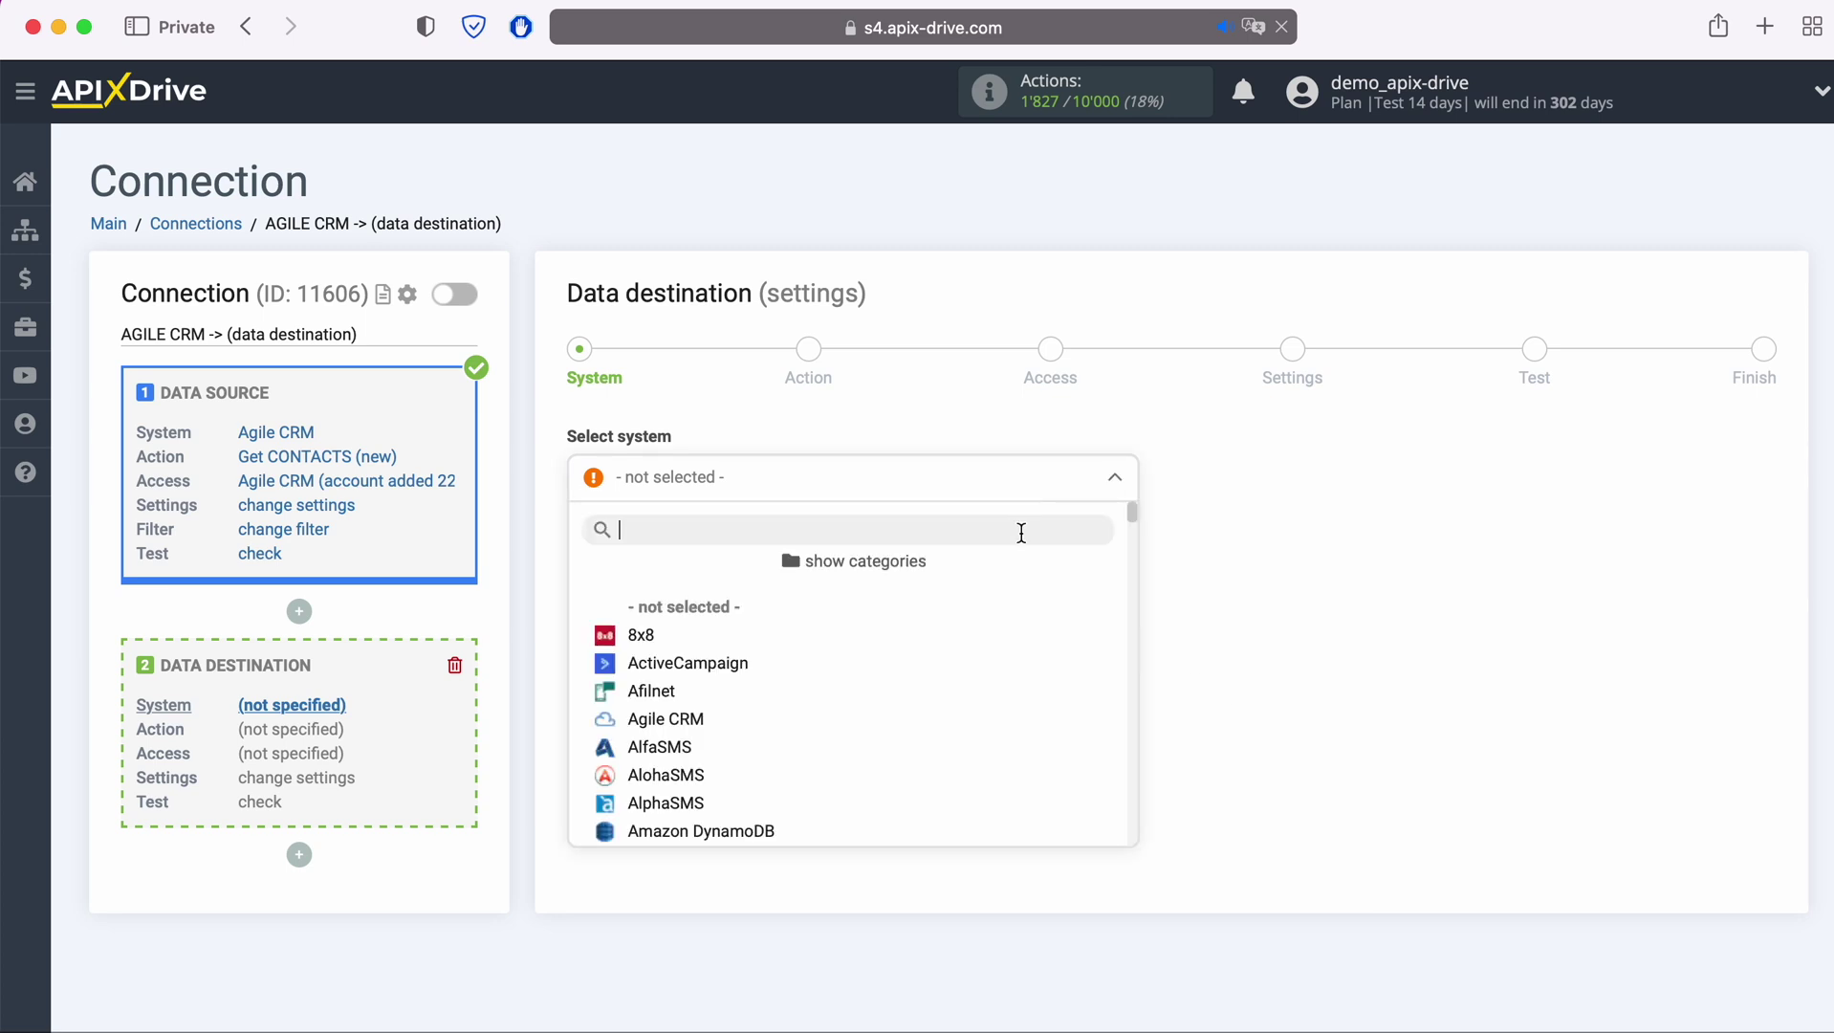
pyautogui.scroll(-5, 987, 680)
pyautogui.scroll(-10, 988, 684)
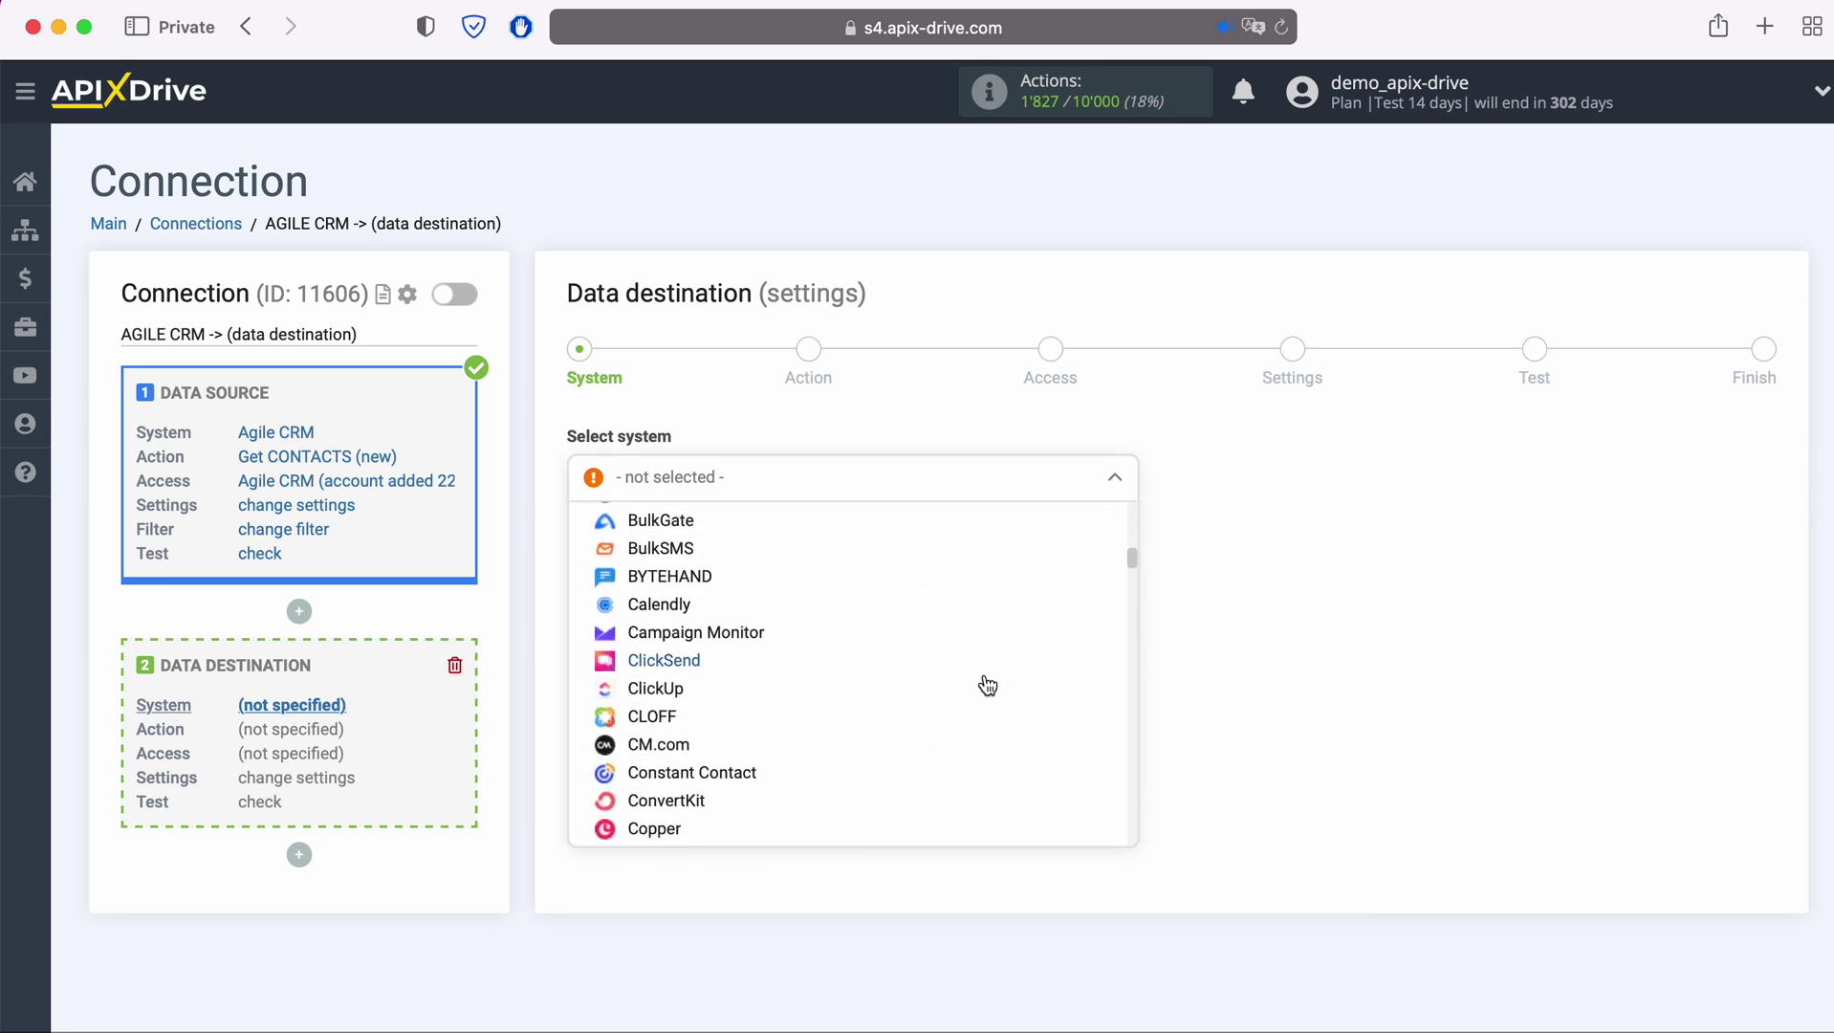
pyautogui.scroll(-10, 988, 685)
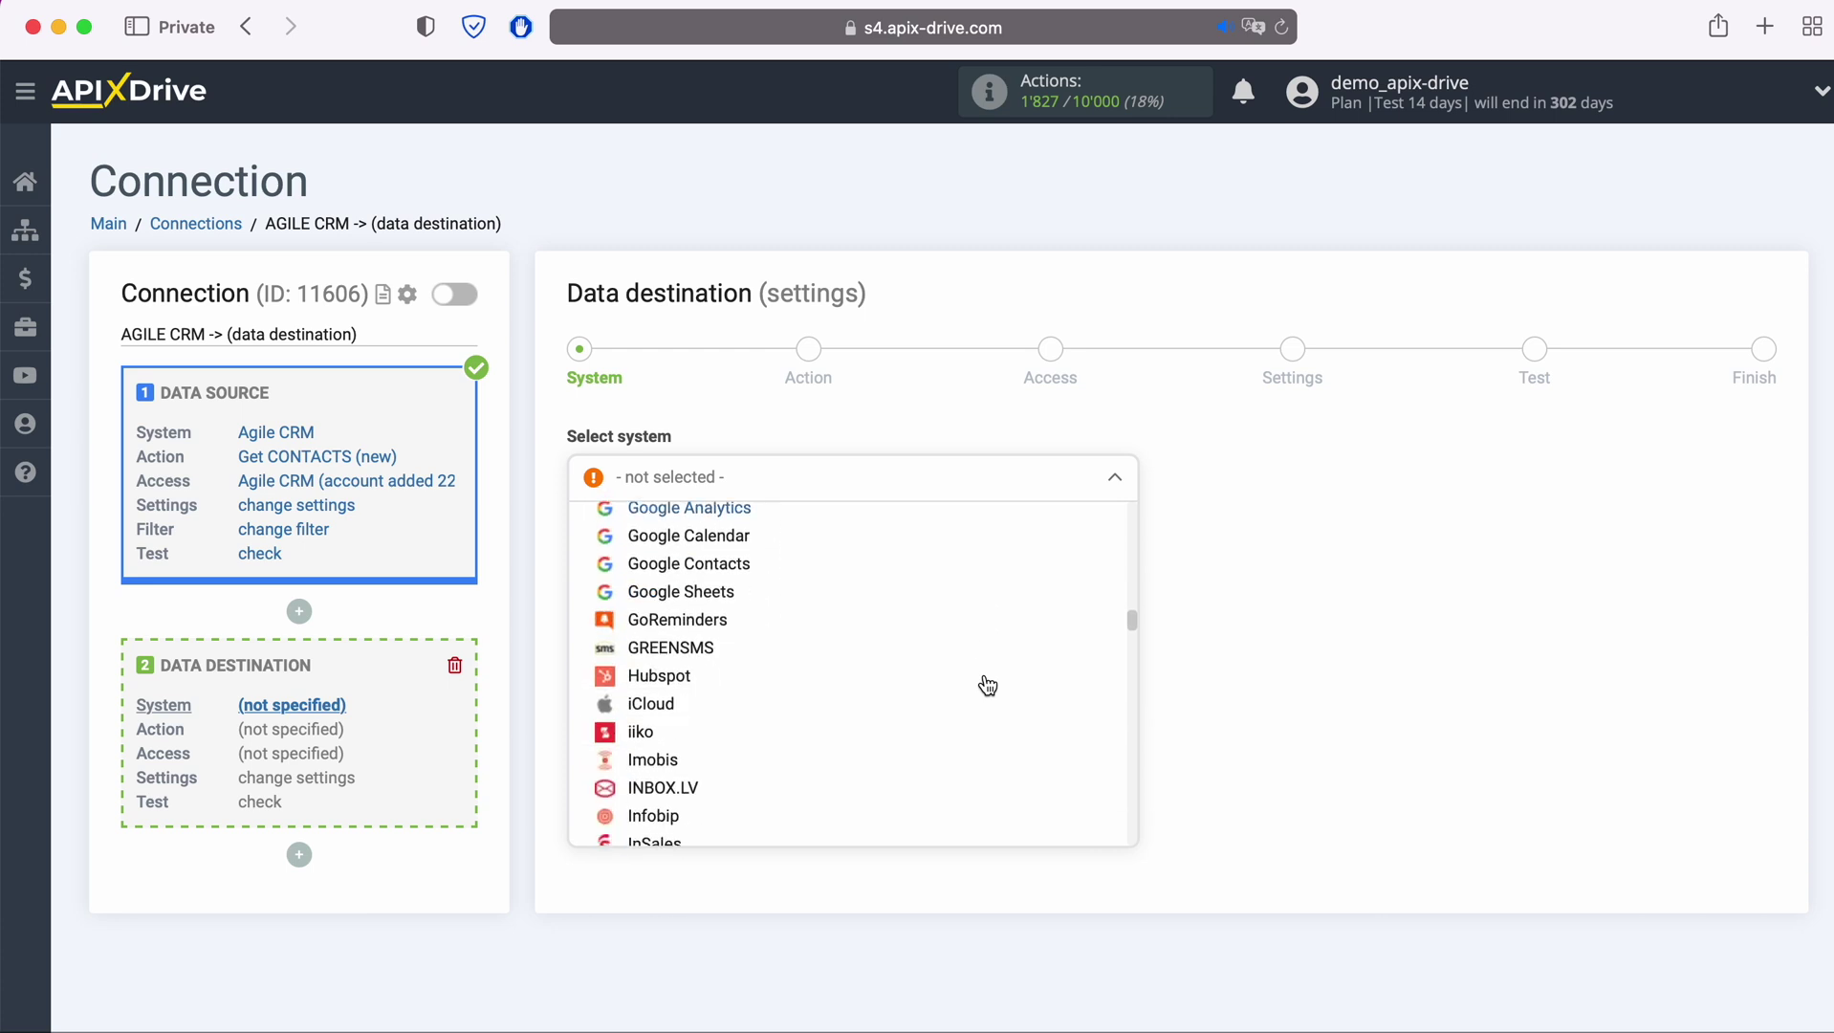
pyautogui.scroll(-10, 988, 685)
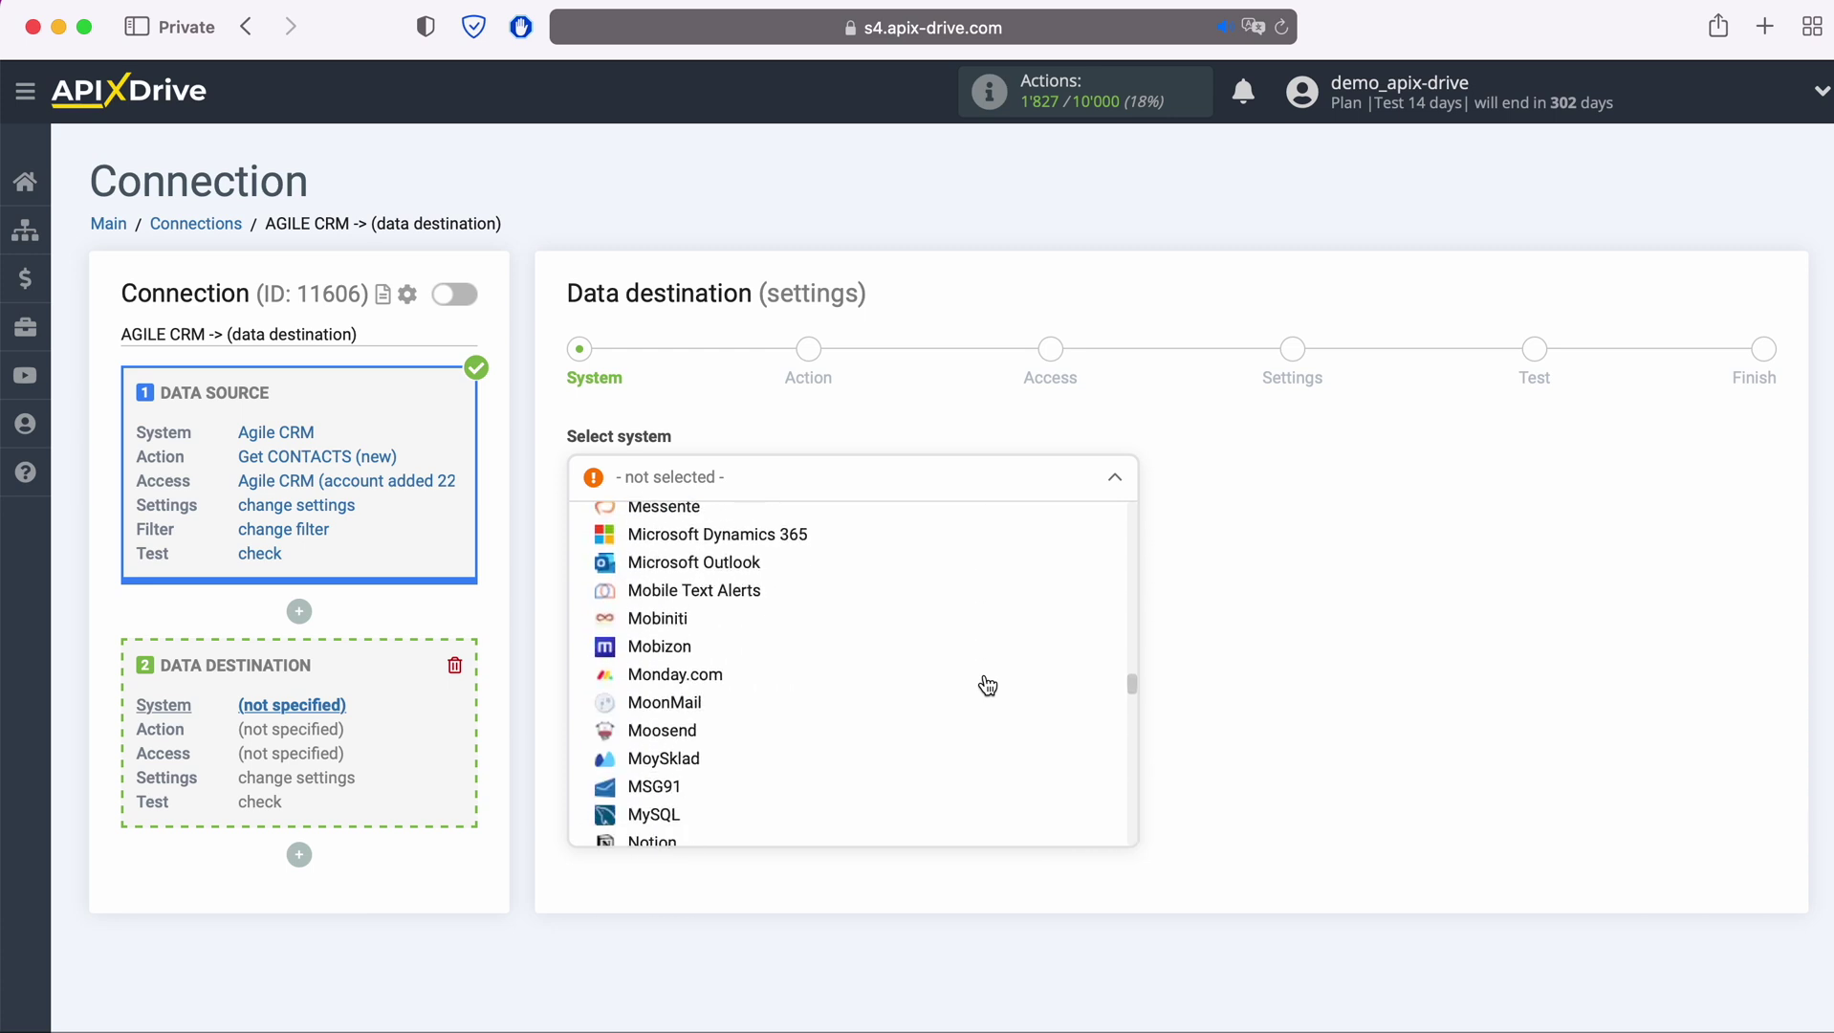
pyautogui.scroll(-8, 985, 685)
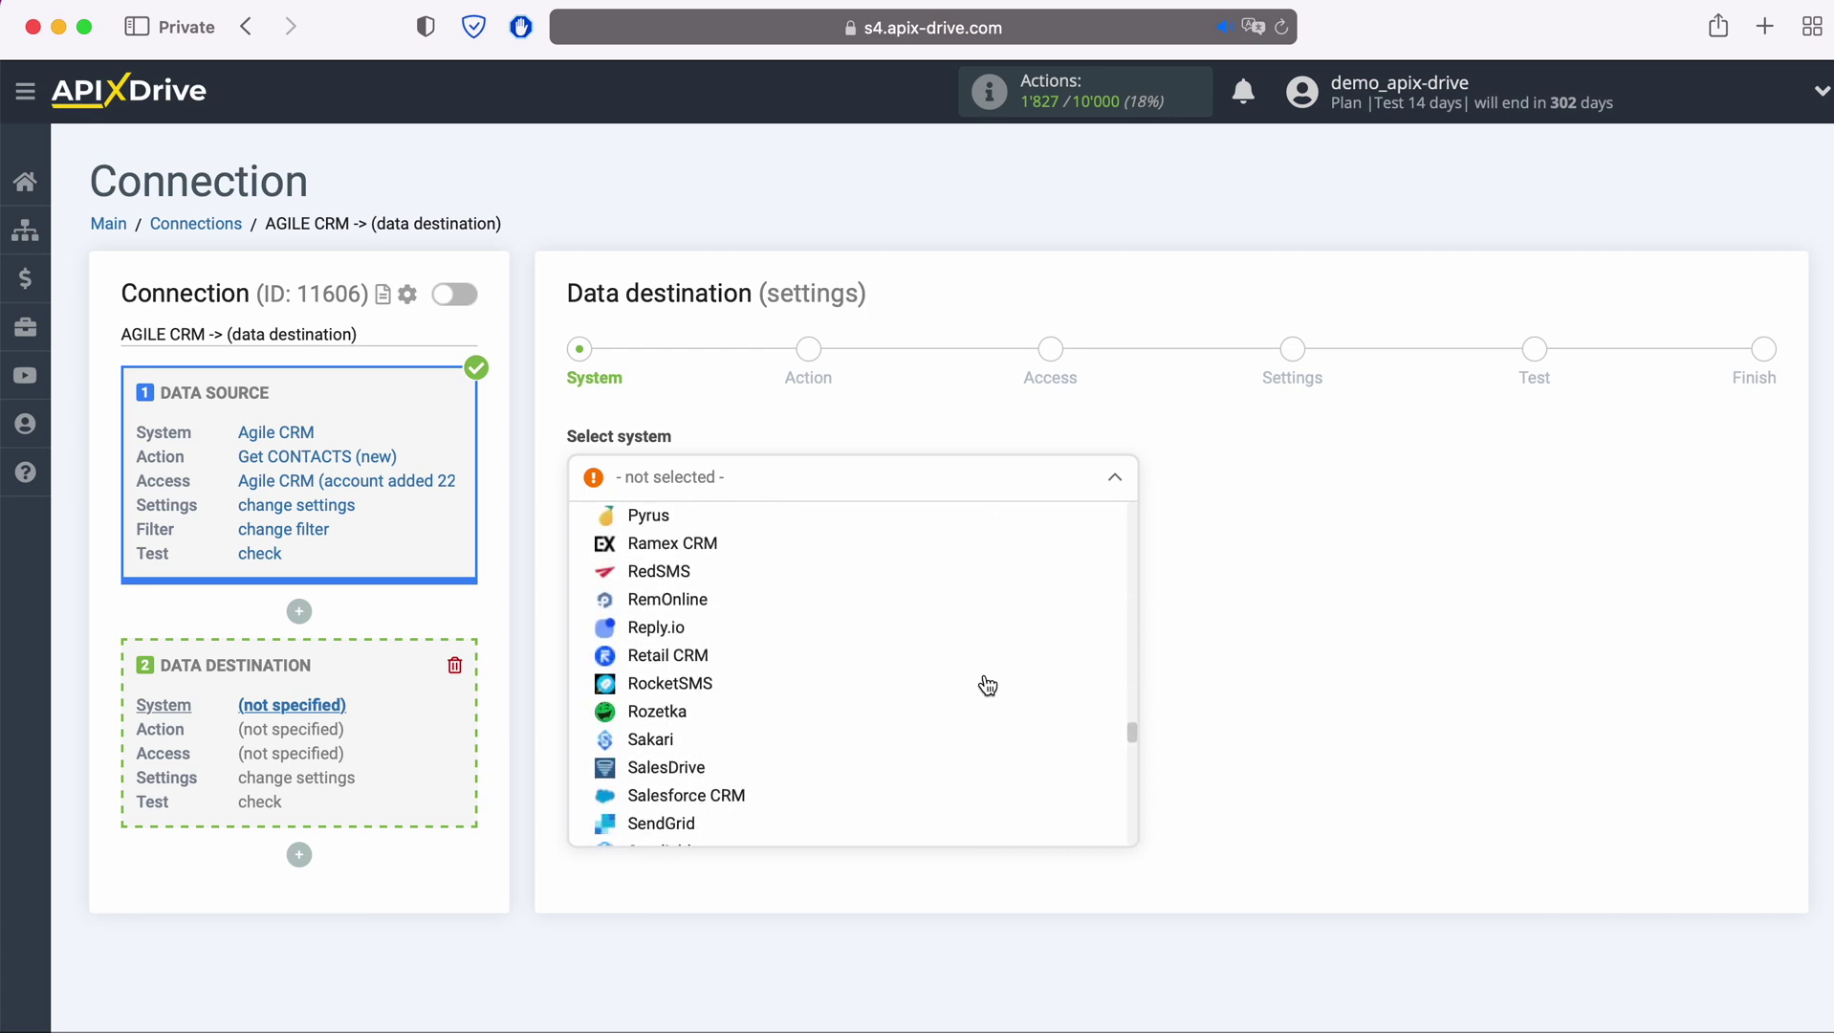
pyautogui.click(839, 696)
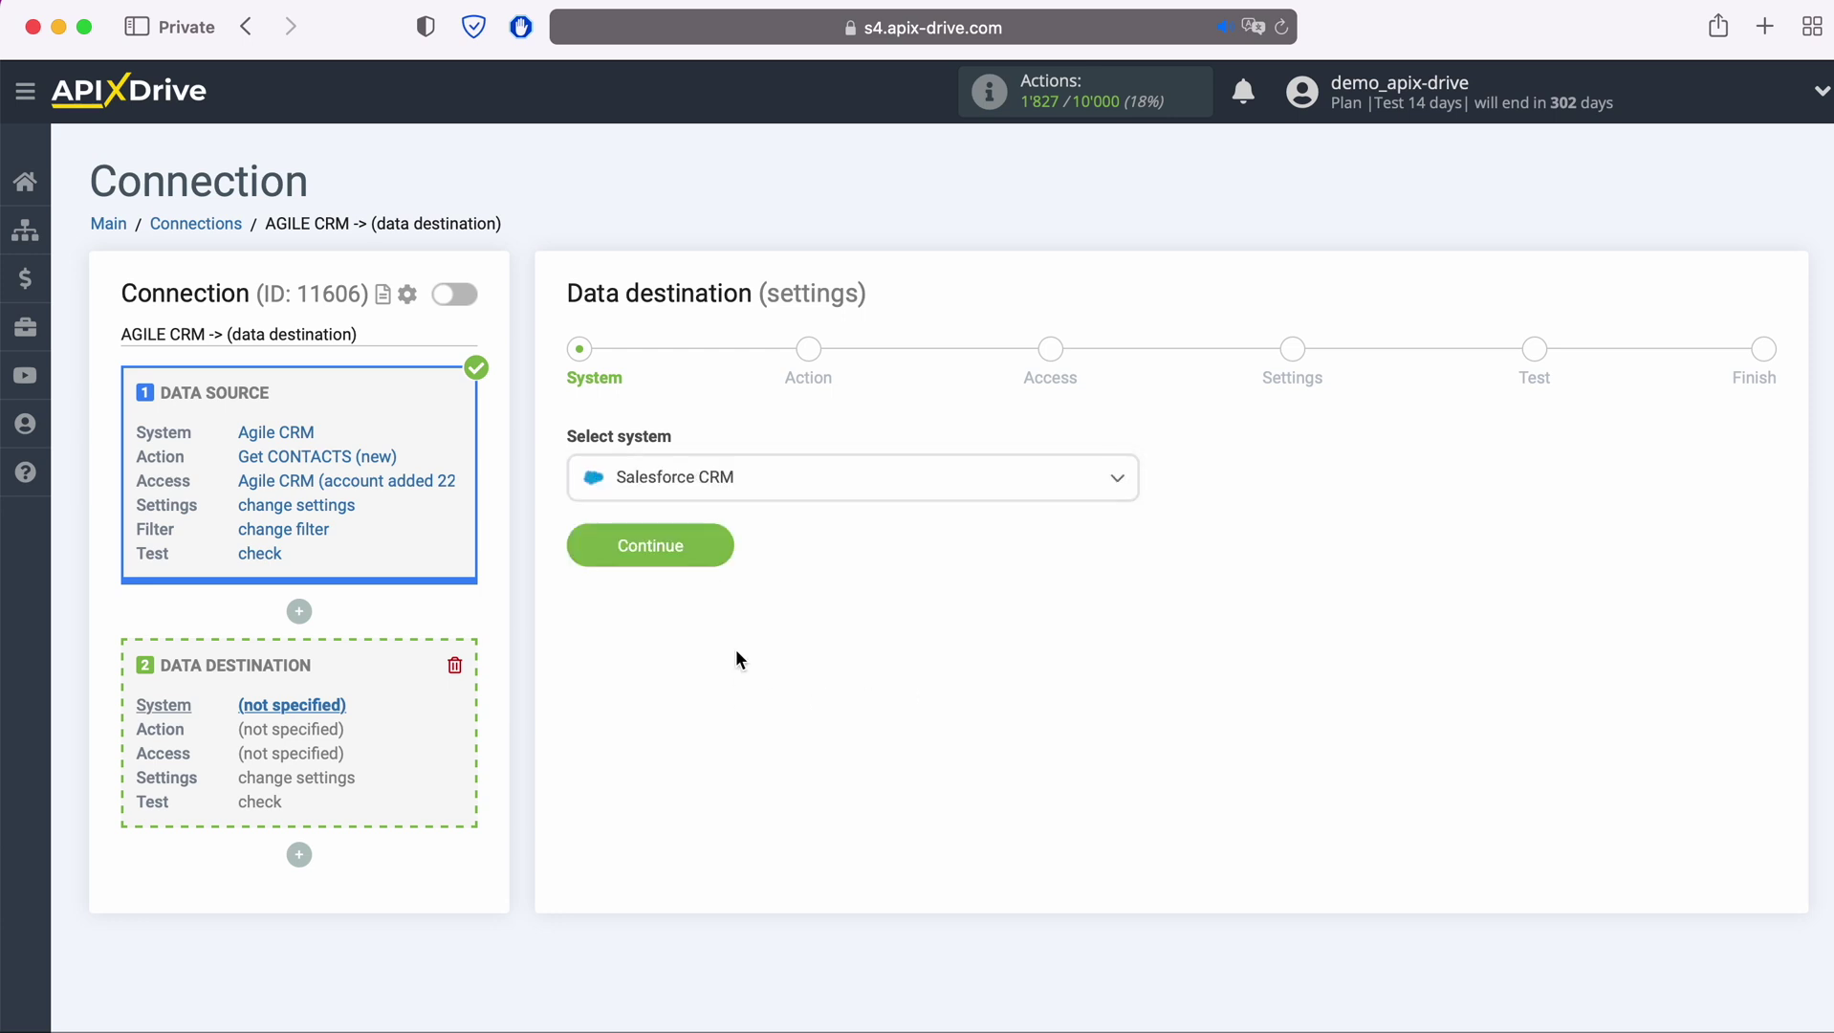
pyautogui.click(729, 543)
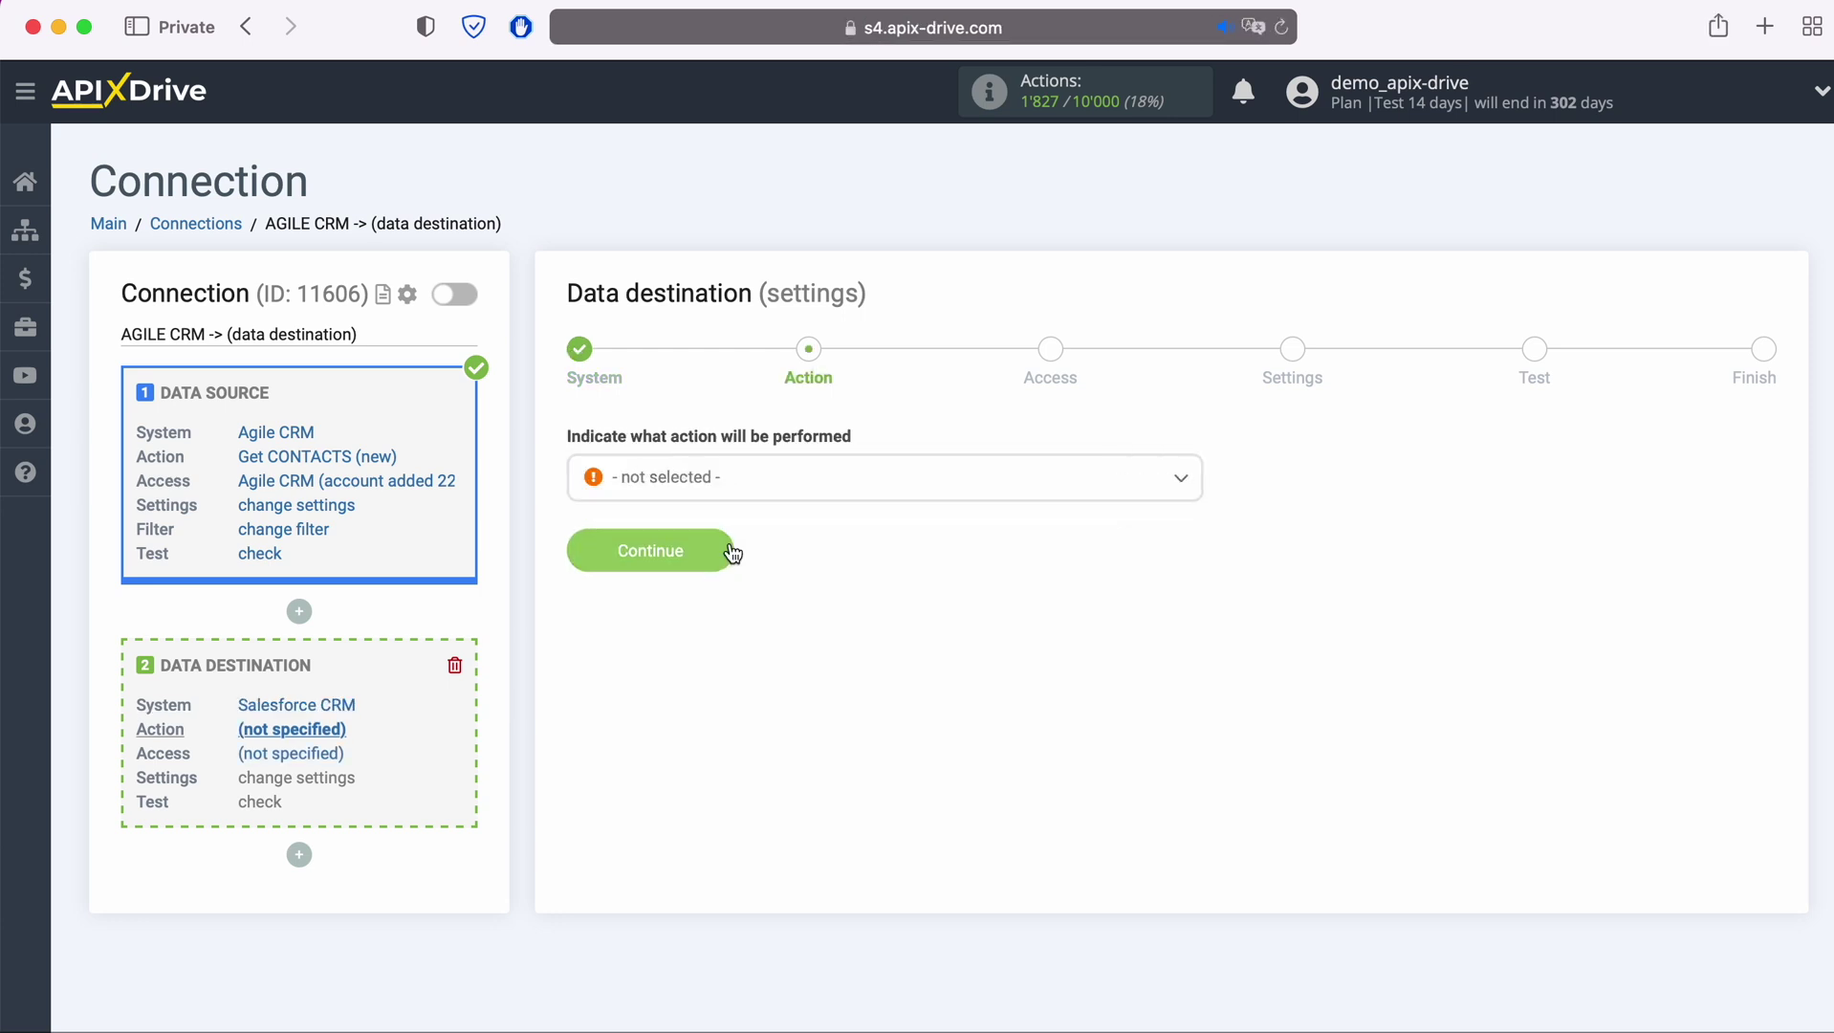
# Step: Choose Create LEAD as the Salesforce action and continue to Access
pyautogui.click(792, 485)
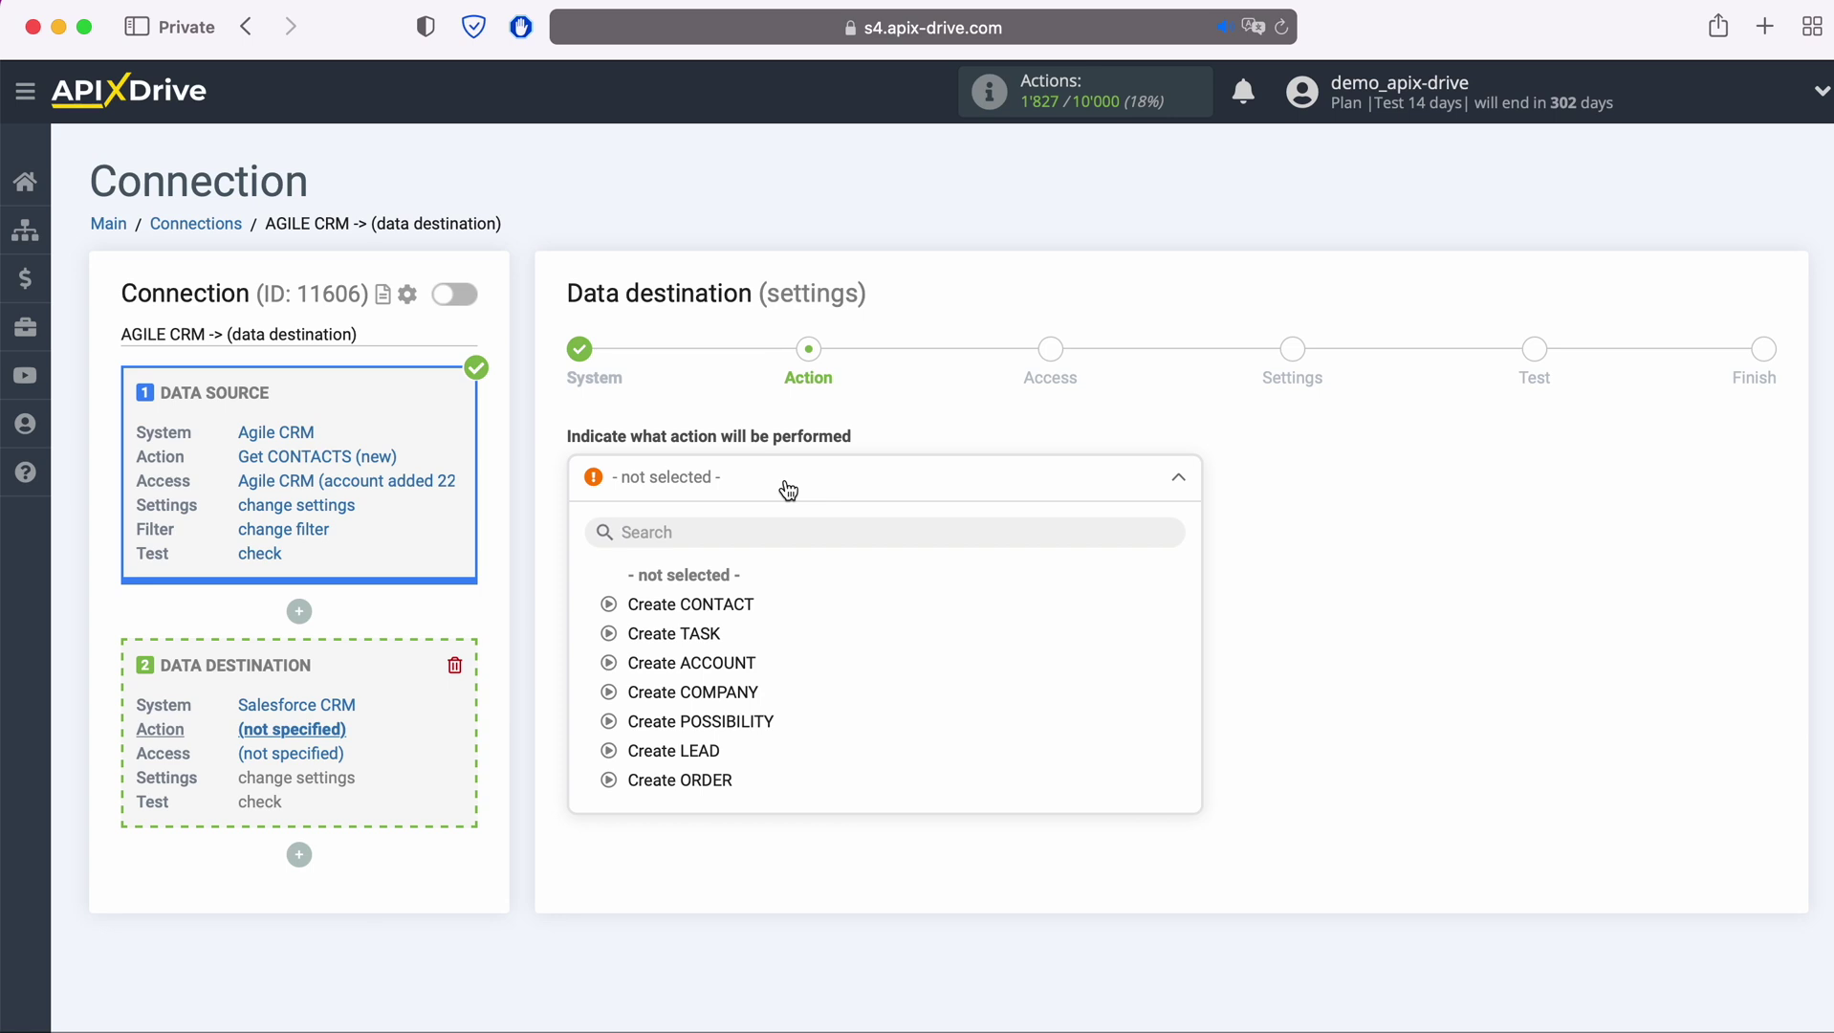
pyautogui.click(692, 750)
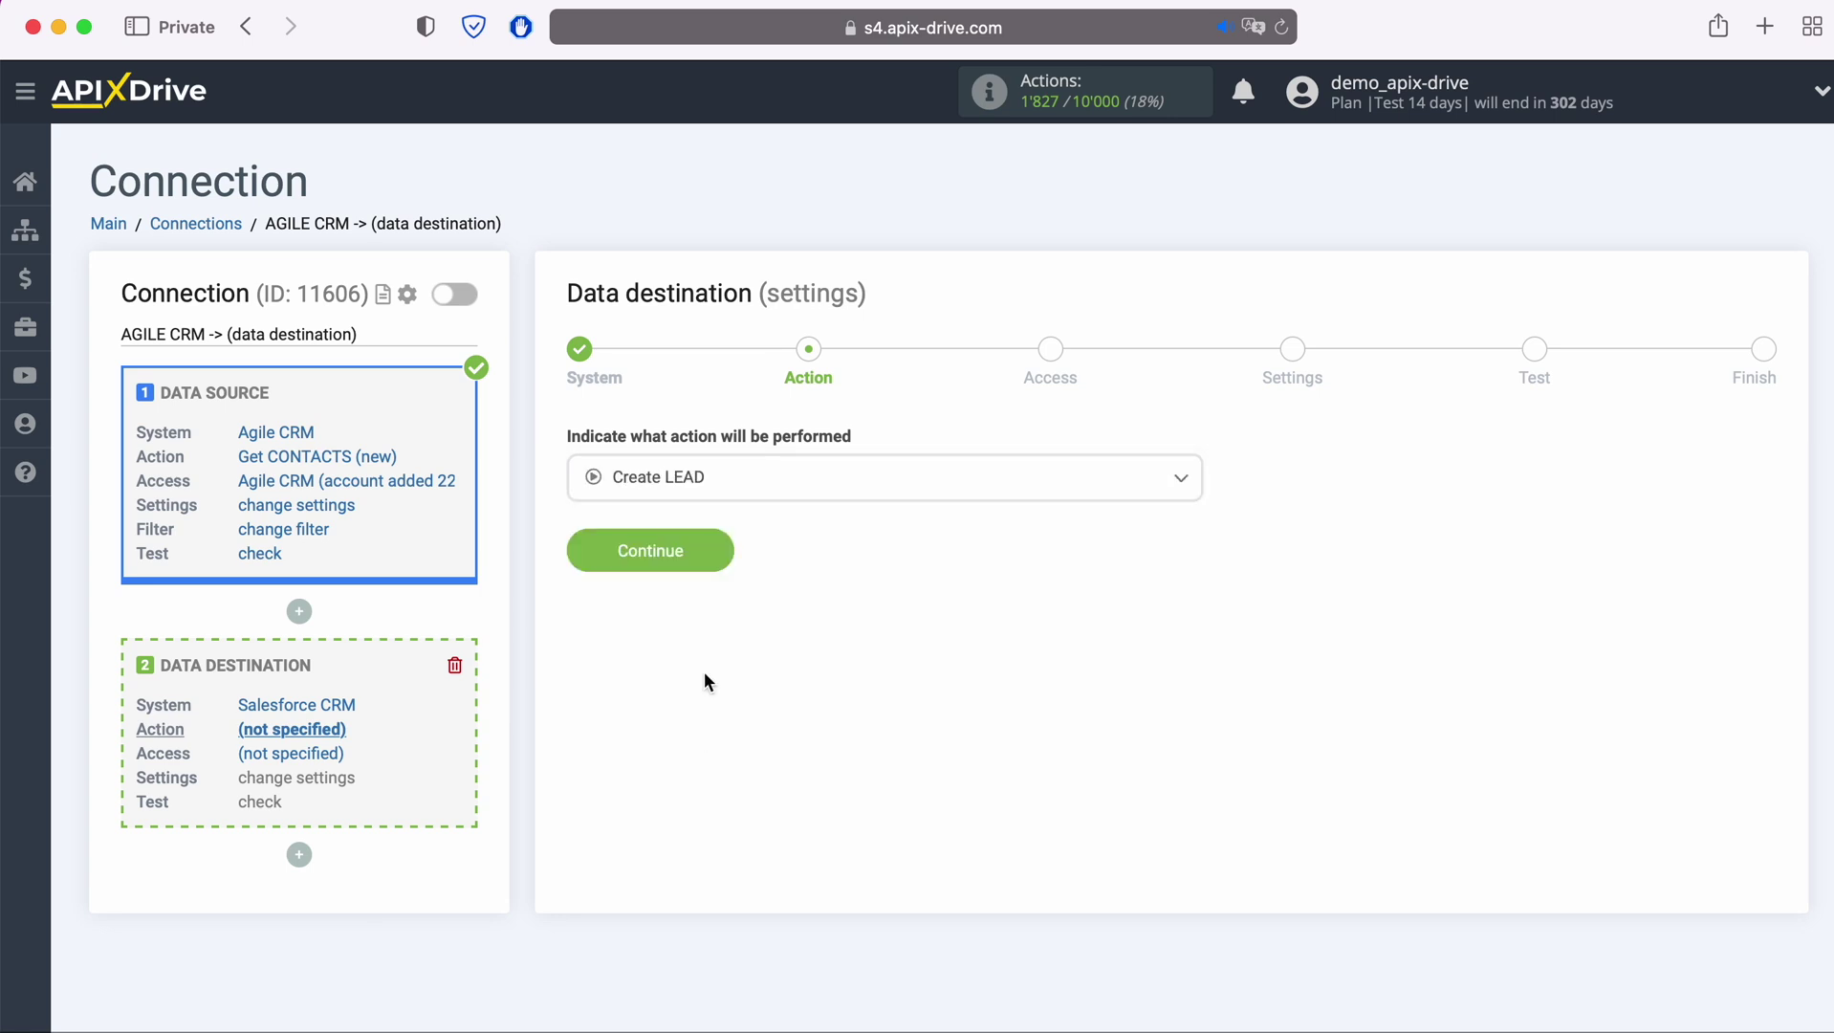
pyautogui.click(725, 547)
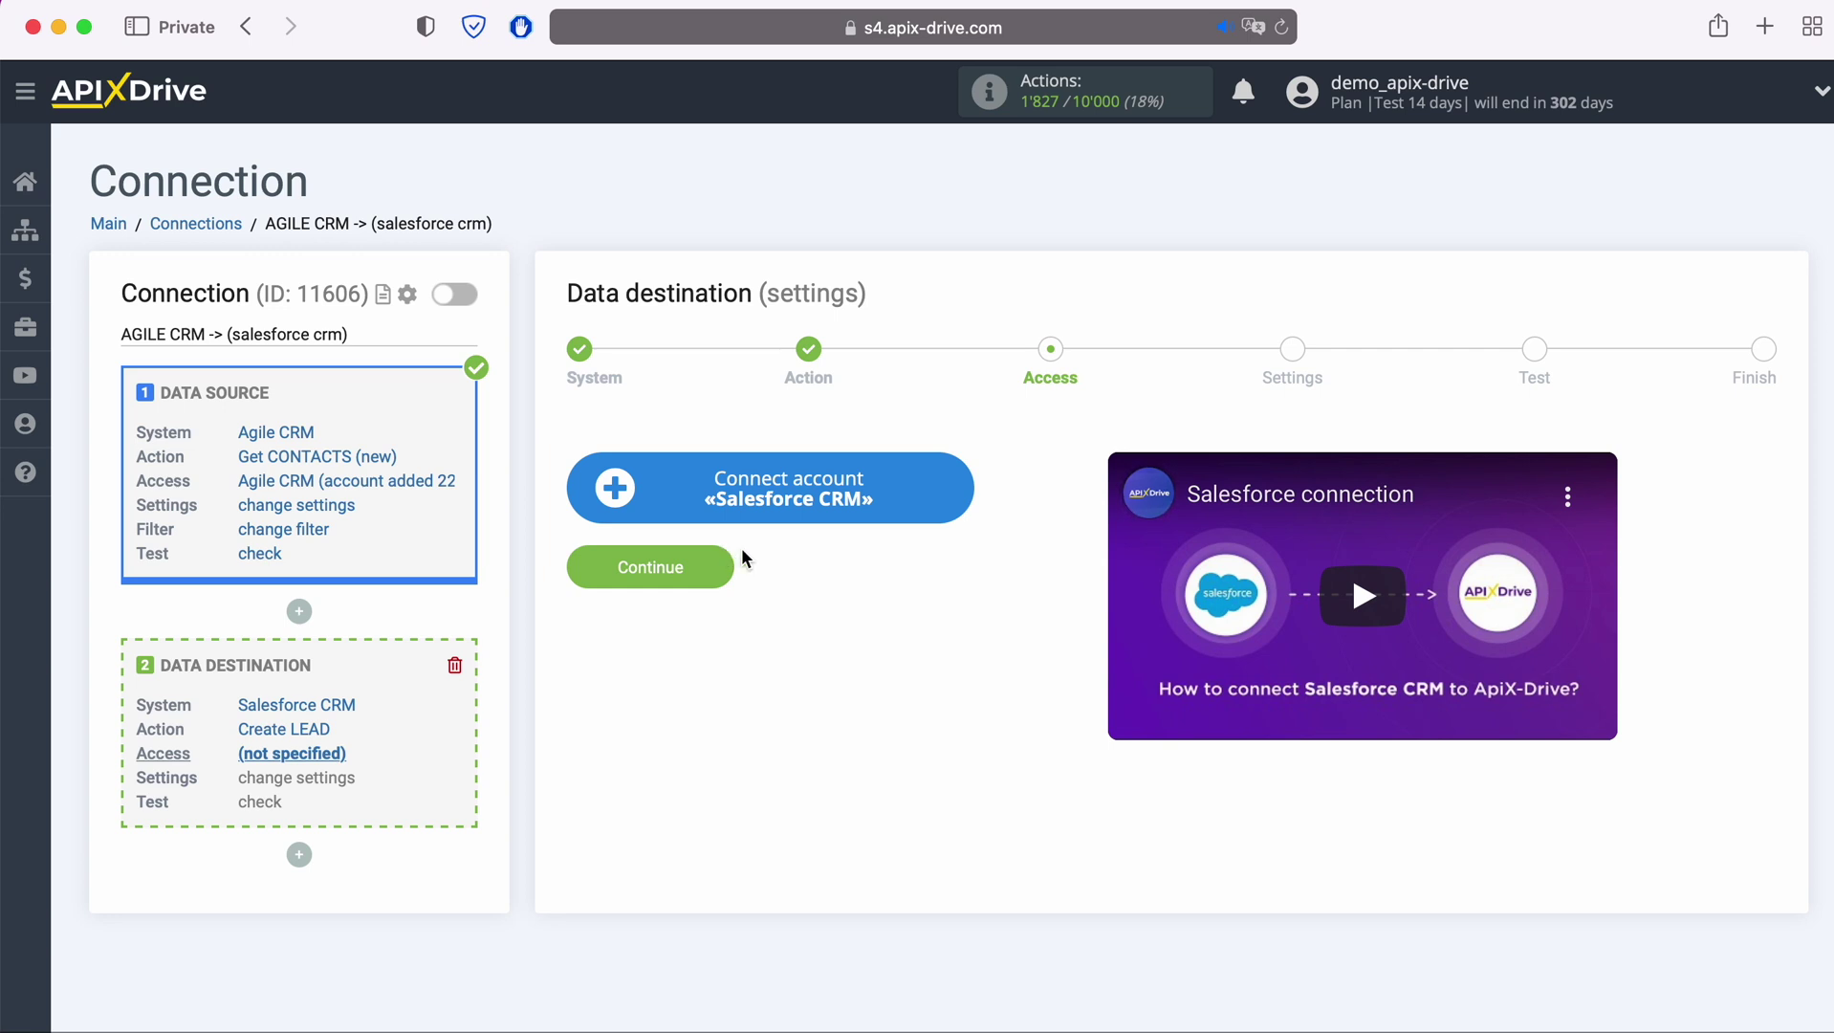
# Step: Log in to Salesforce with the account username and password
pyautogui.click(954, 486)
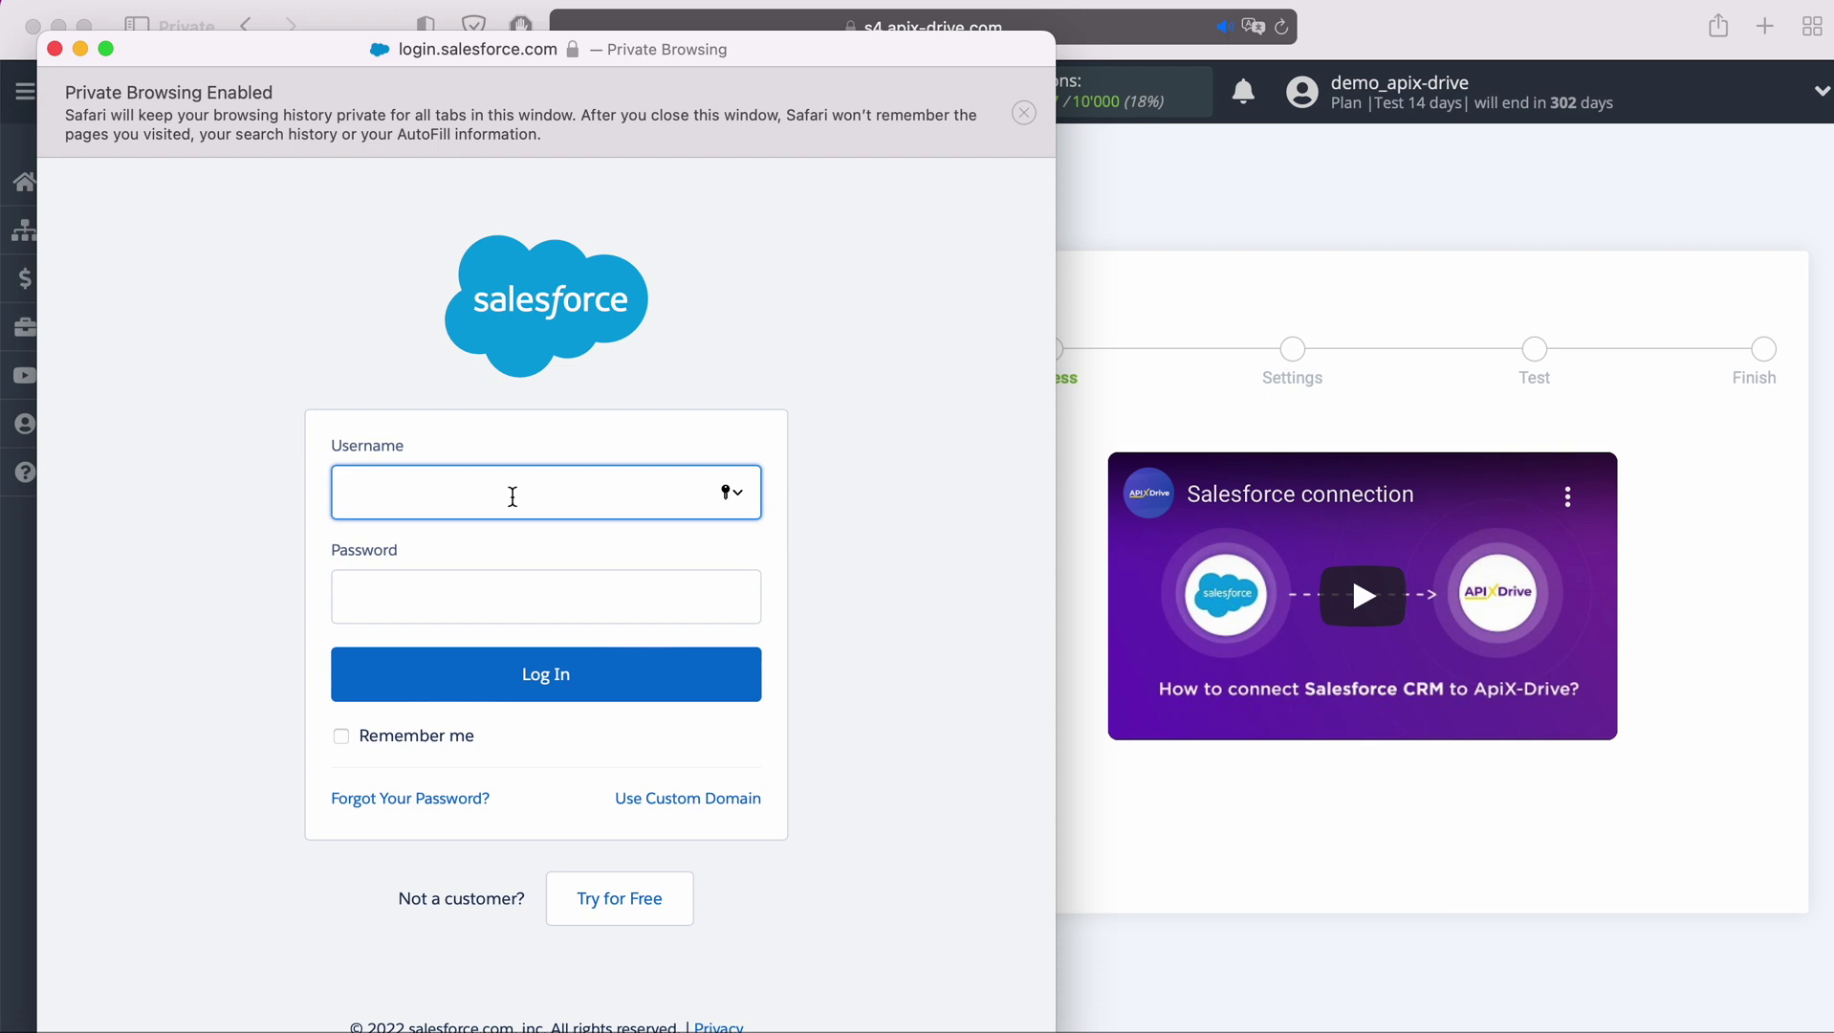
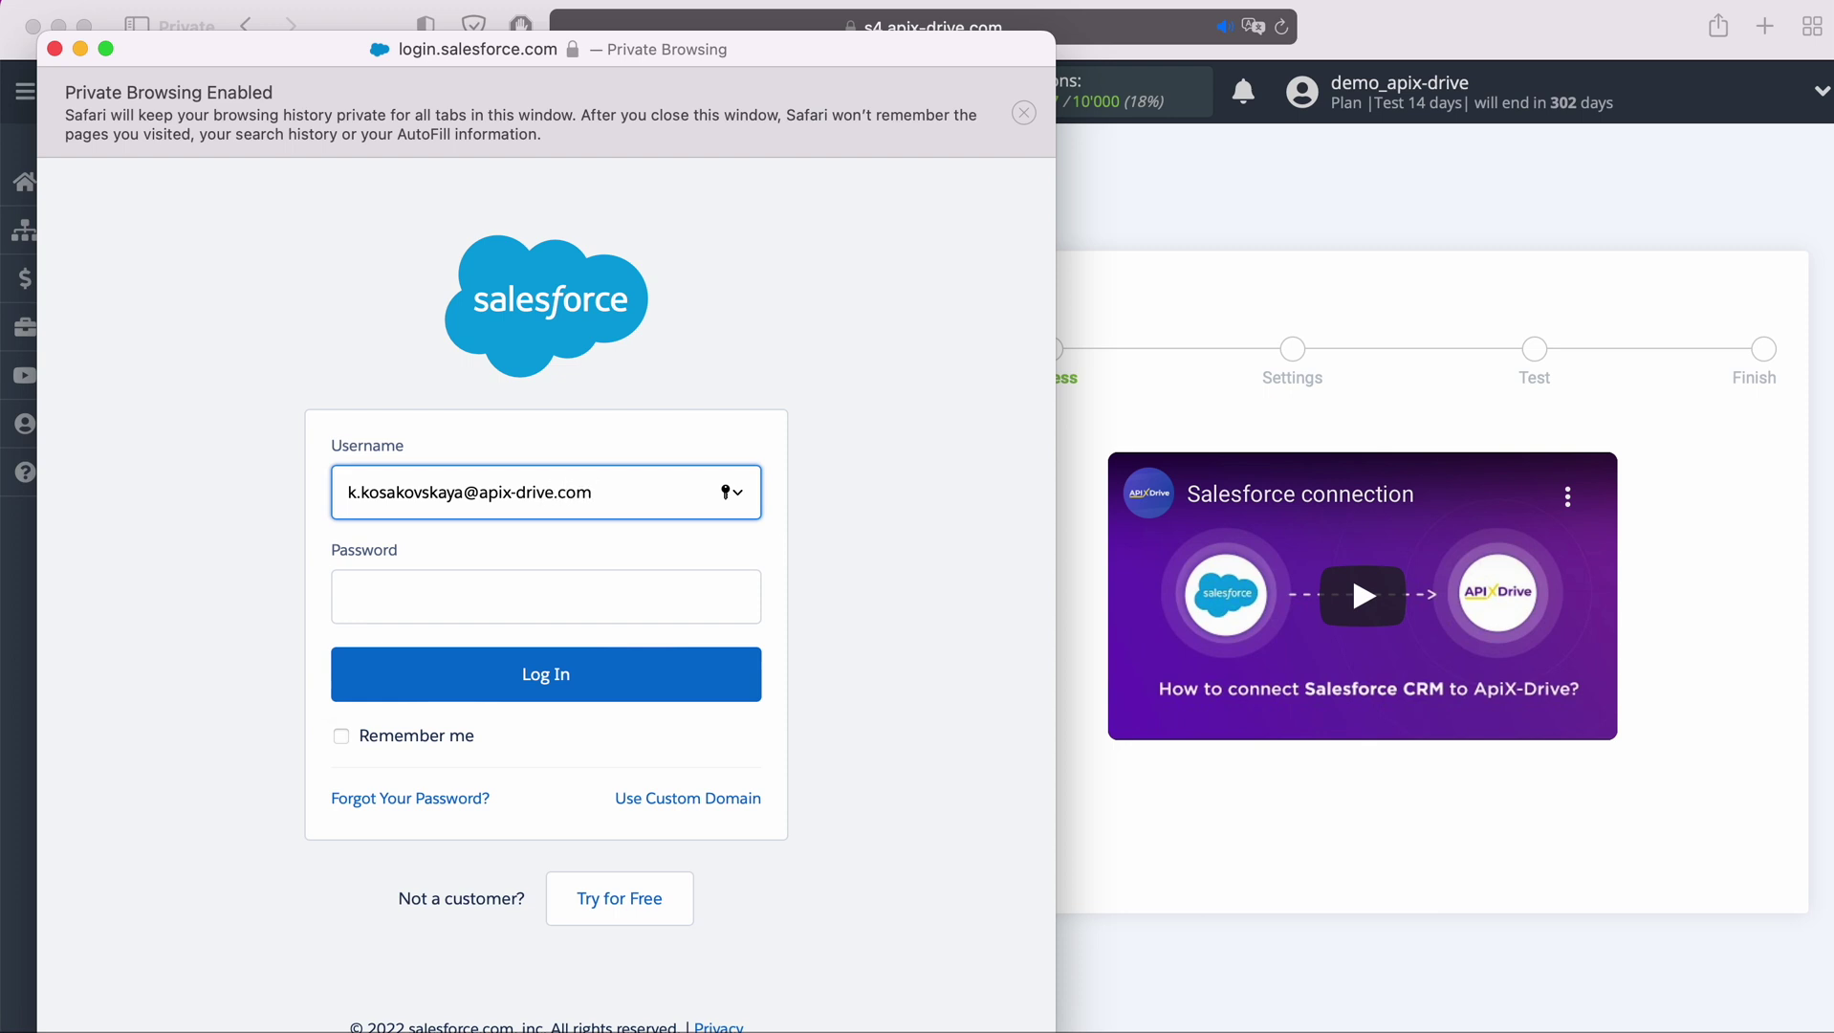
pyautogui.press('Tab')
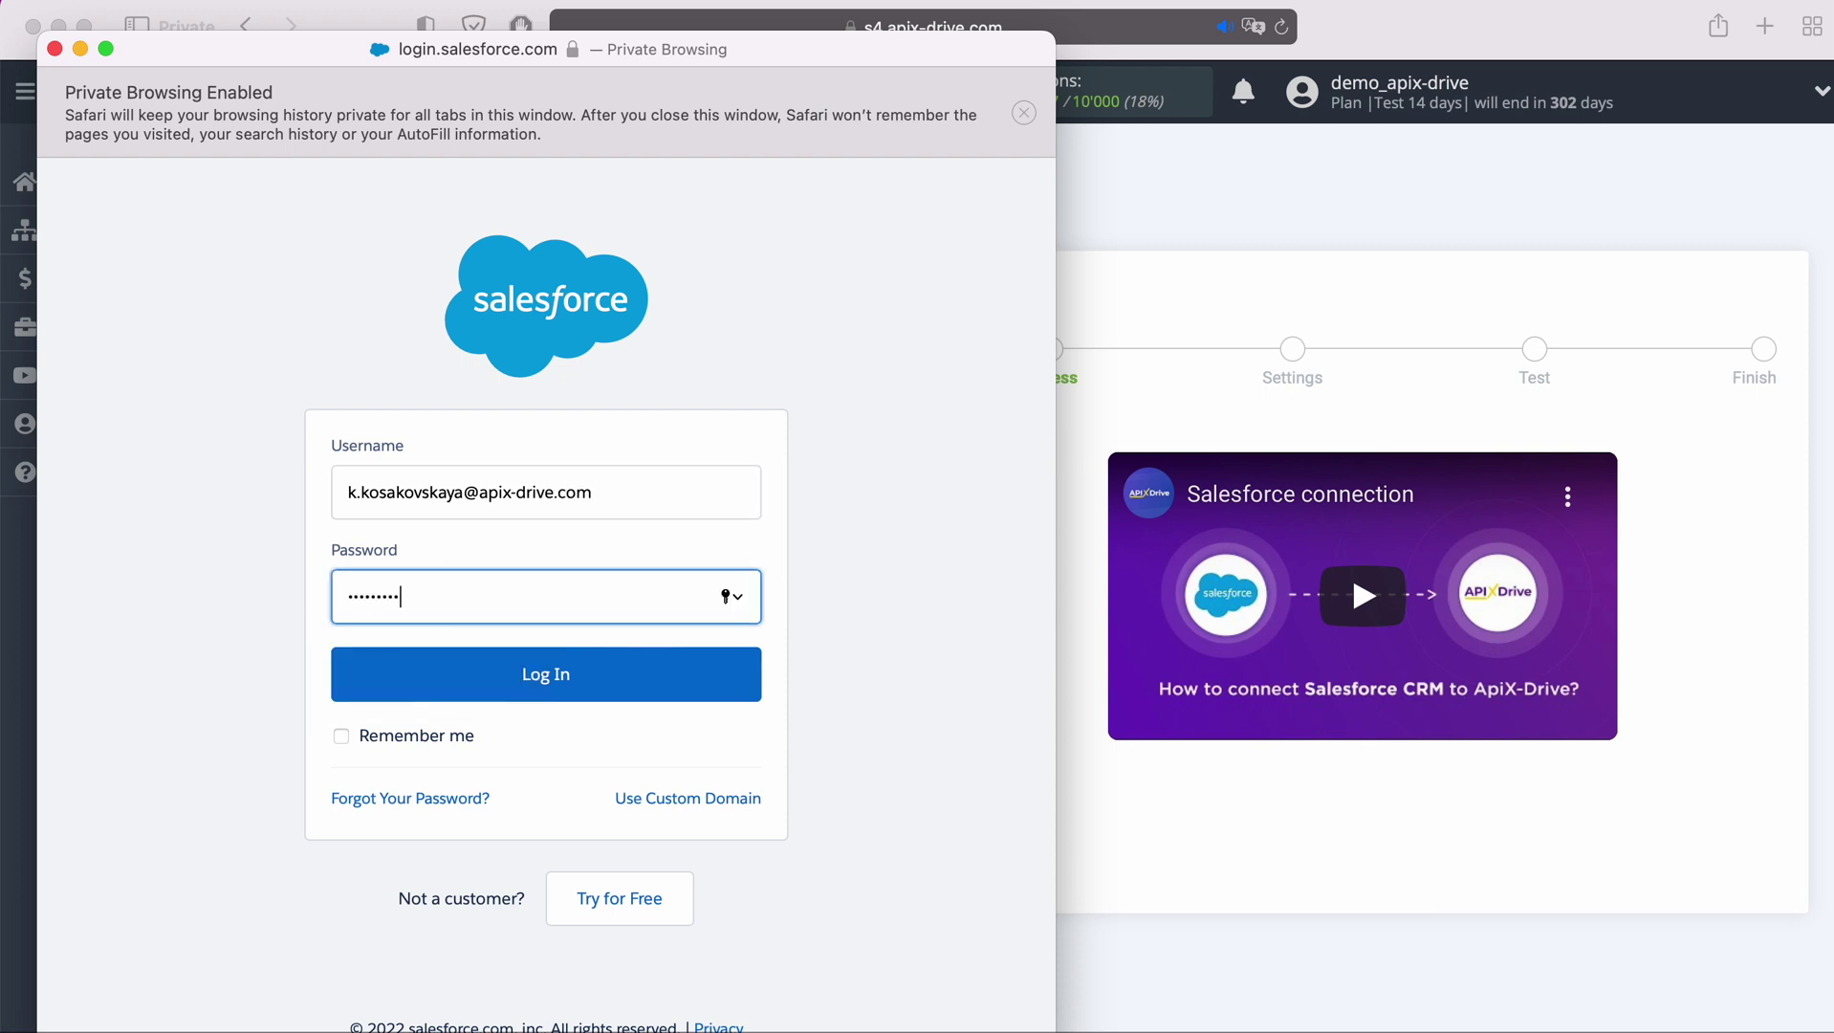
pyautogui.click(592, 679)
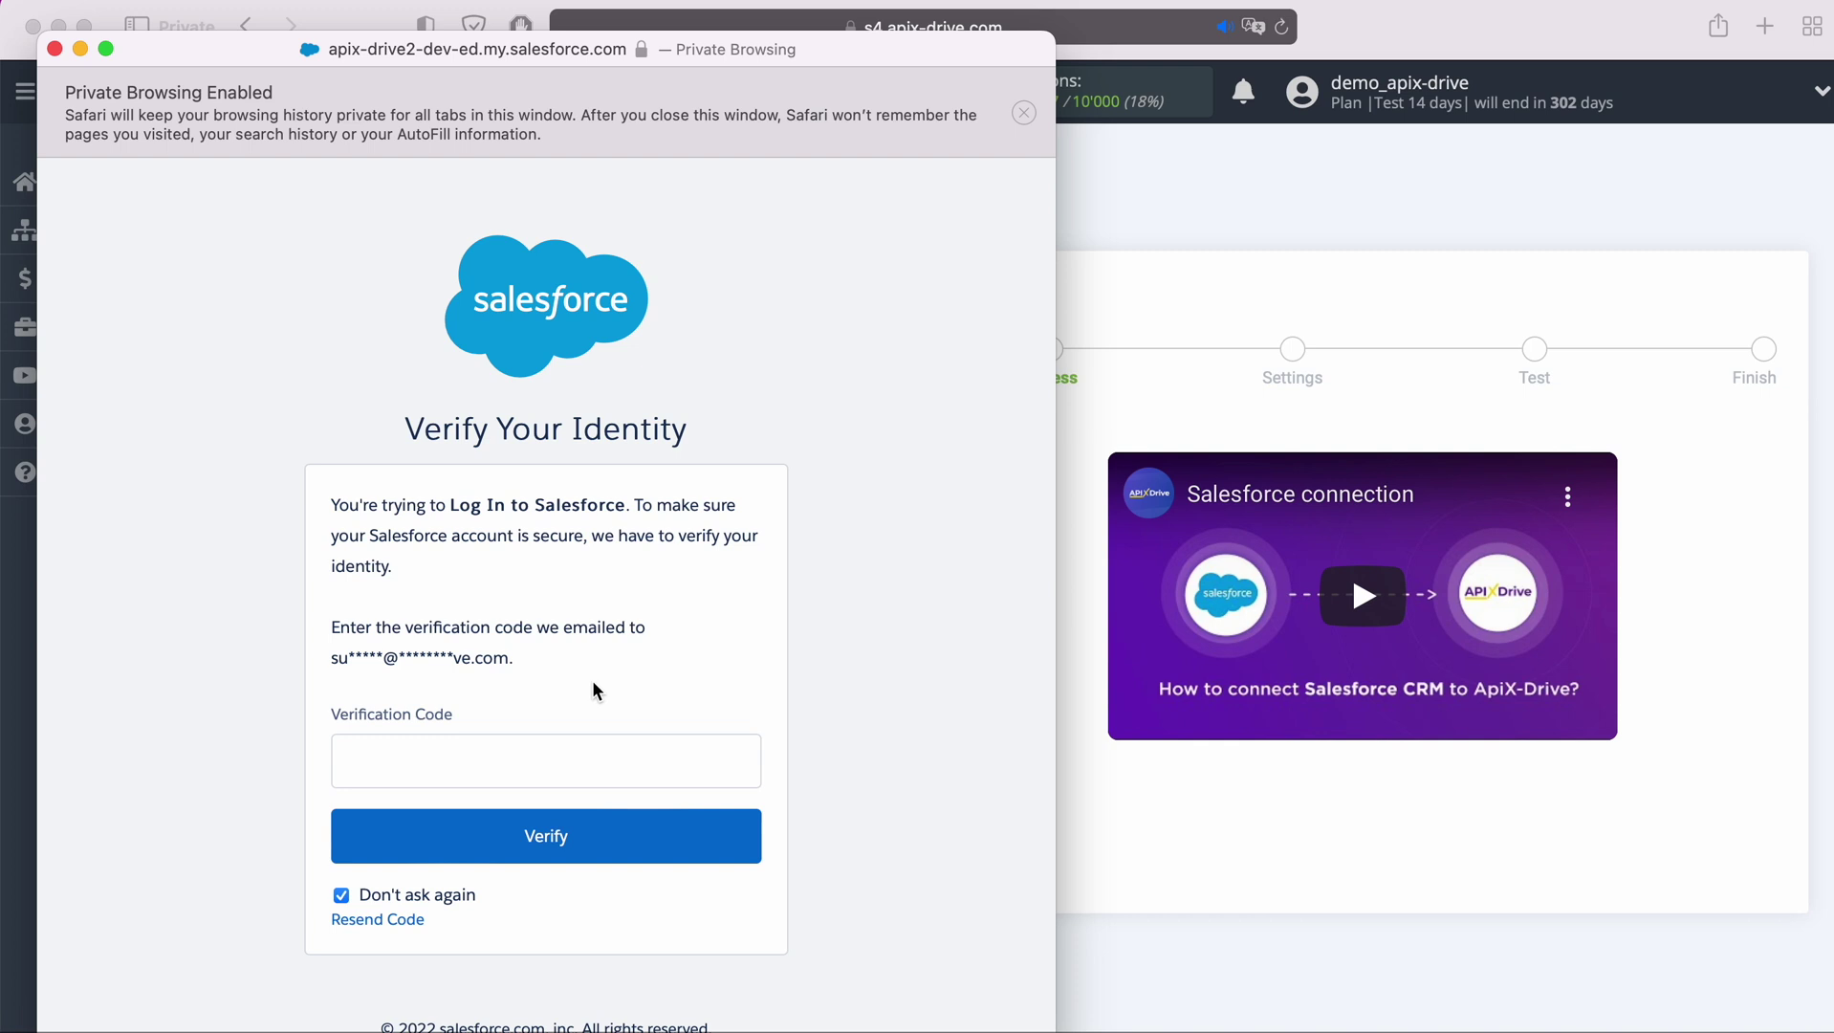
# Step: Enter the emailed verification code to confirm the Salesforce sign-in
pyautogui.click(499, 752)
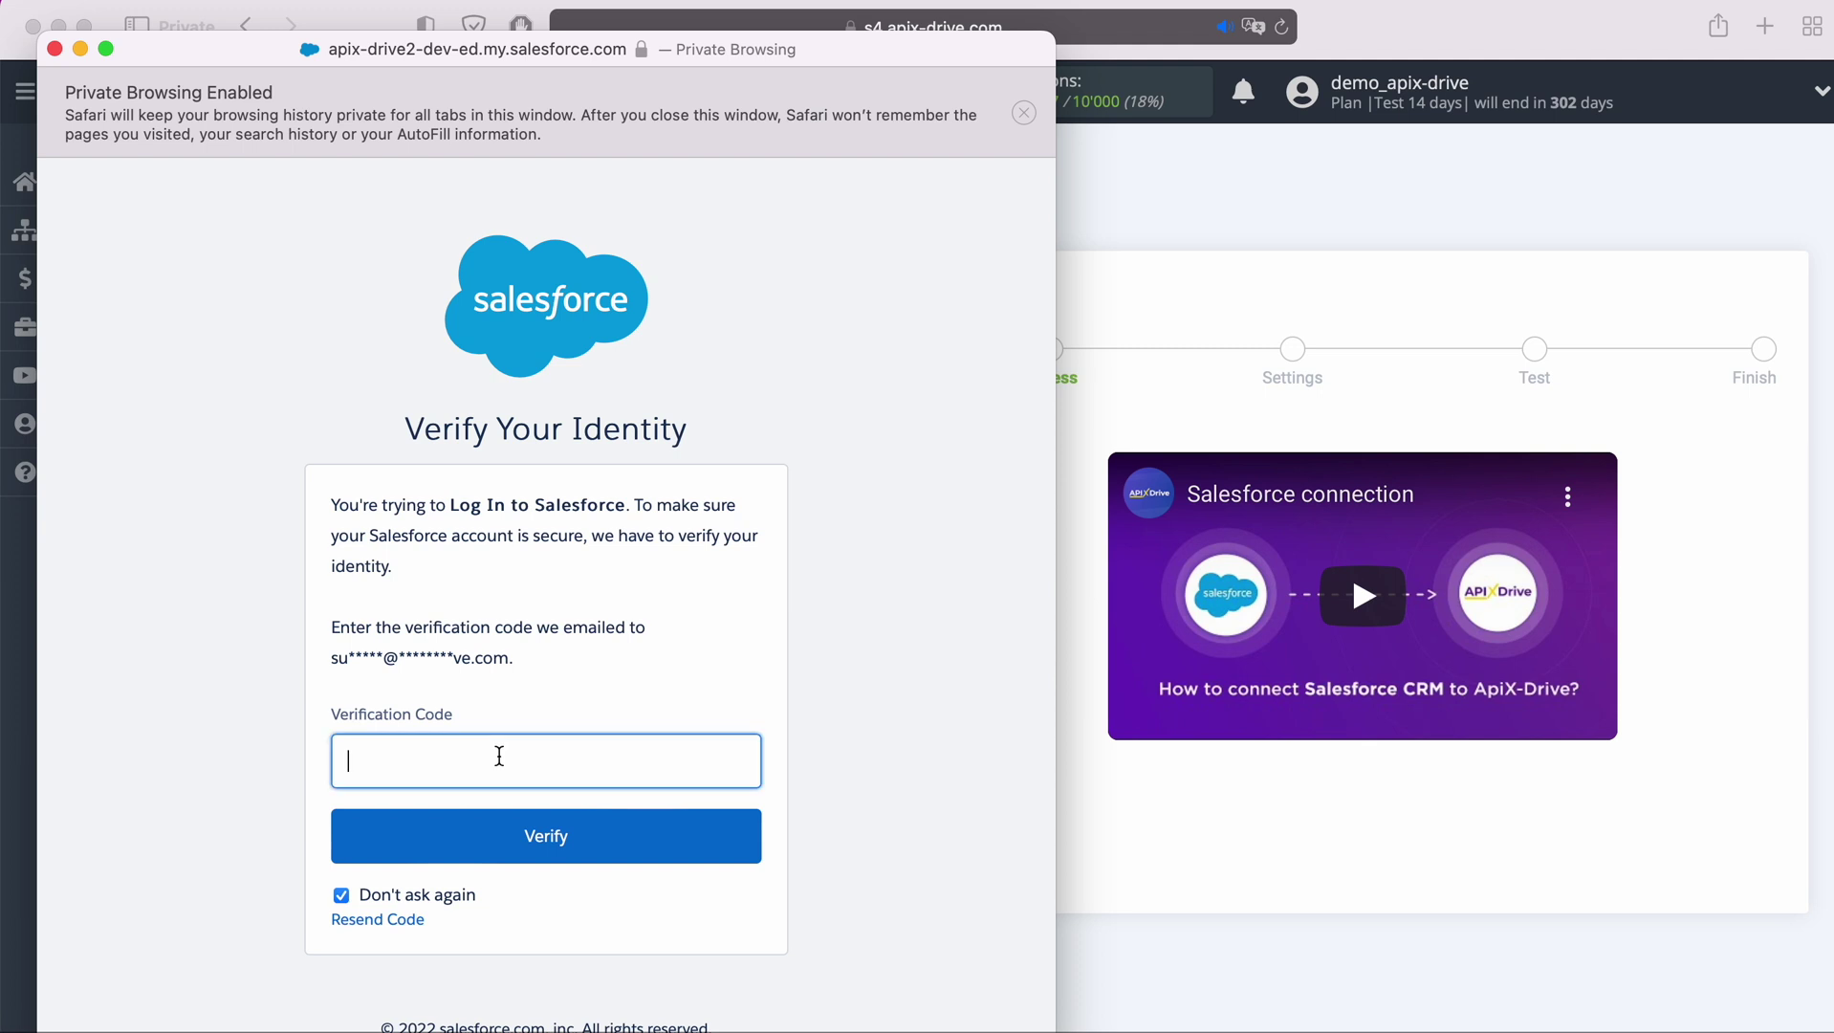
pyautogui.click(521, 847)
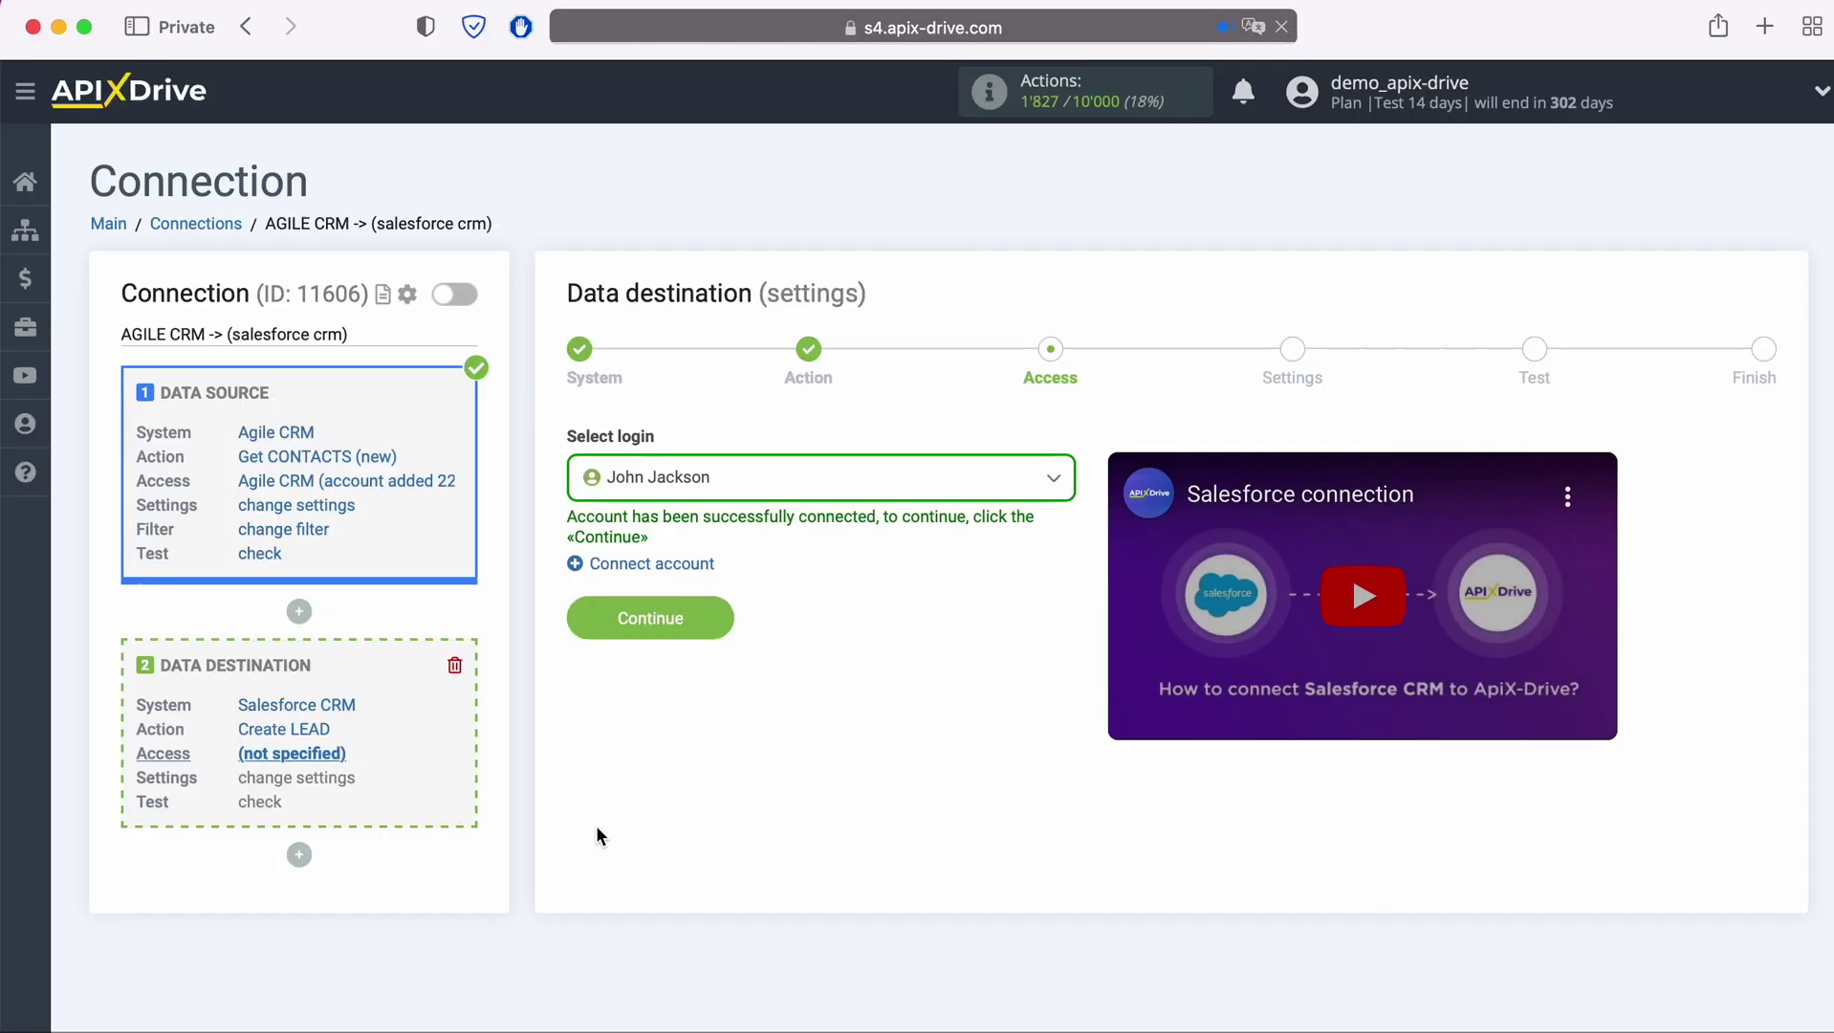
# Step: Select the connected Salesforce account as the login and continue to lead settings
pyautogui.click(838, 481)
pyautogui.click(714, 637)
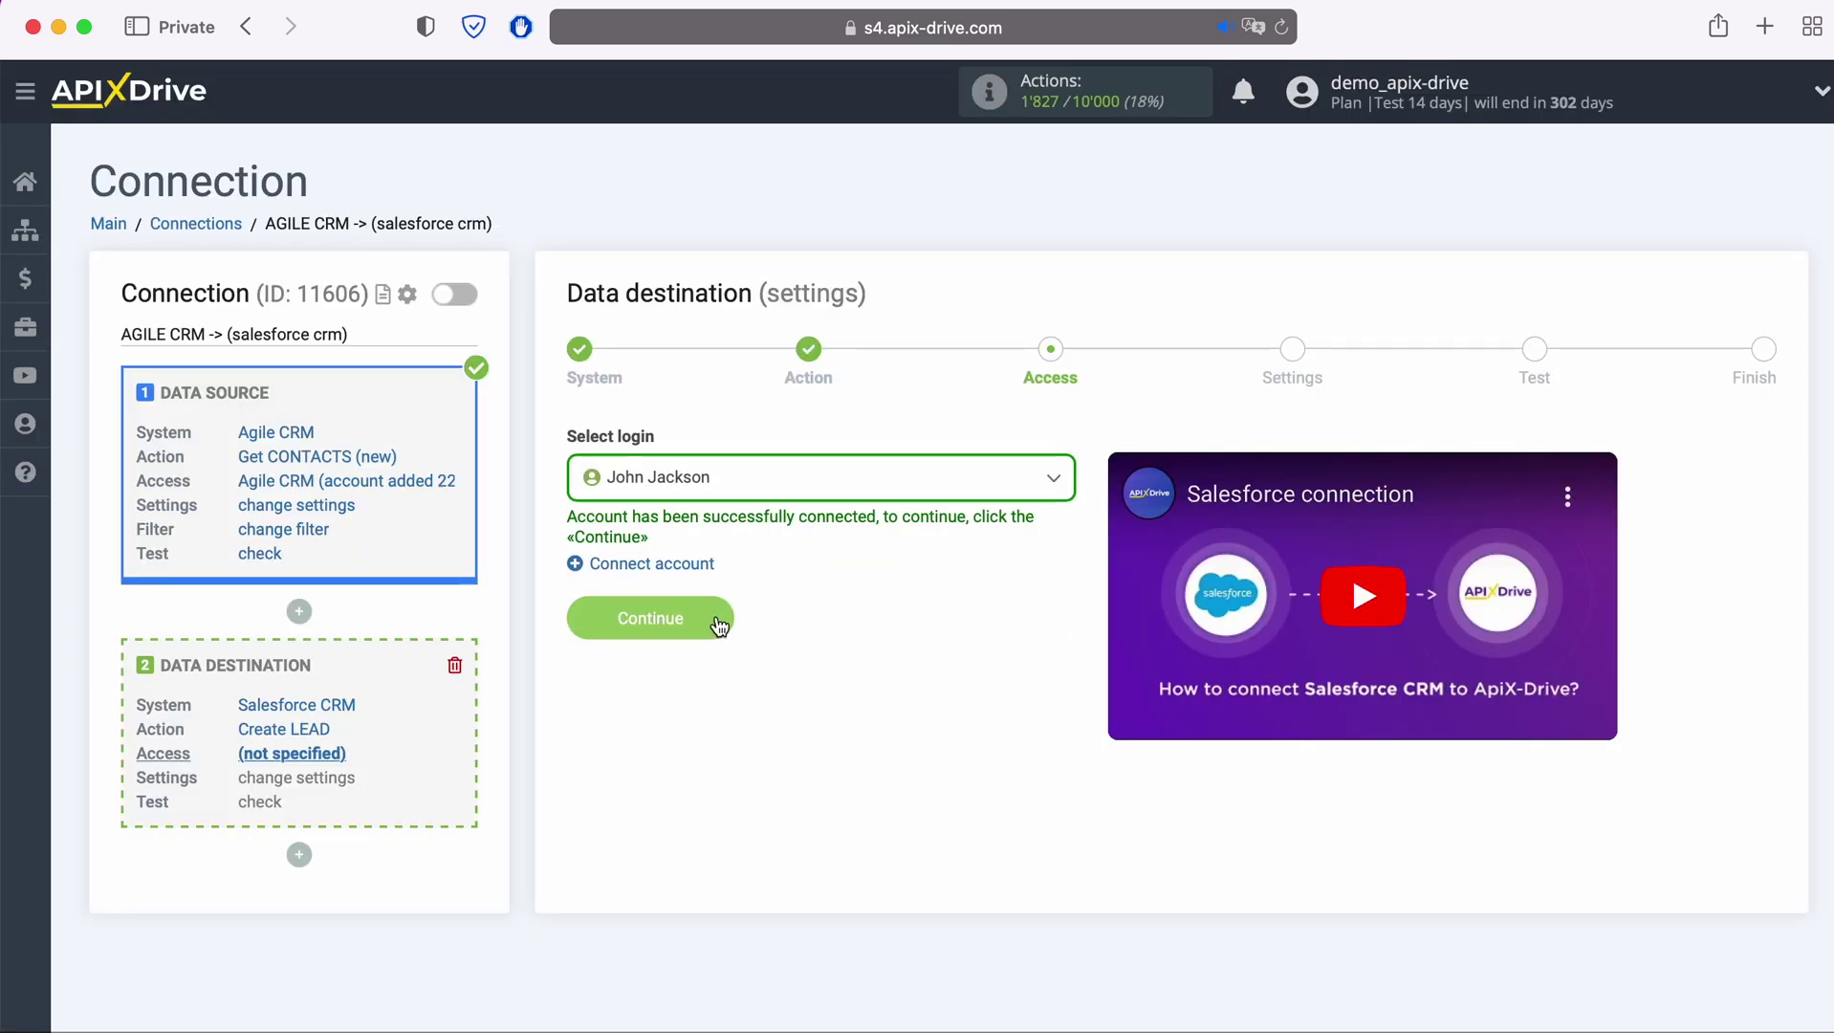
pyautogui.click(714, 622)
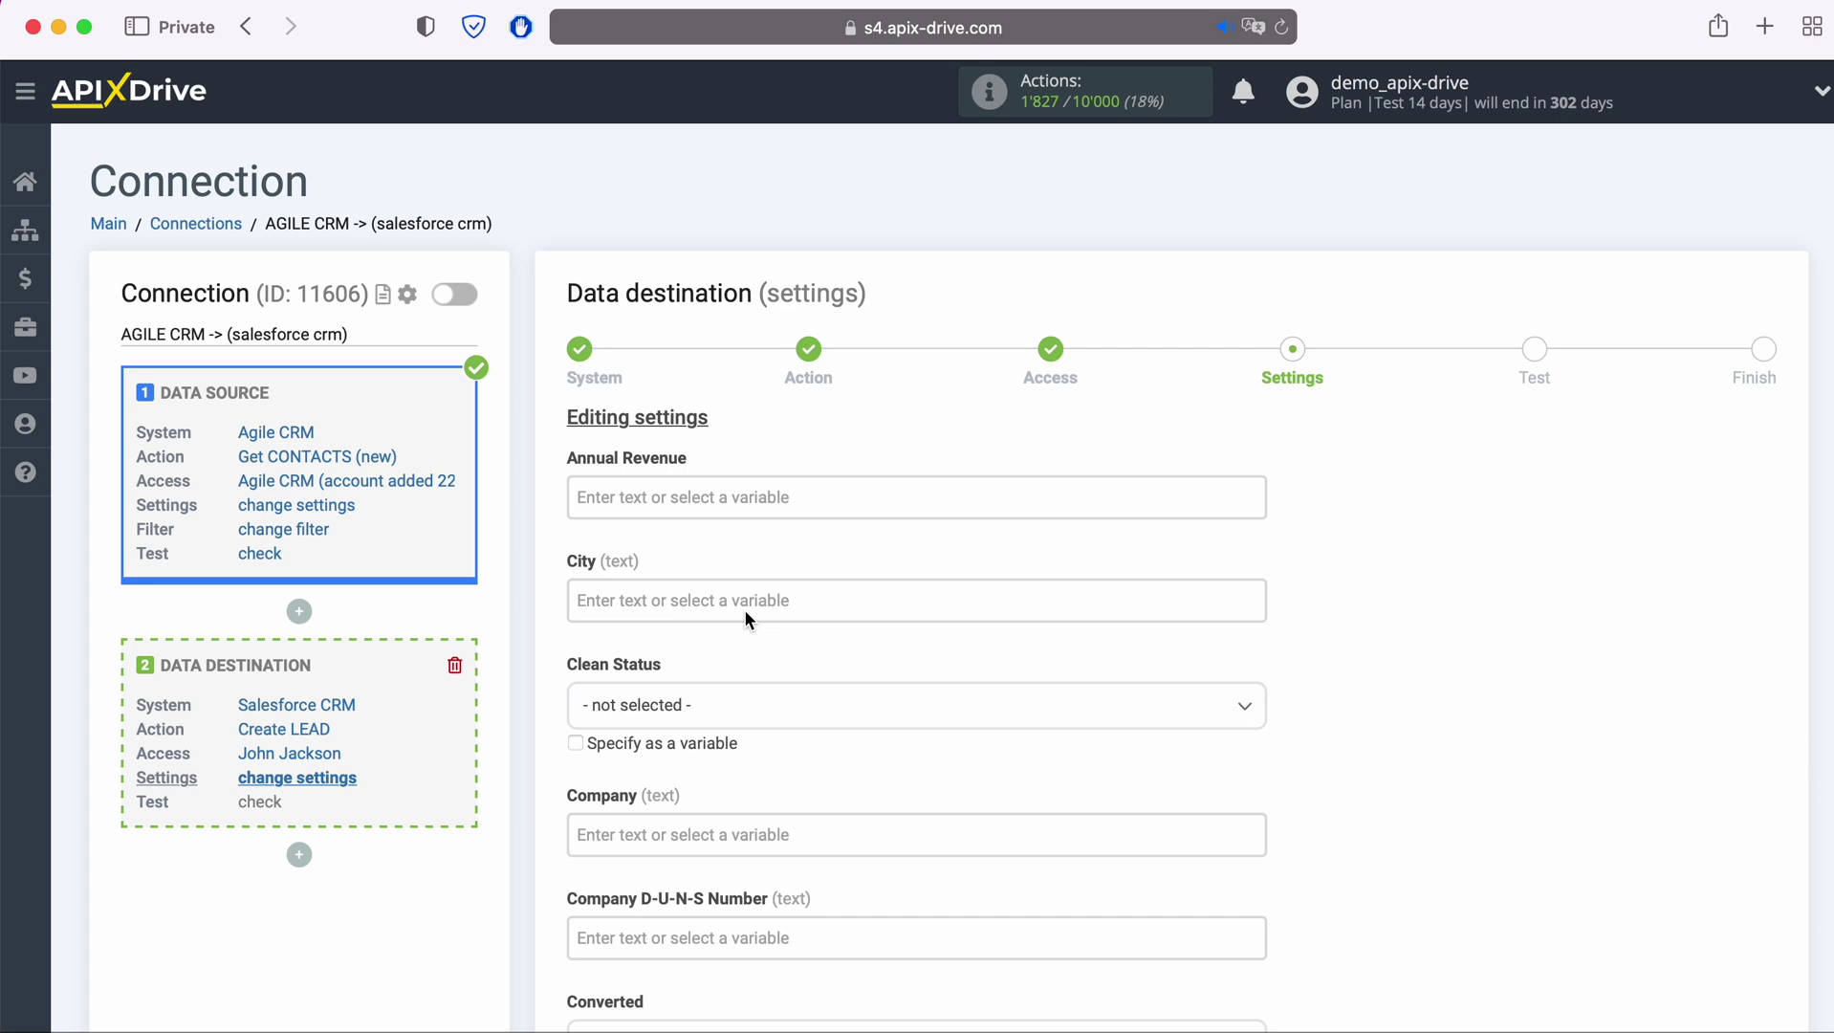
# Step: Map the lead's Company field to the Agile CRM First name variable
pyautogui.click(678, 837)
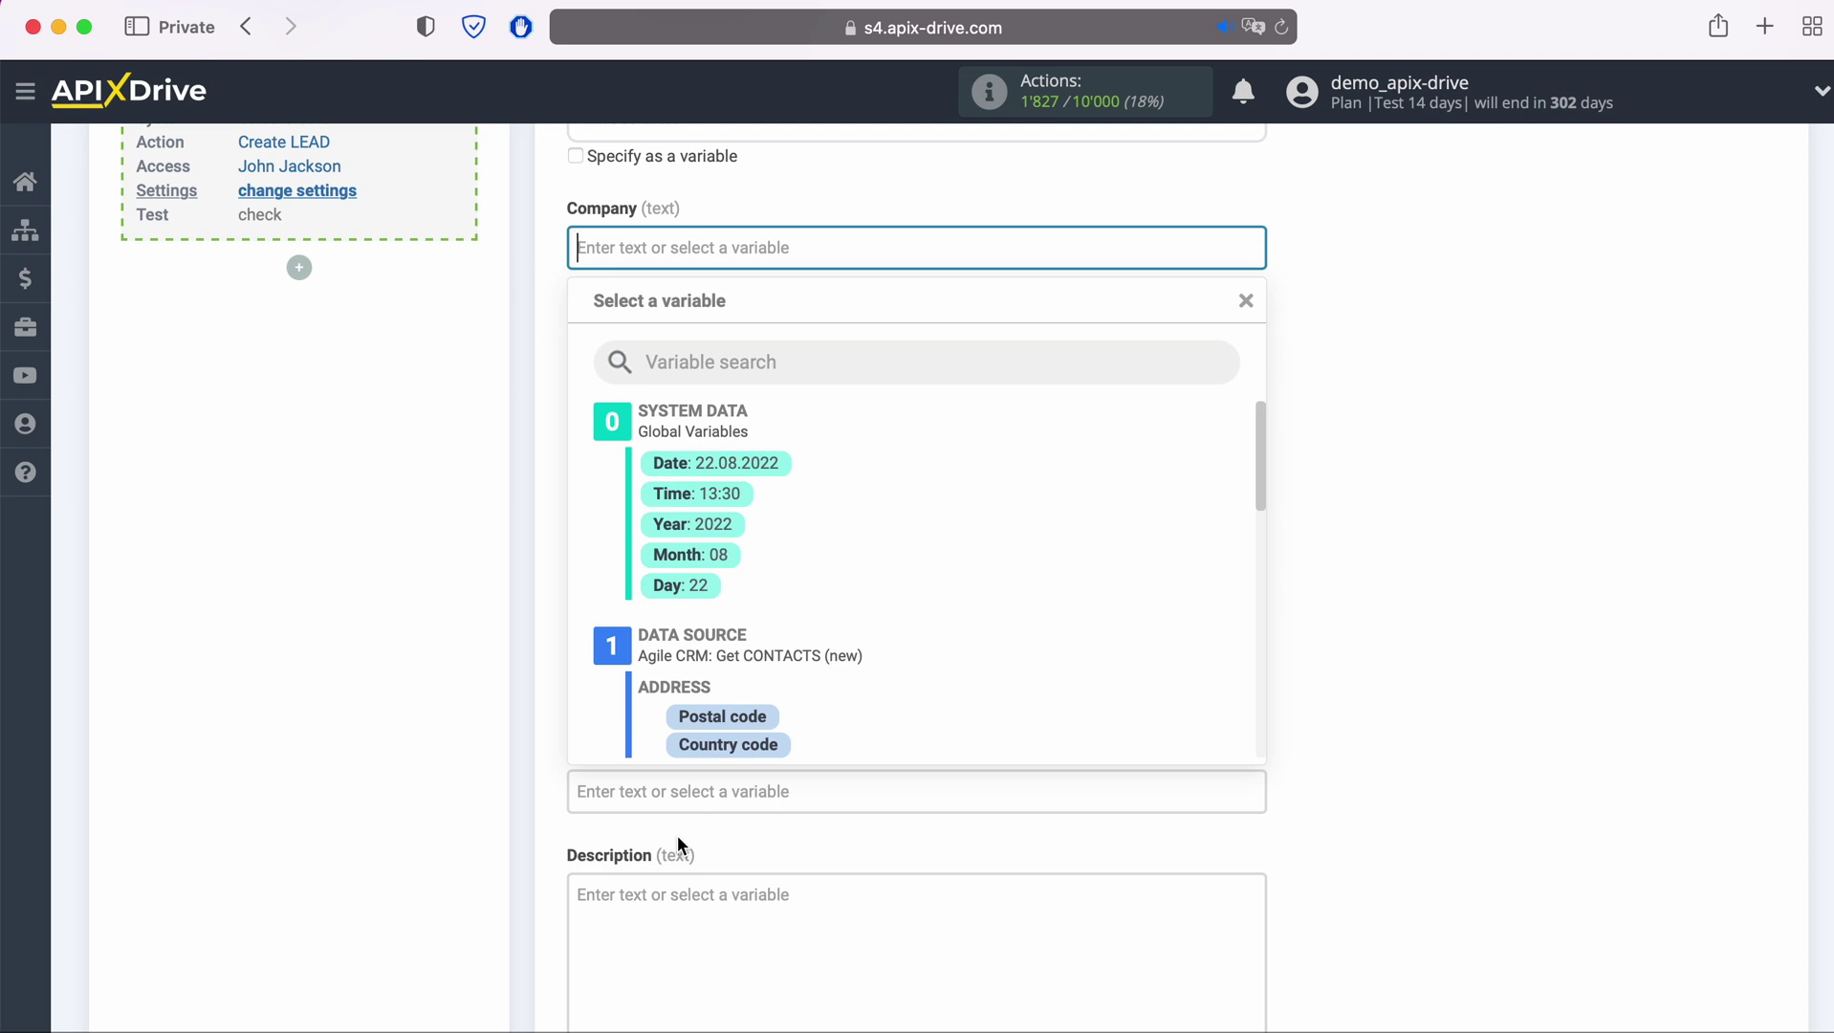
pyautogui.scroll(-5, 1129, 536)
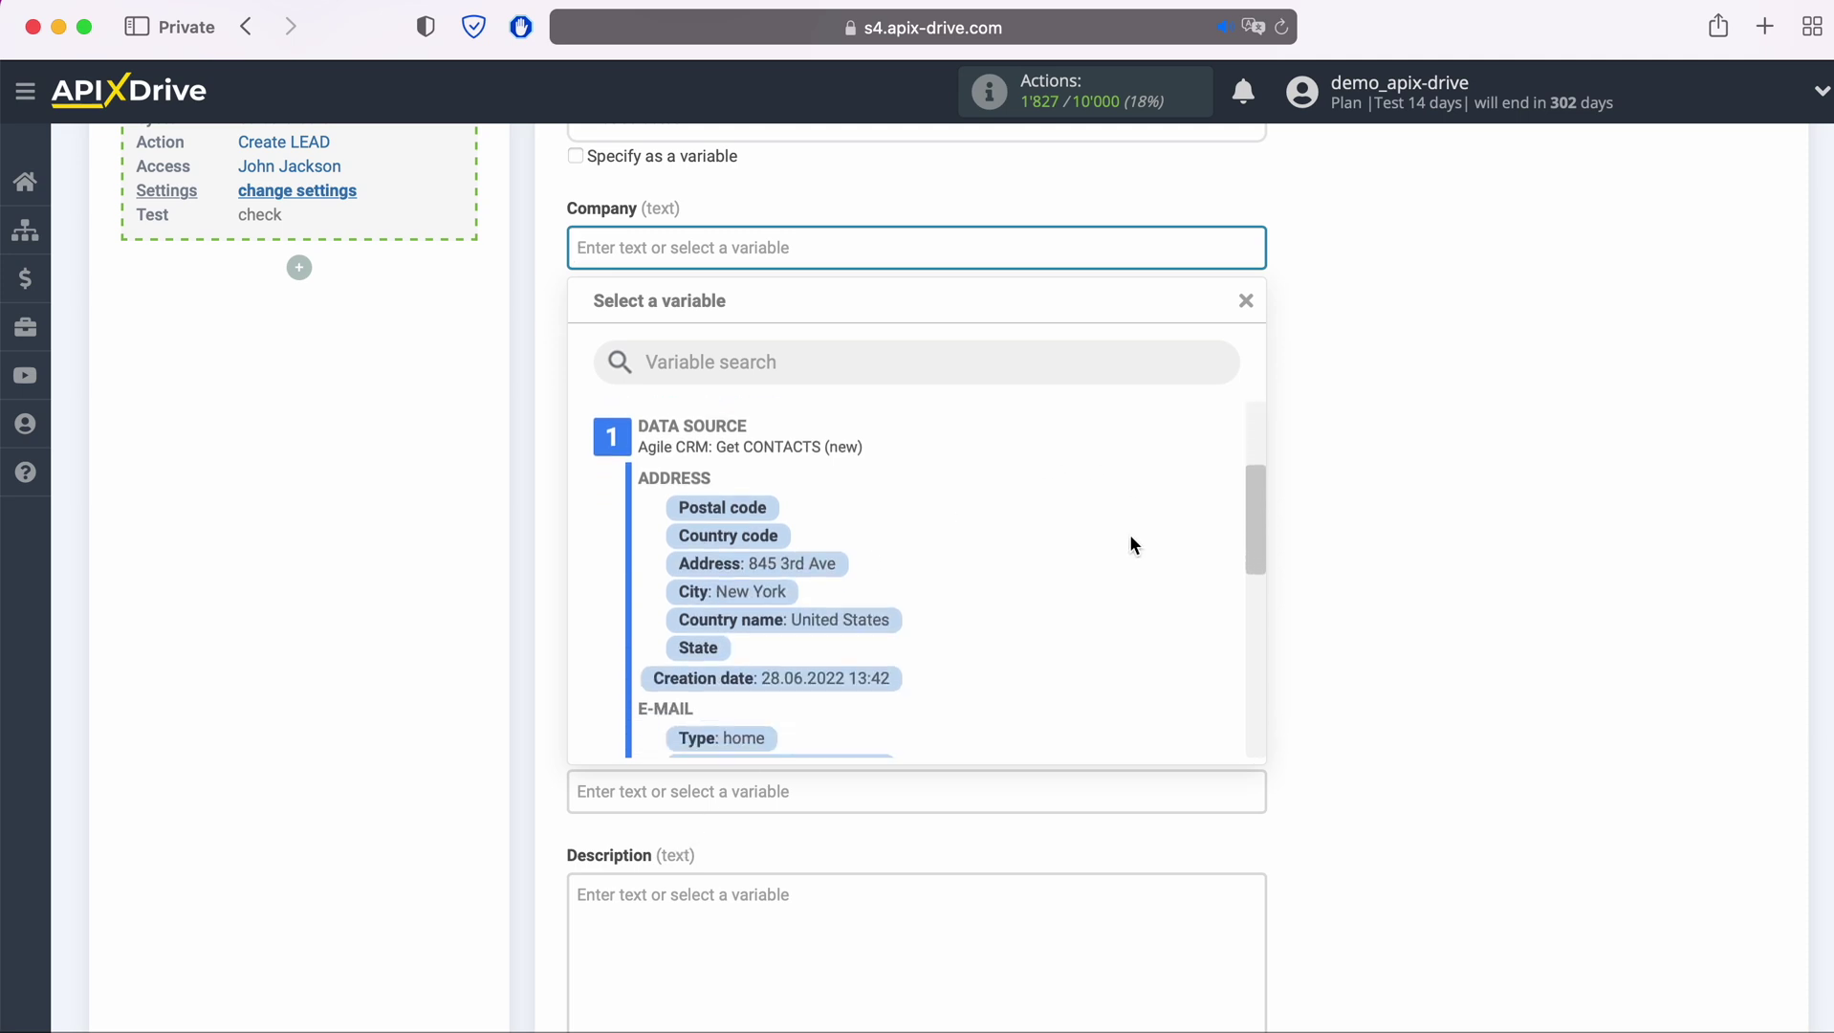
pyautogui.scroll(-1, 1131, 543)
pyautogui.scroll(-2, 1131, 538)
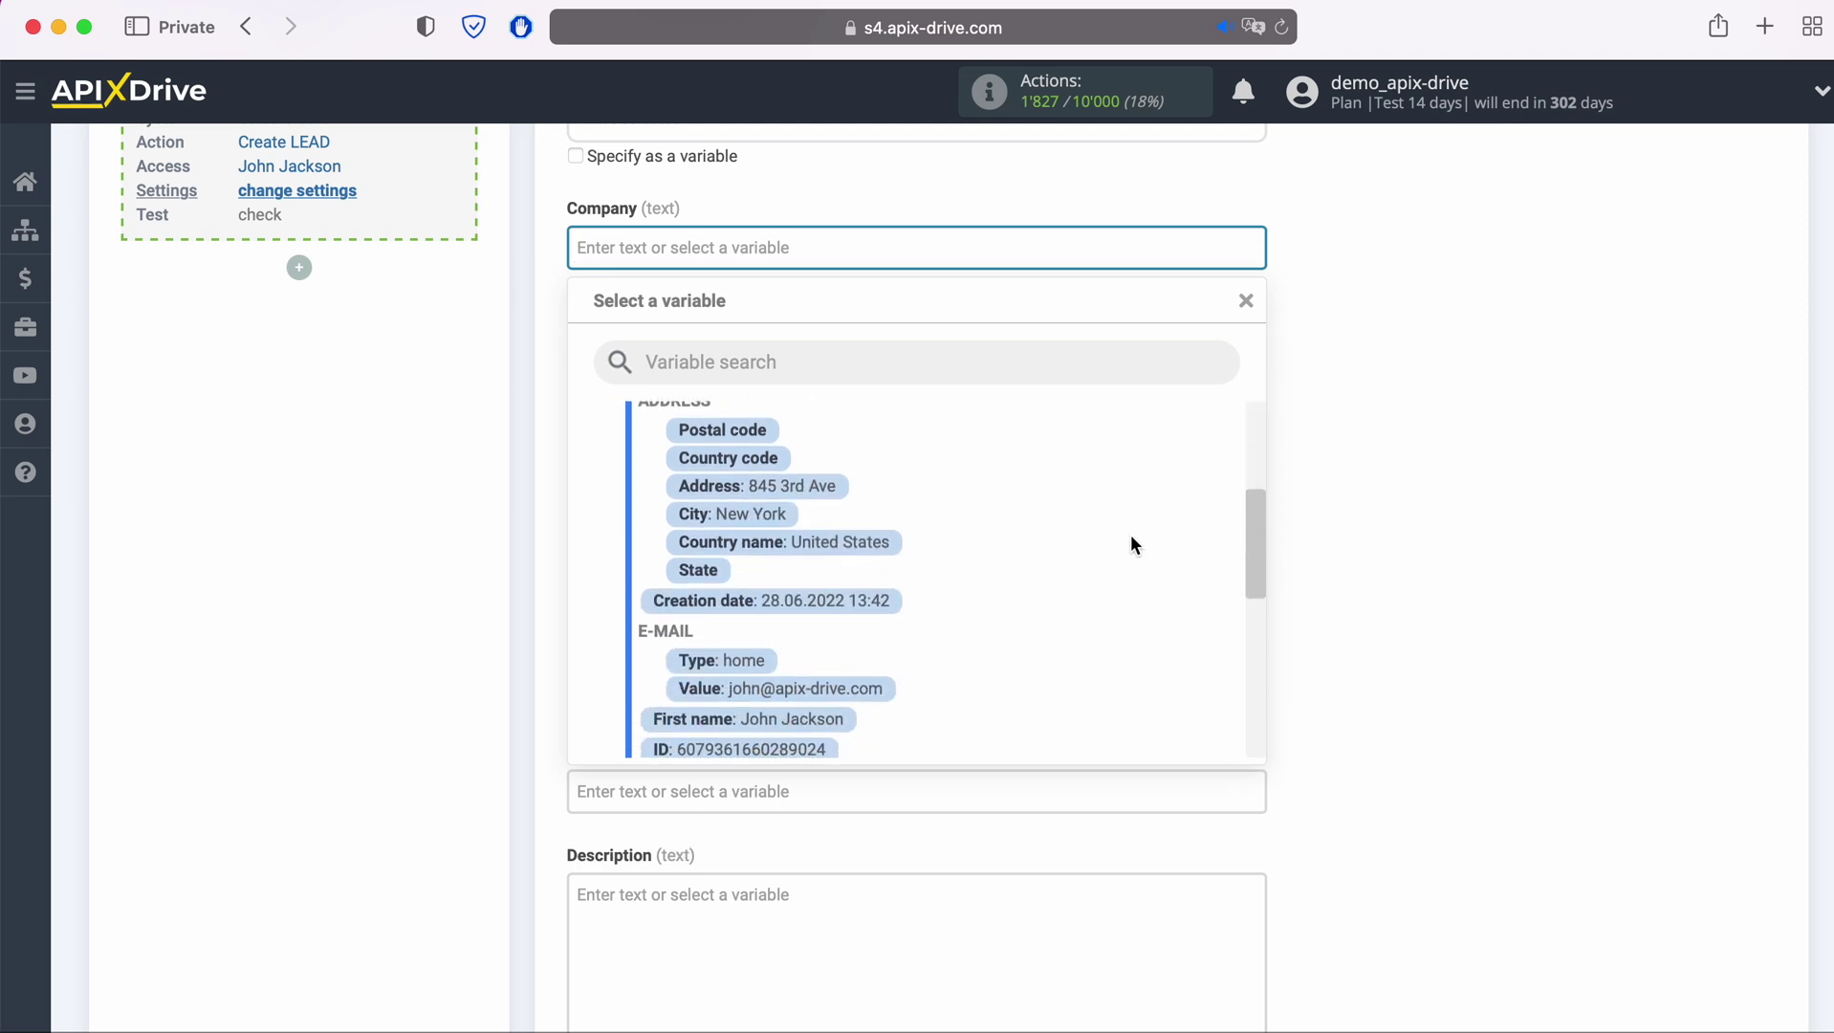
pyautogui.click(802, 701)
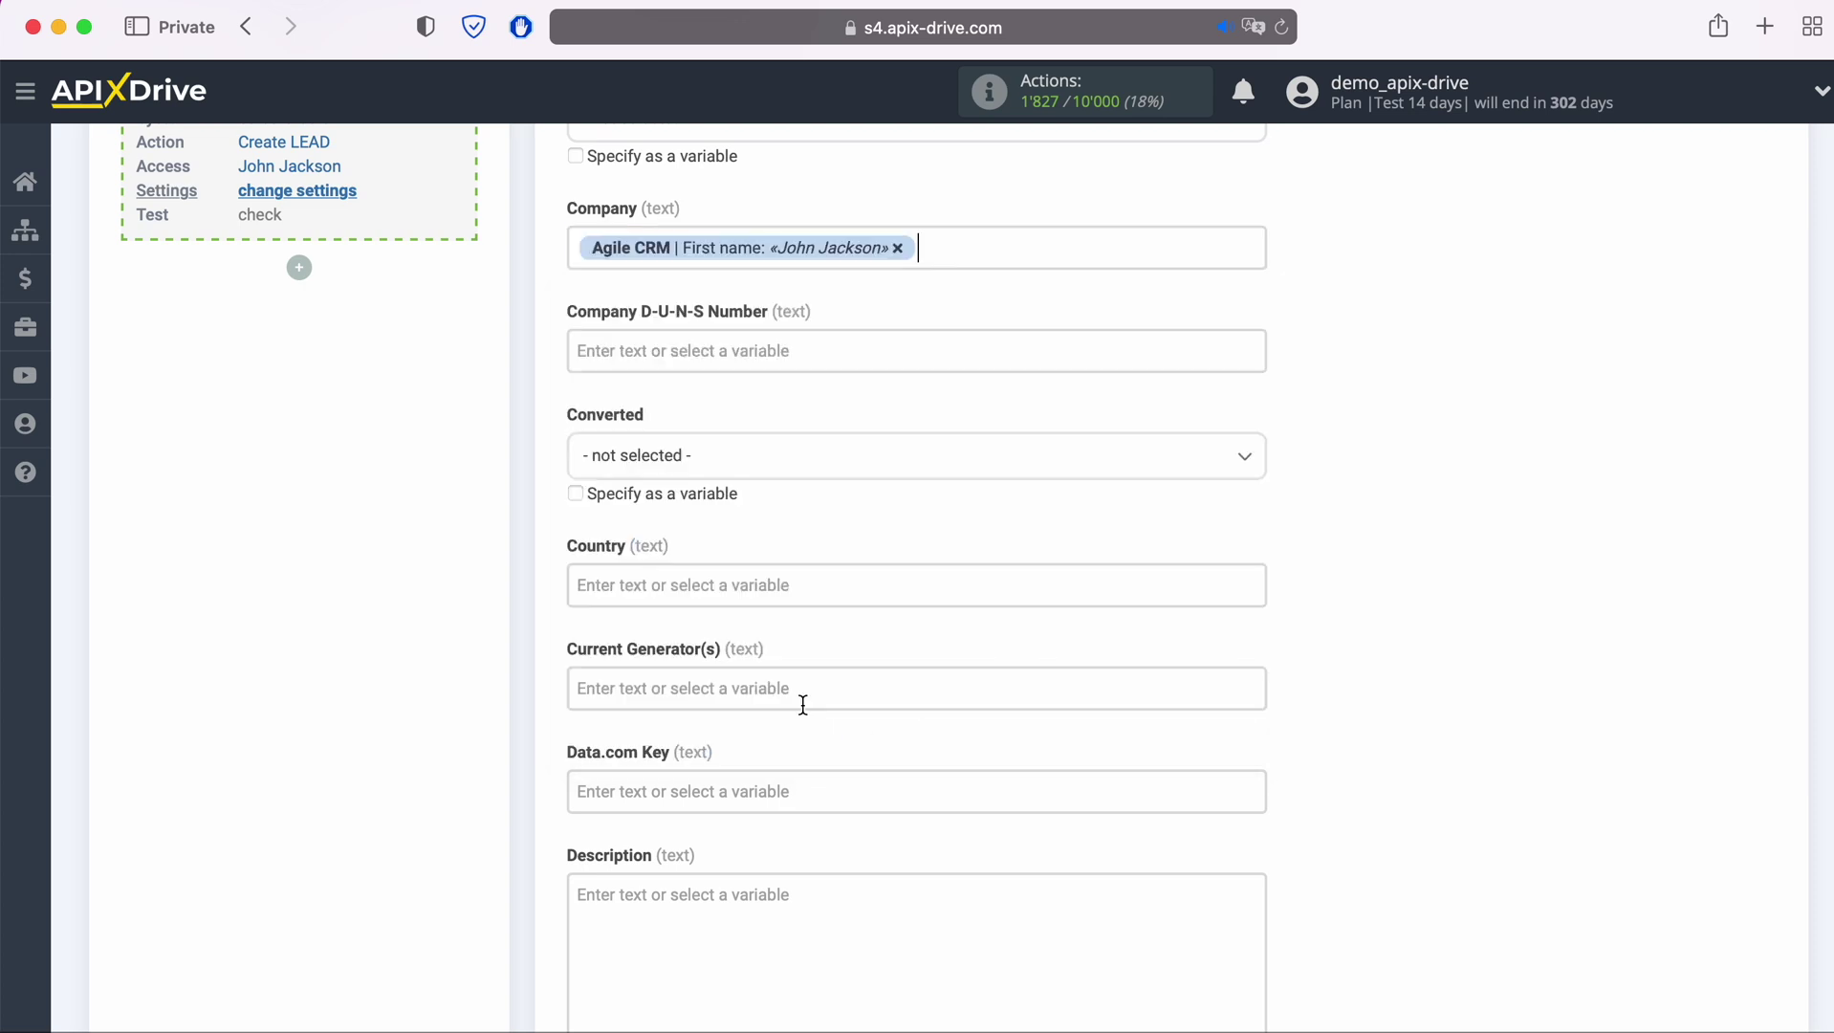
# Step: Set the lead's Clean Status to In Sync
pyautogui.scroll(3, 802, 704)
pyautogui.click(687, 330)
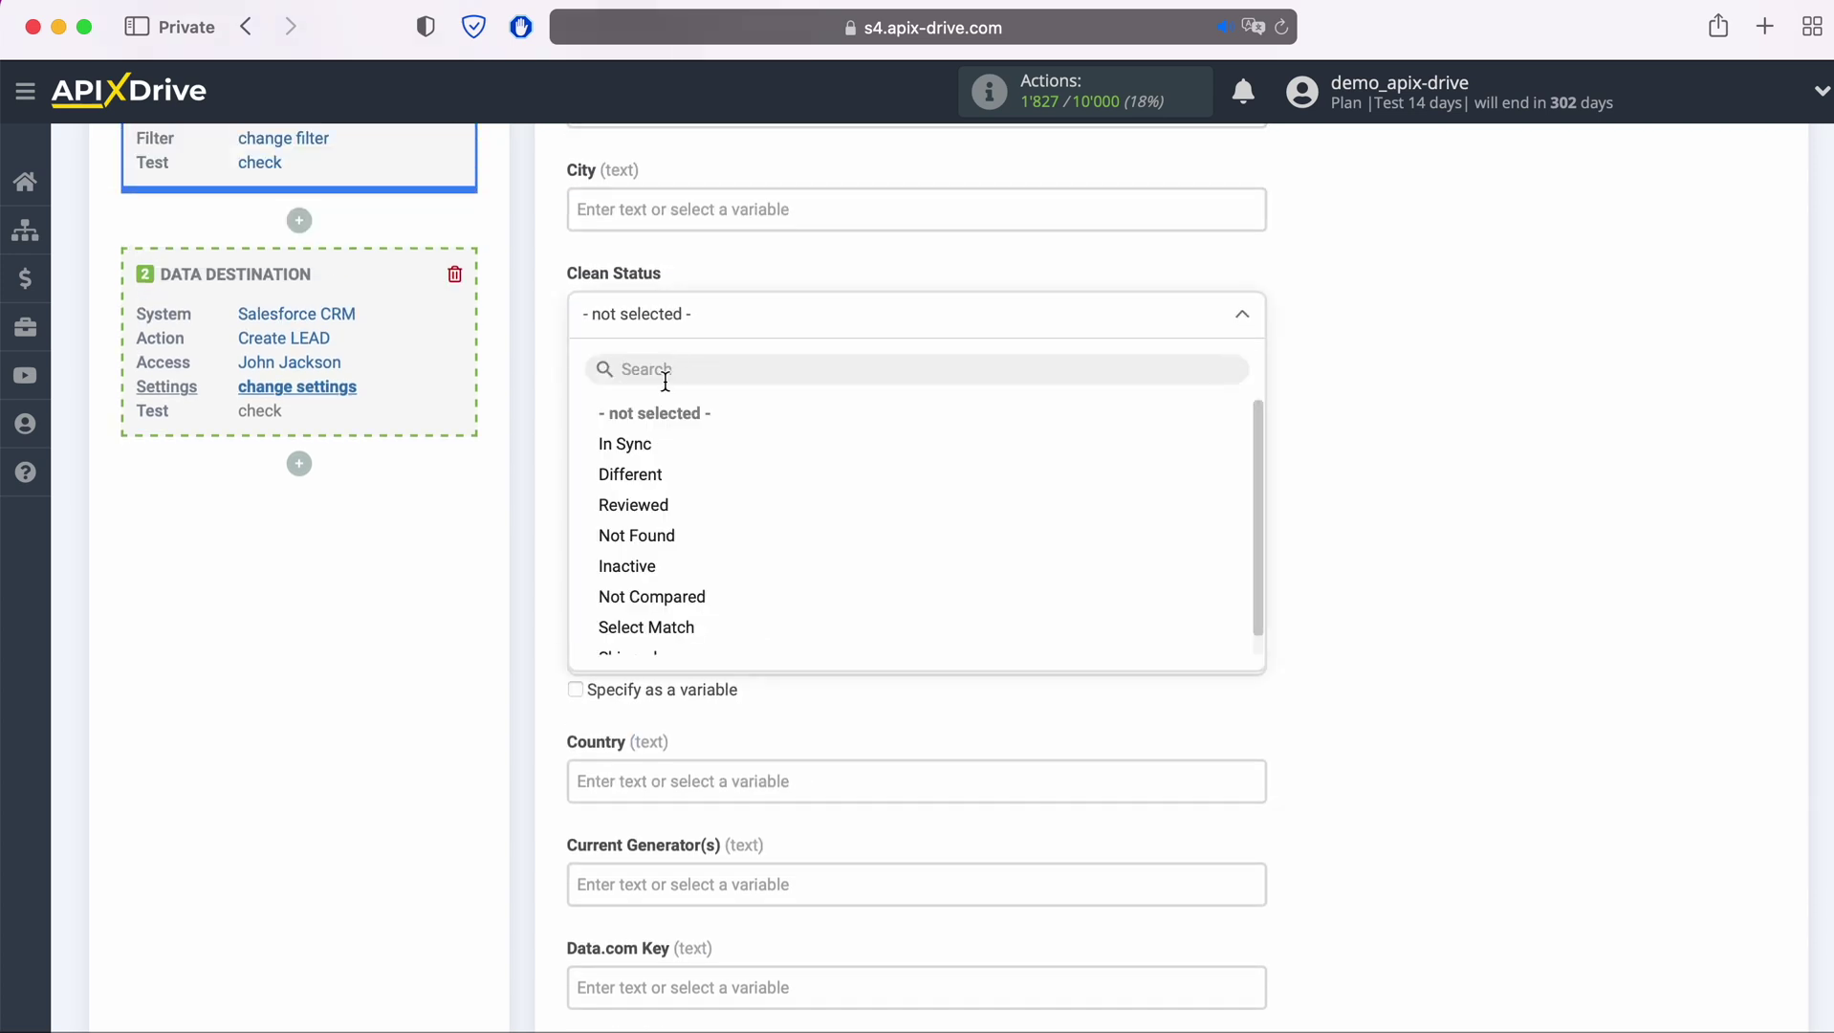
pyautogui.click(616, 443)
pyautogui.scroll(-3, 981, 543)
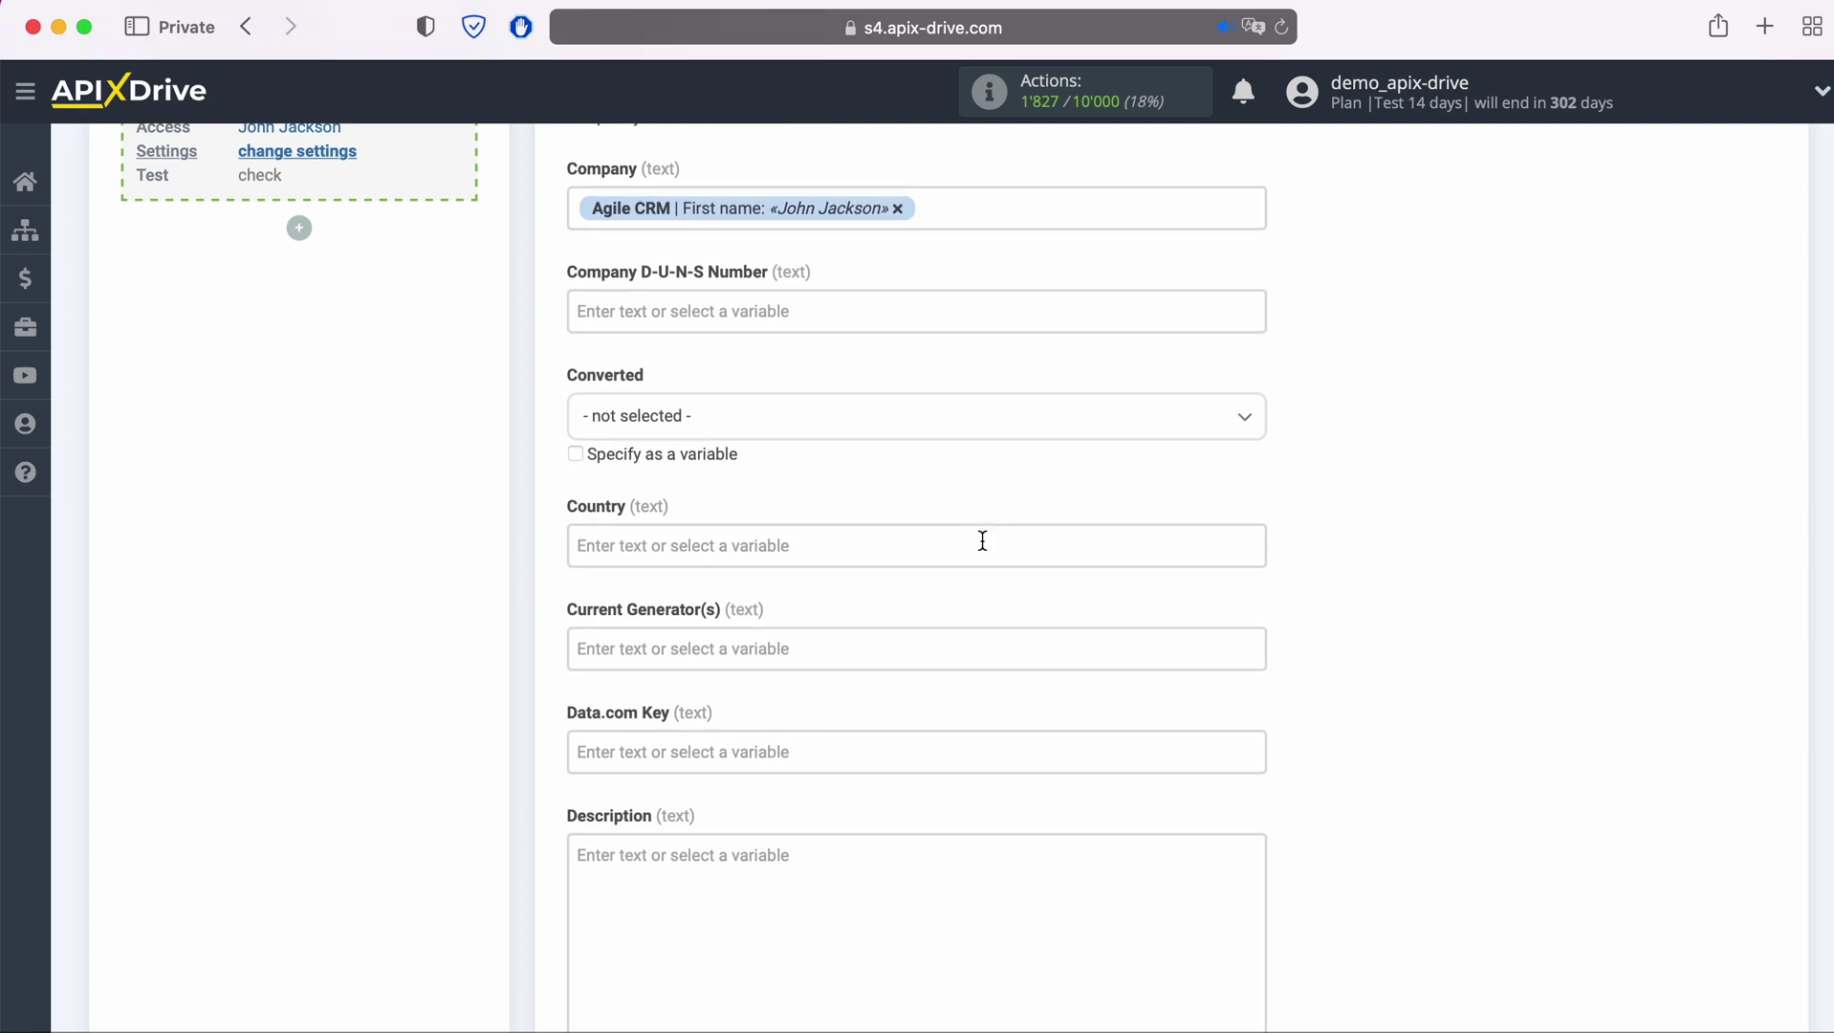
pyautogui.scroll(-3, 983, 541)
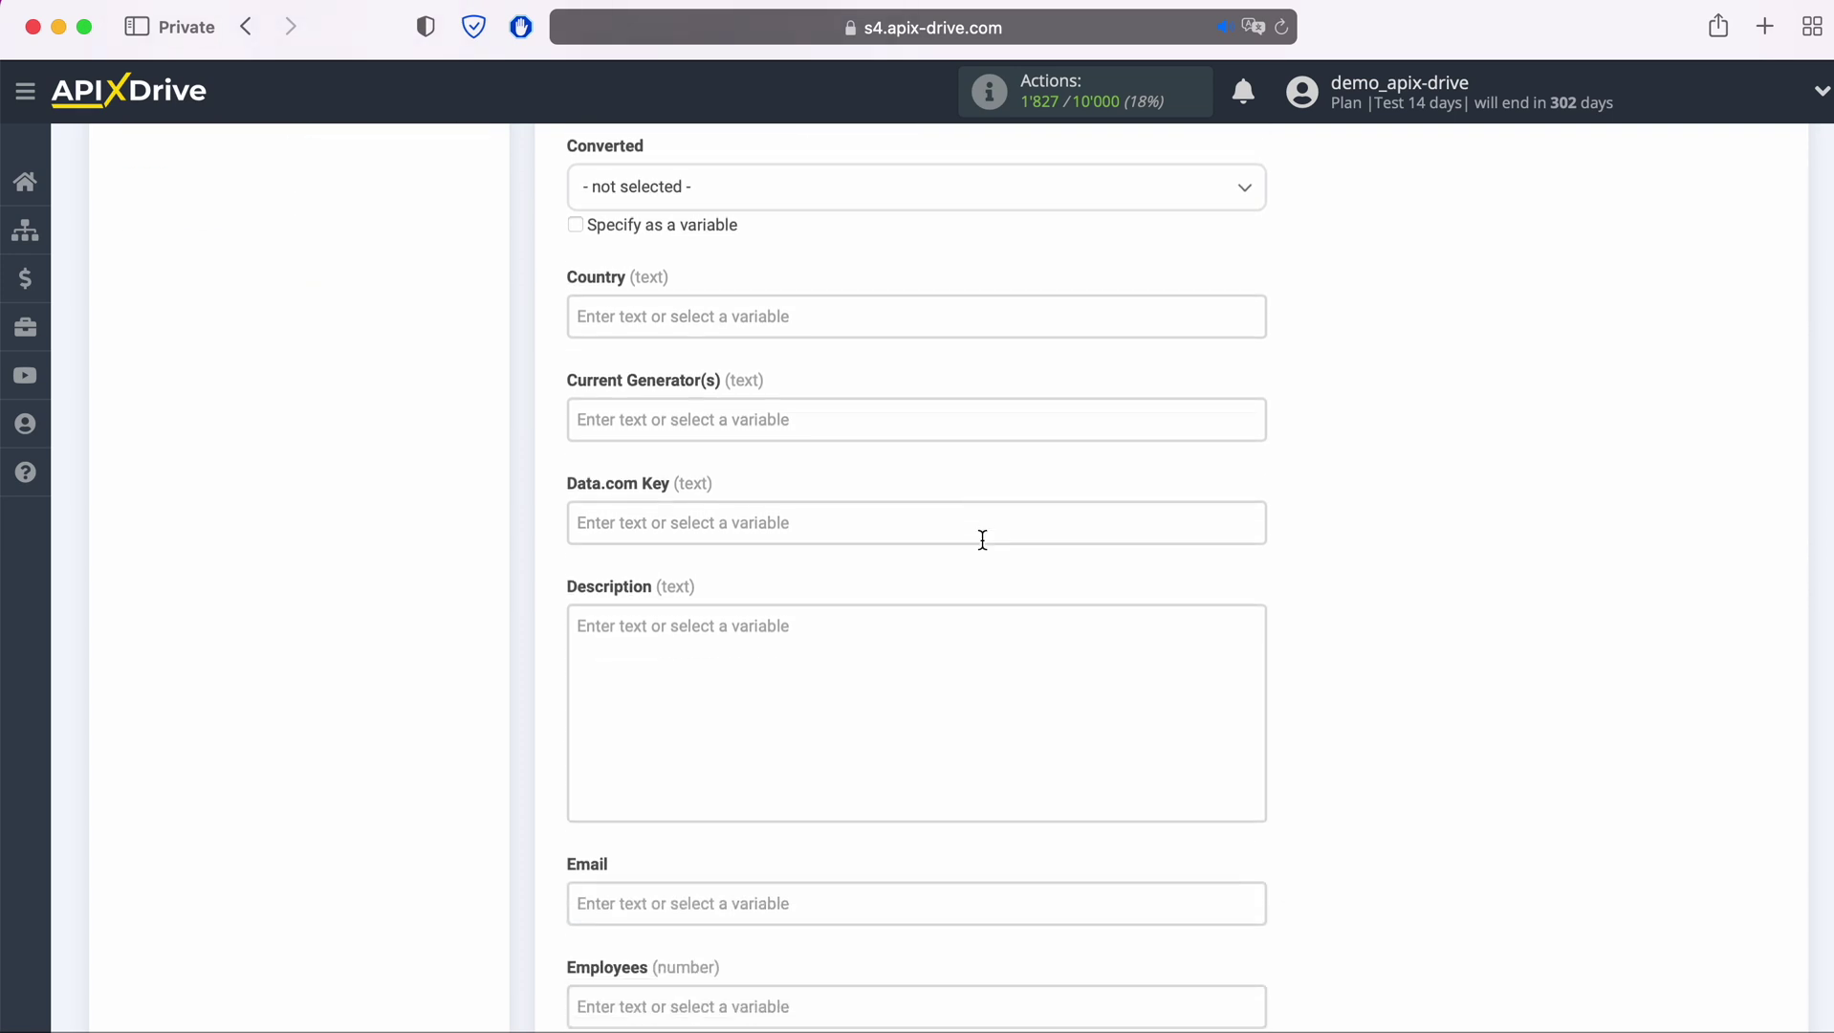
pyautogui.scroll(-2, 983, 540)
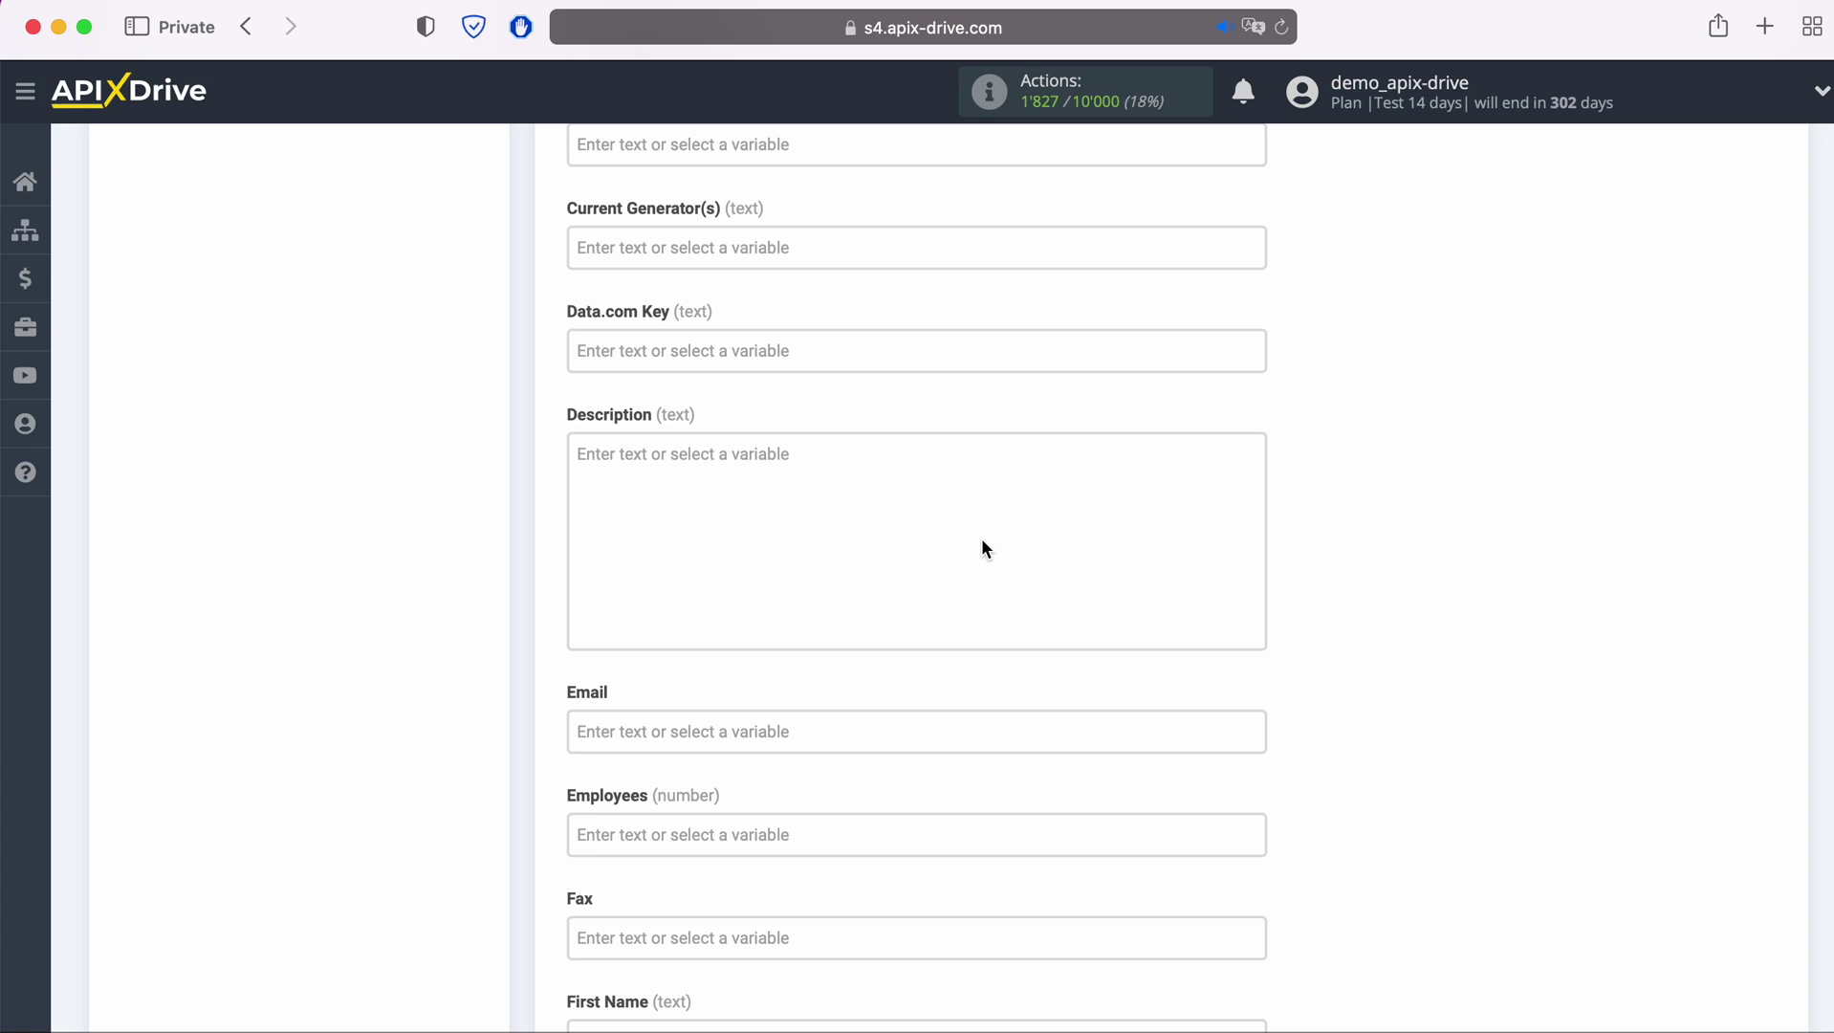
# Step: Set the lead Description to 'New CONTACT from AgileCRM' followed by the contact's creation date
pyautogui.click(751, 459)
pyautogui.scroll(-3, 741, 458)
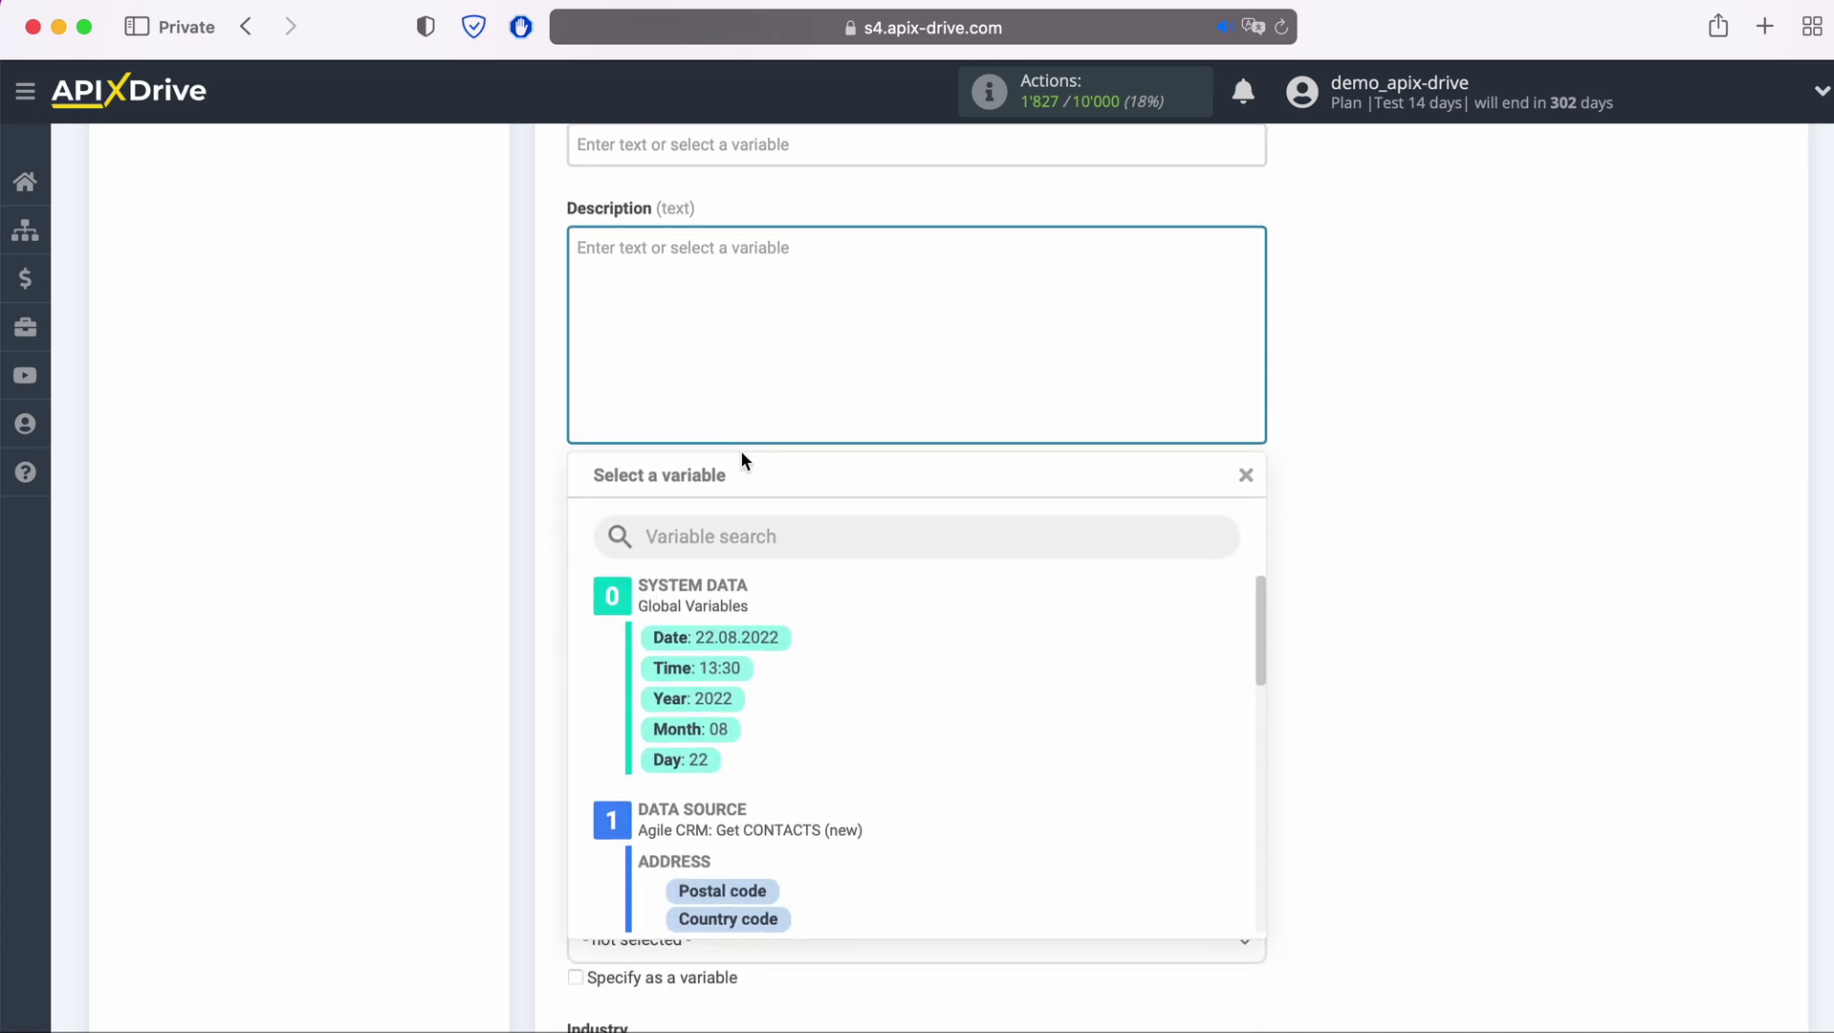
pyautogui.write('New CONT')
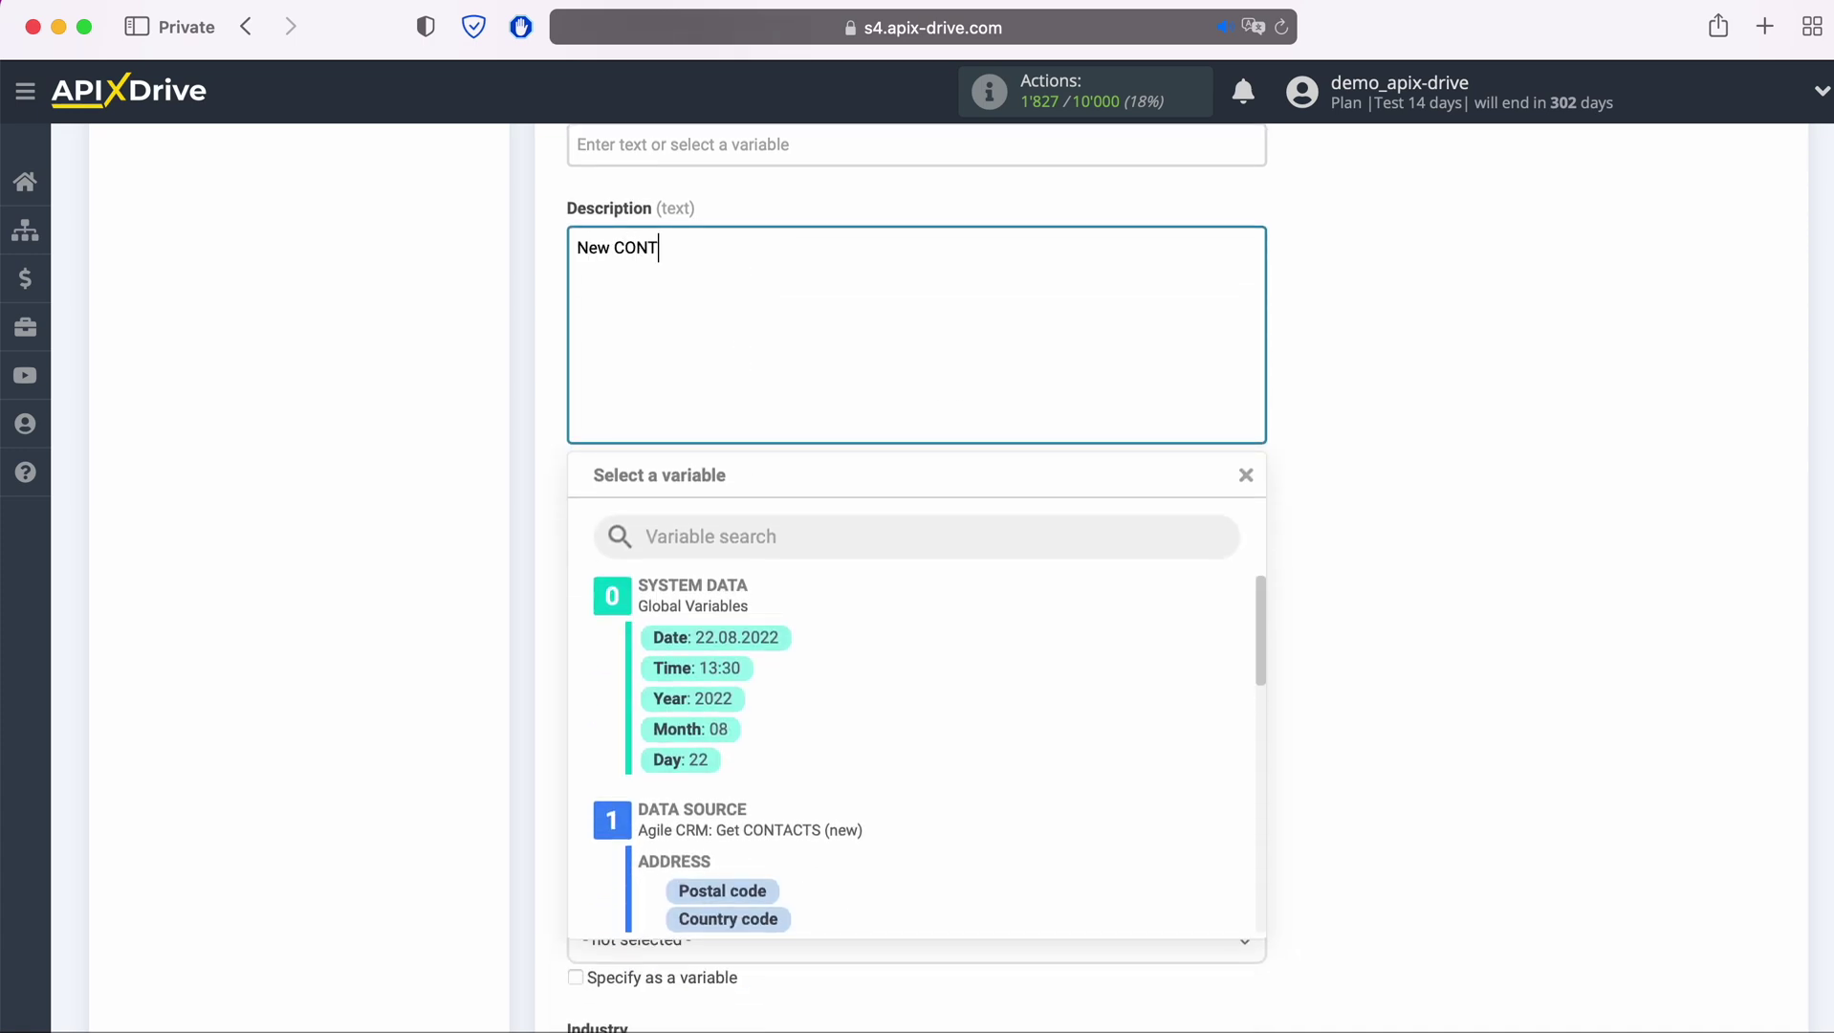
pyautogui.write('ACT from AgileCRM')
pyautogui.scroll(-3, 884, 684)
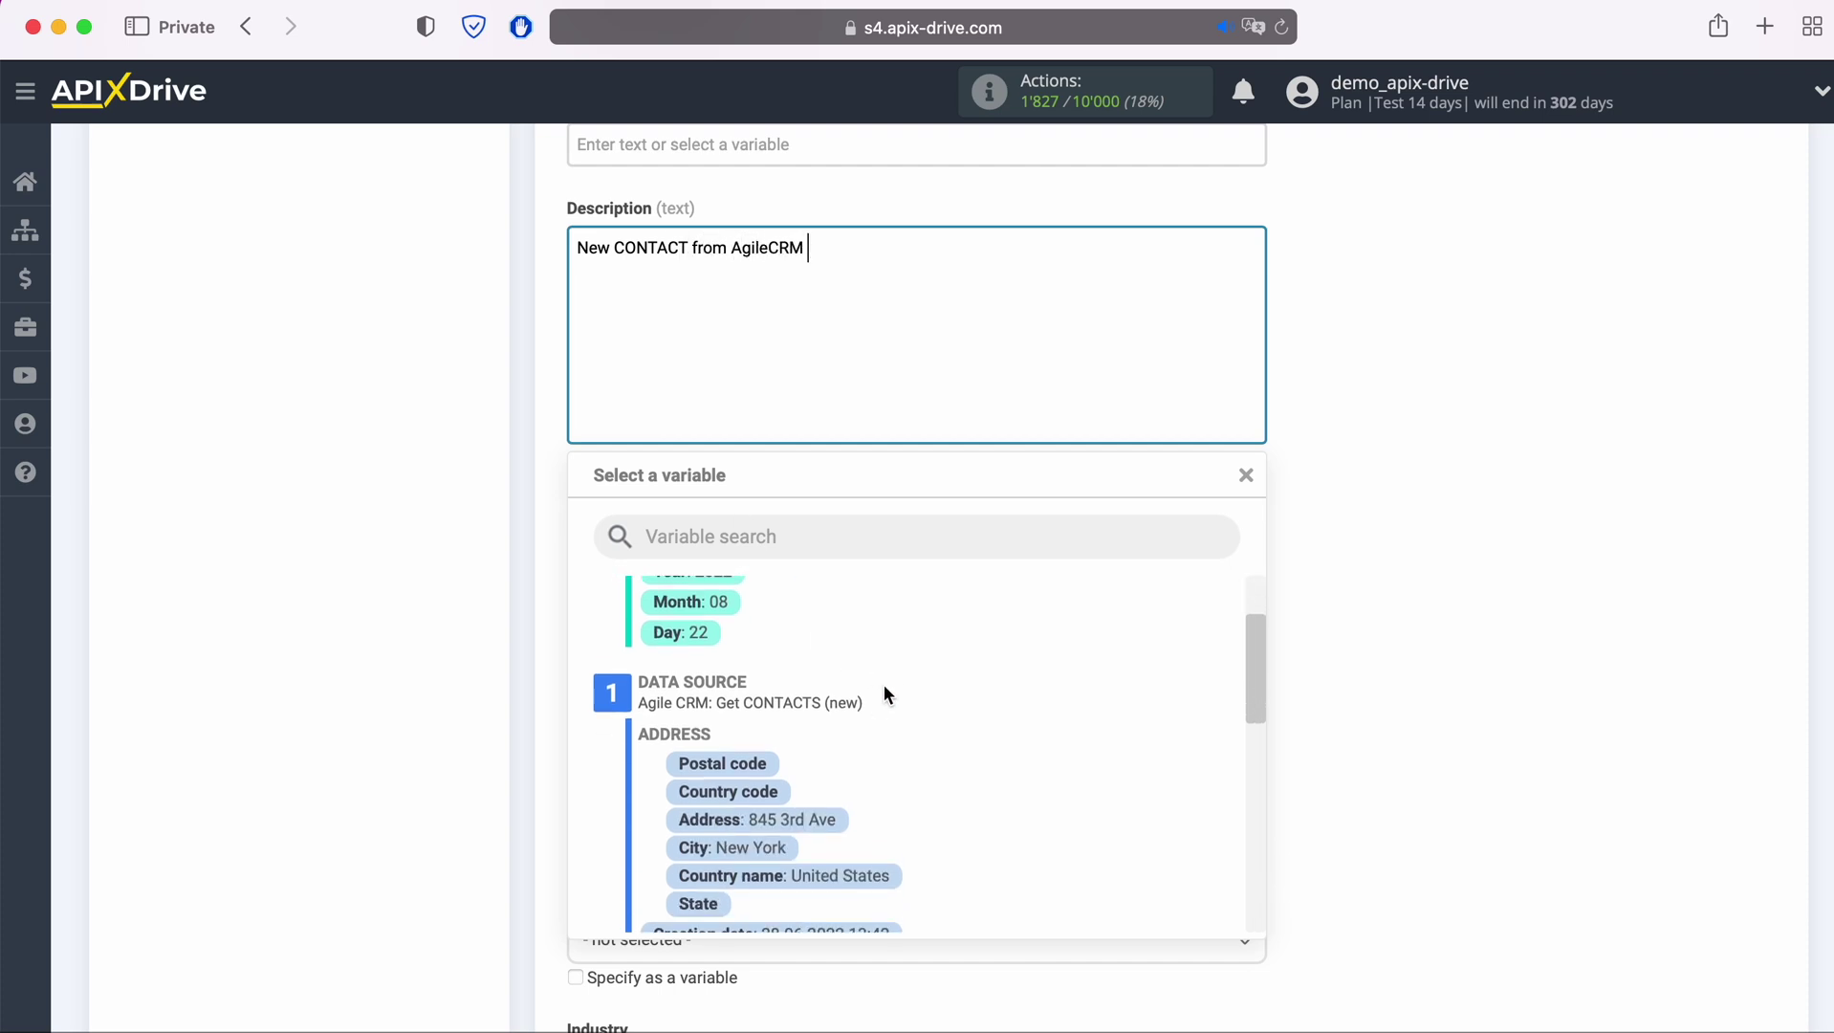
pyautogui.scroll(-2, 903, 682)
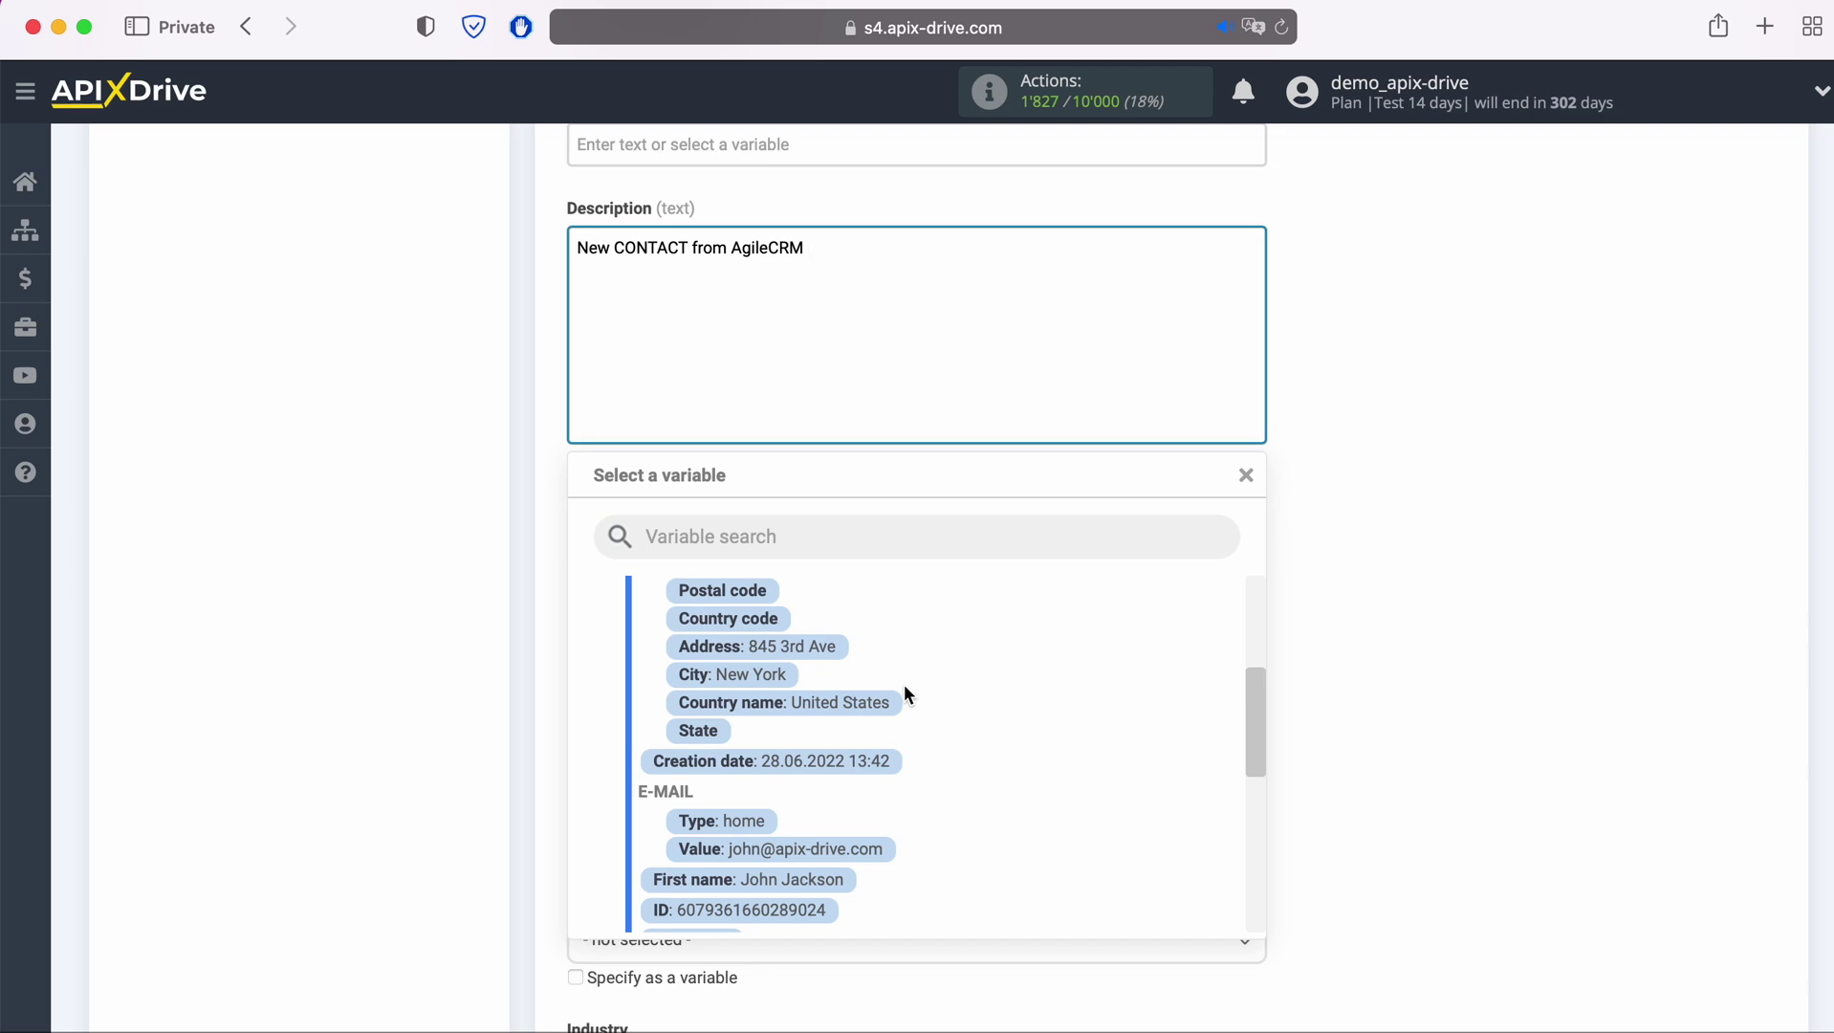
pyautogui.scroll(-1, 905, 684)
pyautogui.click(838, 686)
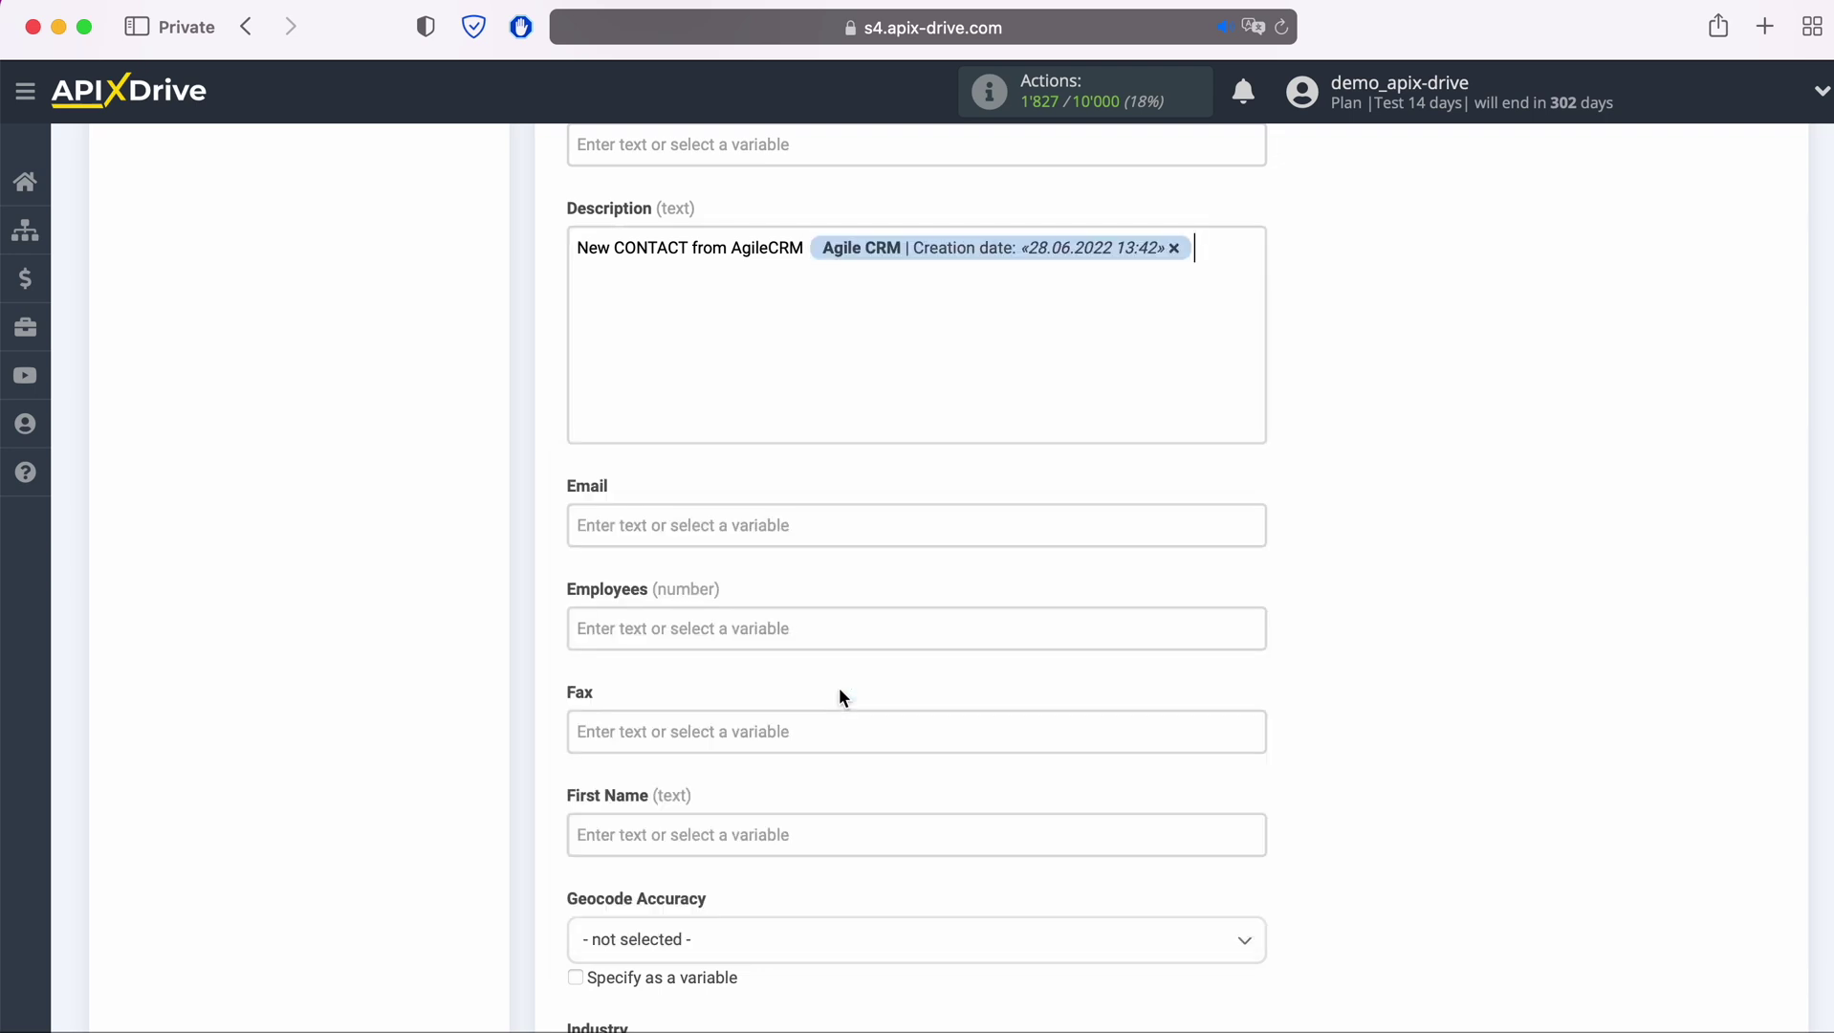
# Step: Map Email to the contact's e-mail value and First Name to the contact's first name
pyautogui.click(739, 516)
pyautogui.scroll(-4, 1004, 562)
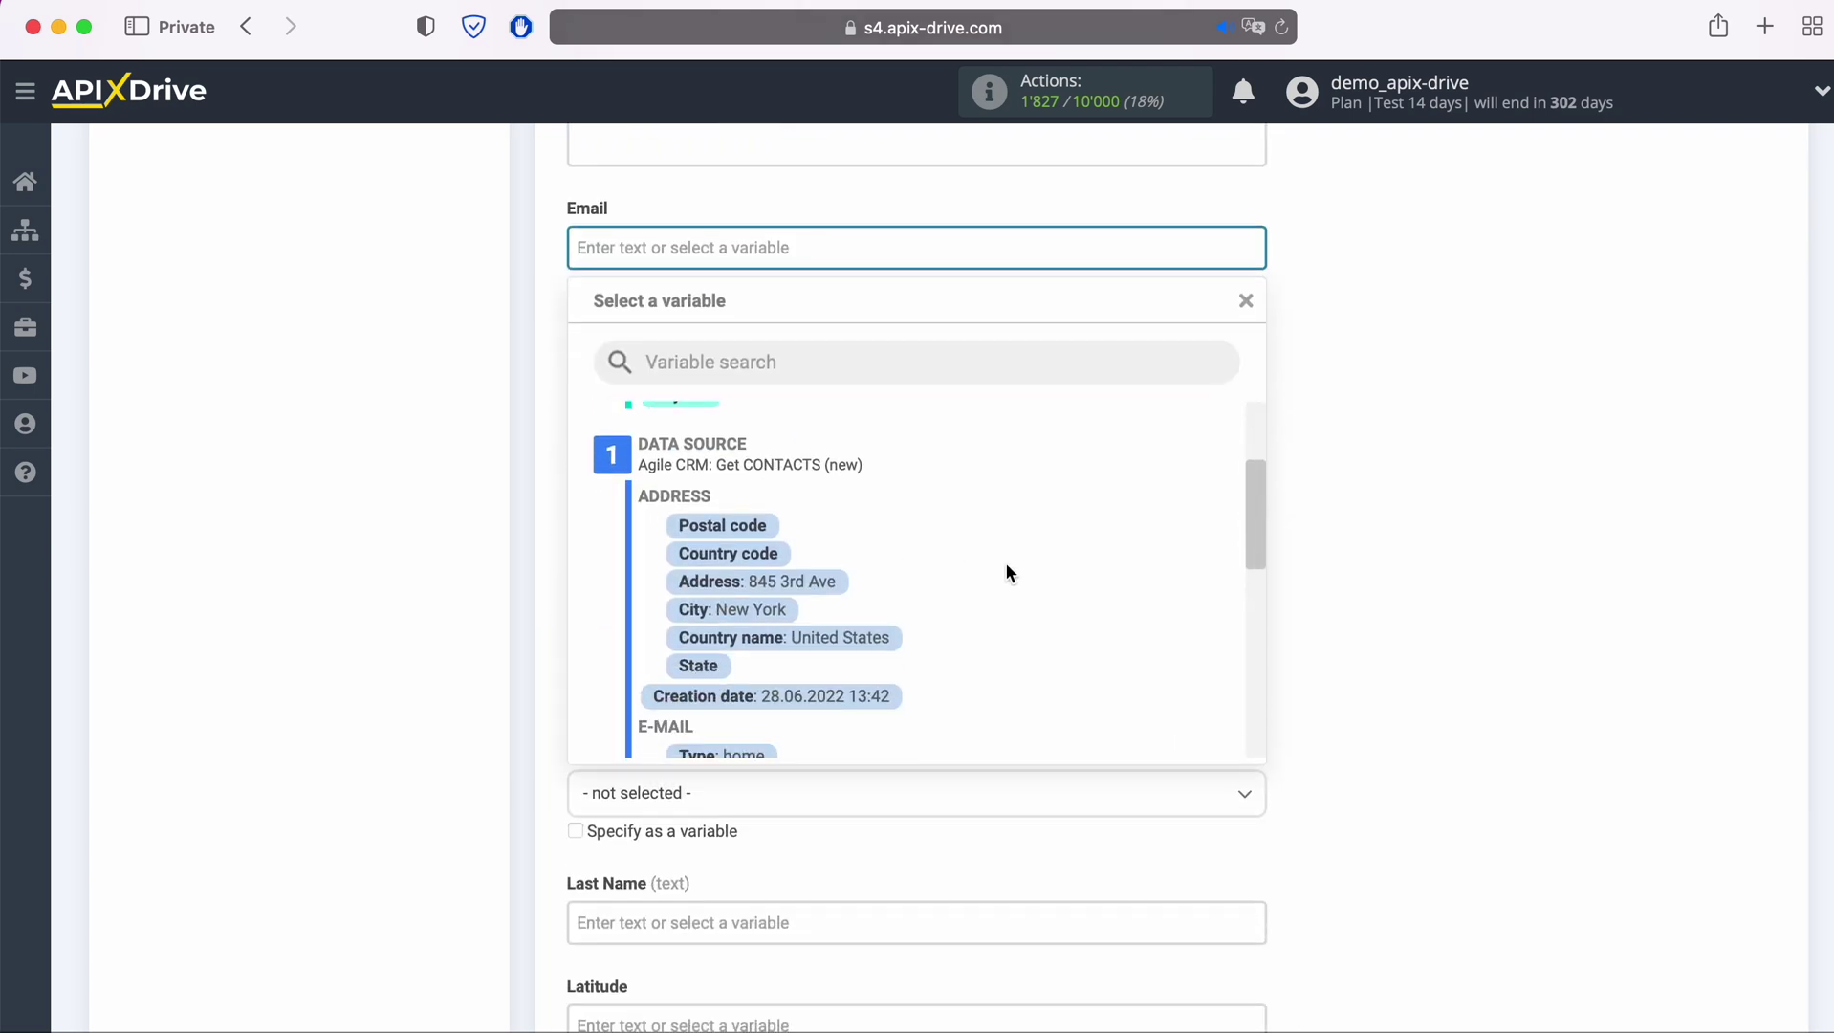
pyautogui.click(866, 684)
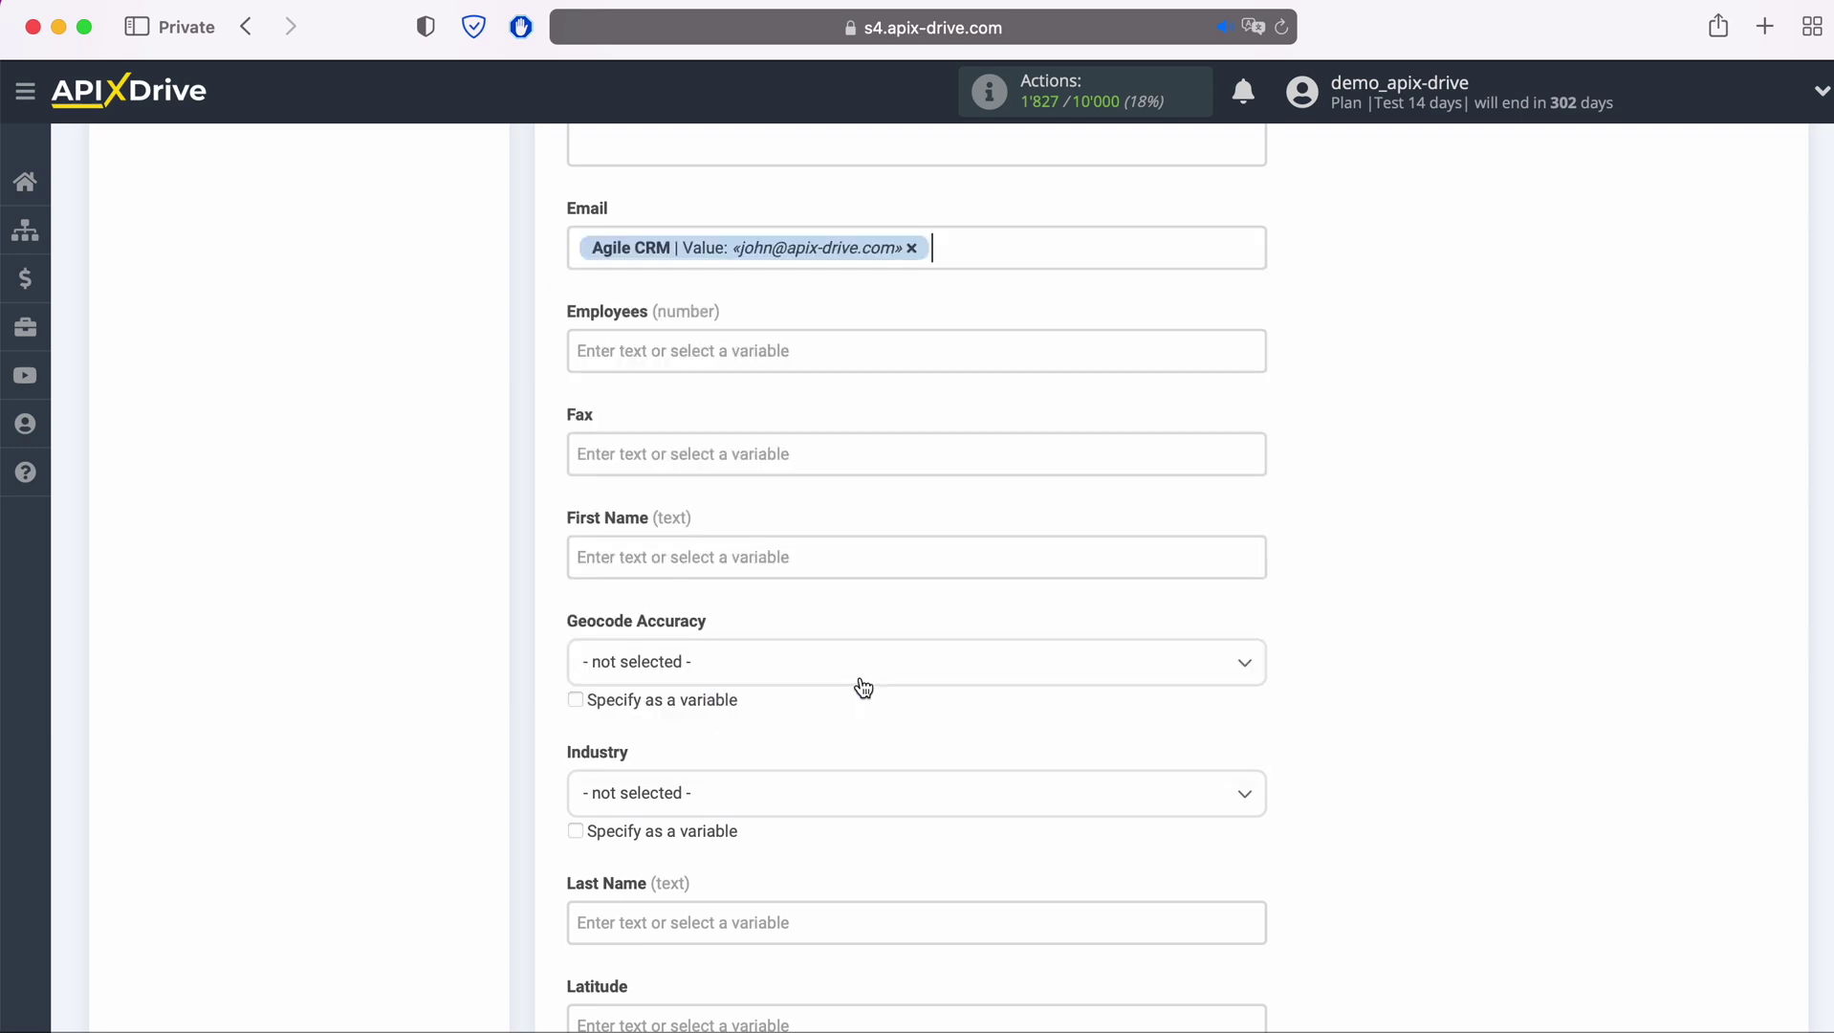
pyautogui.click(780, 555)
pyautogui.scroll(-5, 981, 585)
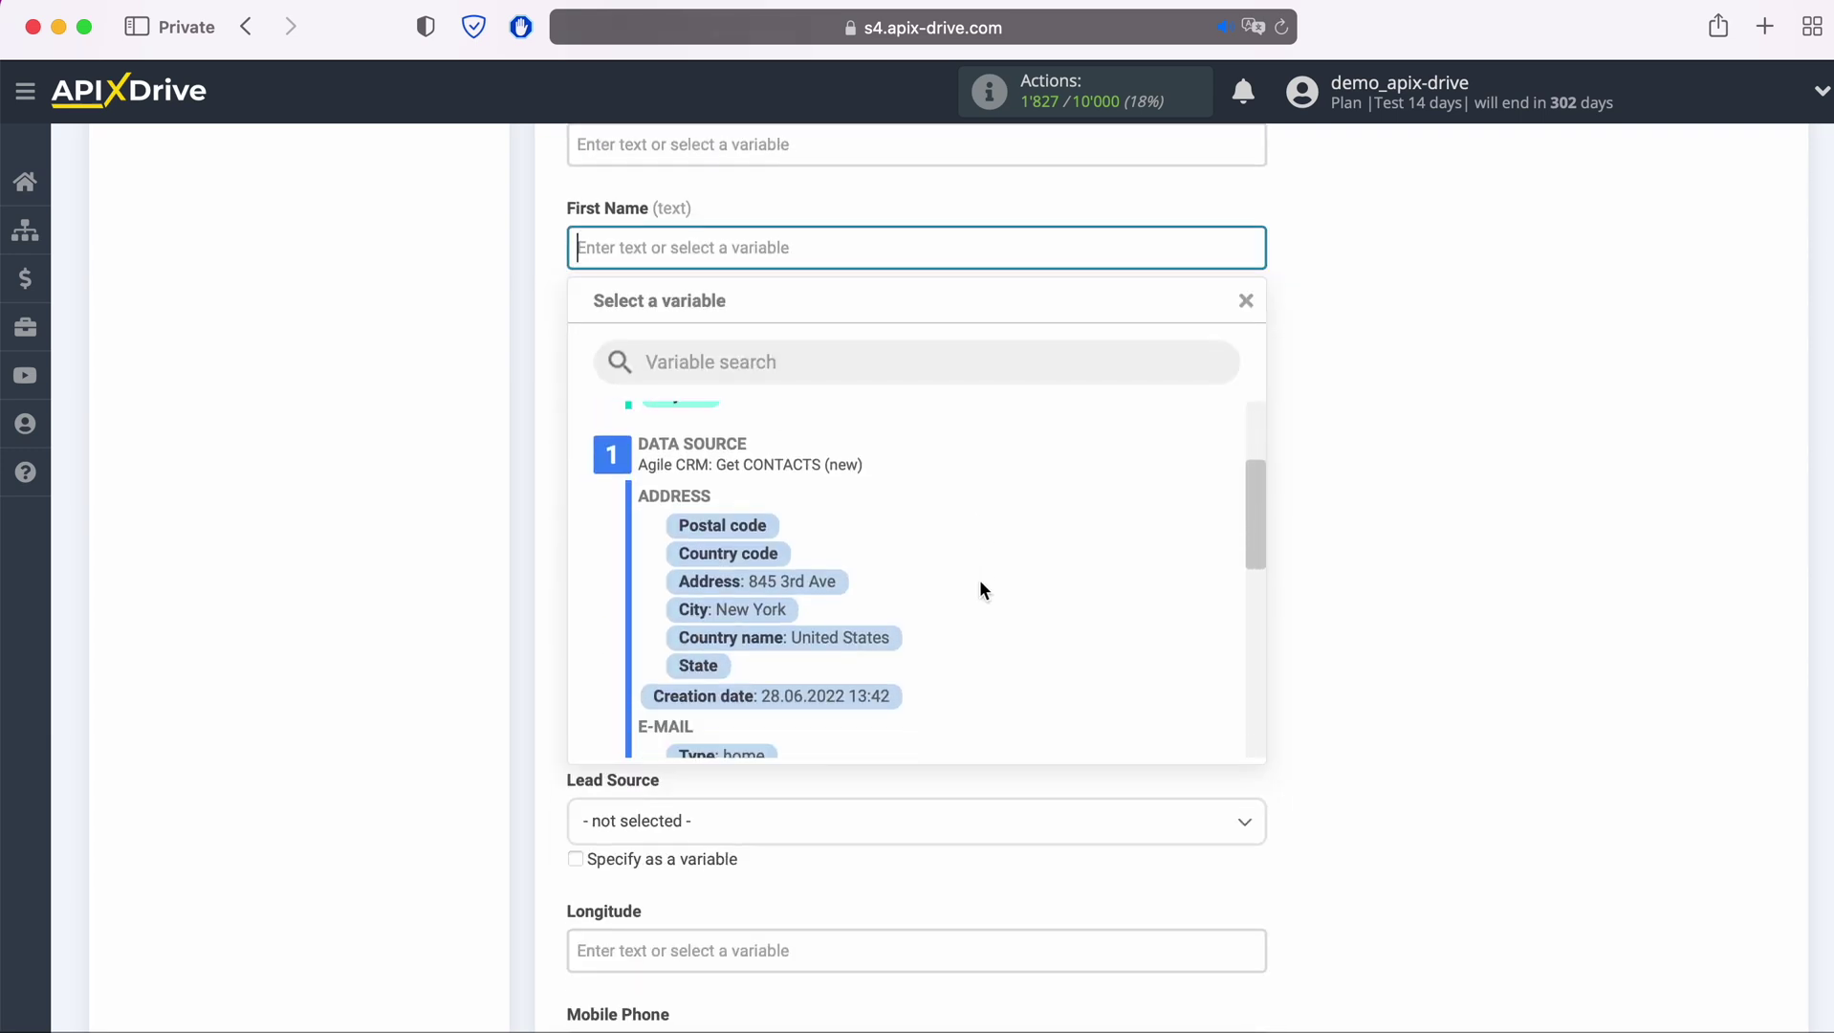
pyautogui.scroll(-2, 980, 588)
pyautogui.click(840, 648)
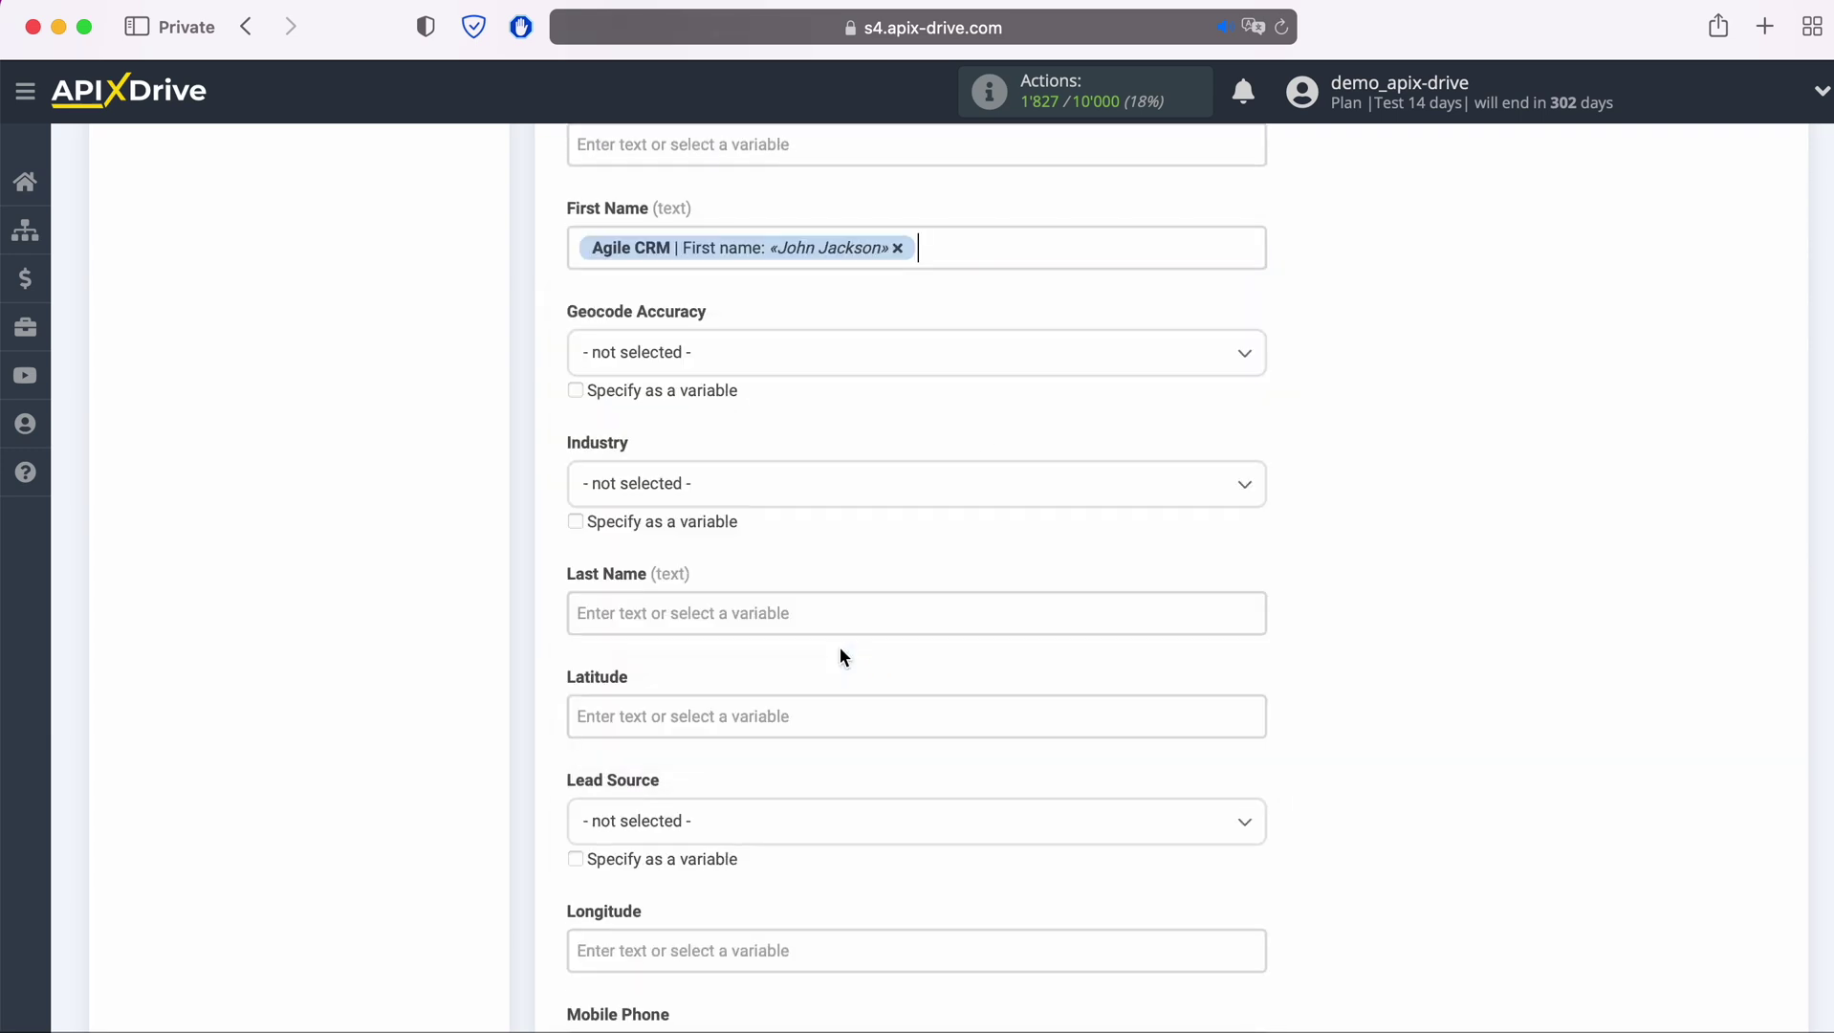
pyautogui.click(827, 619)
pyautogui.scroll(-5, 977, 587)
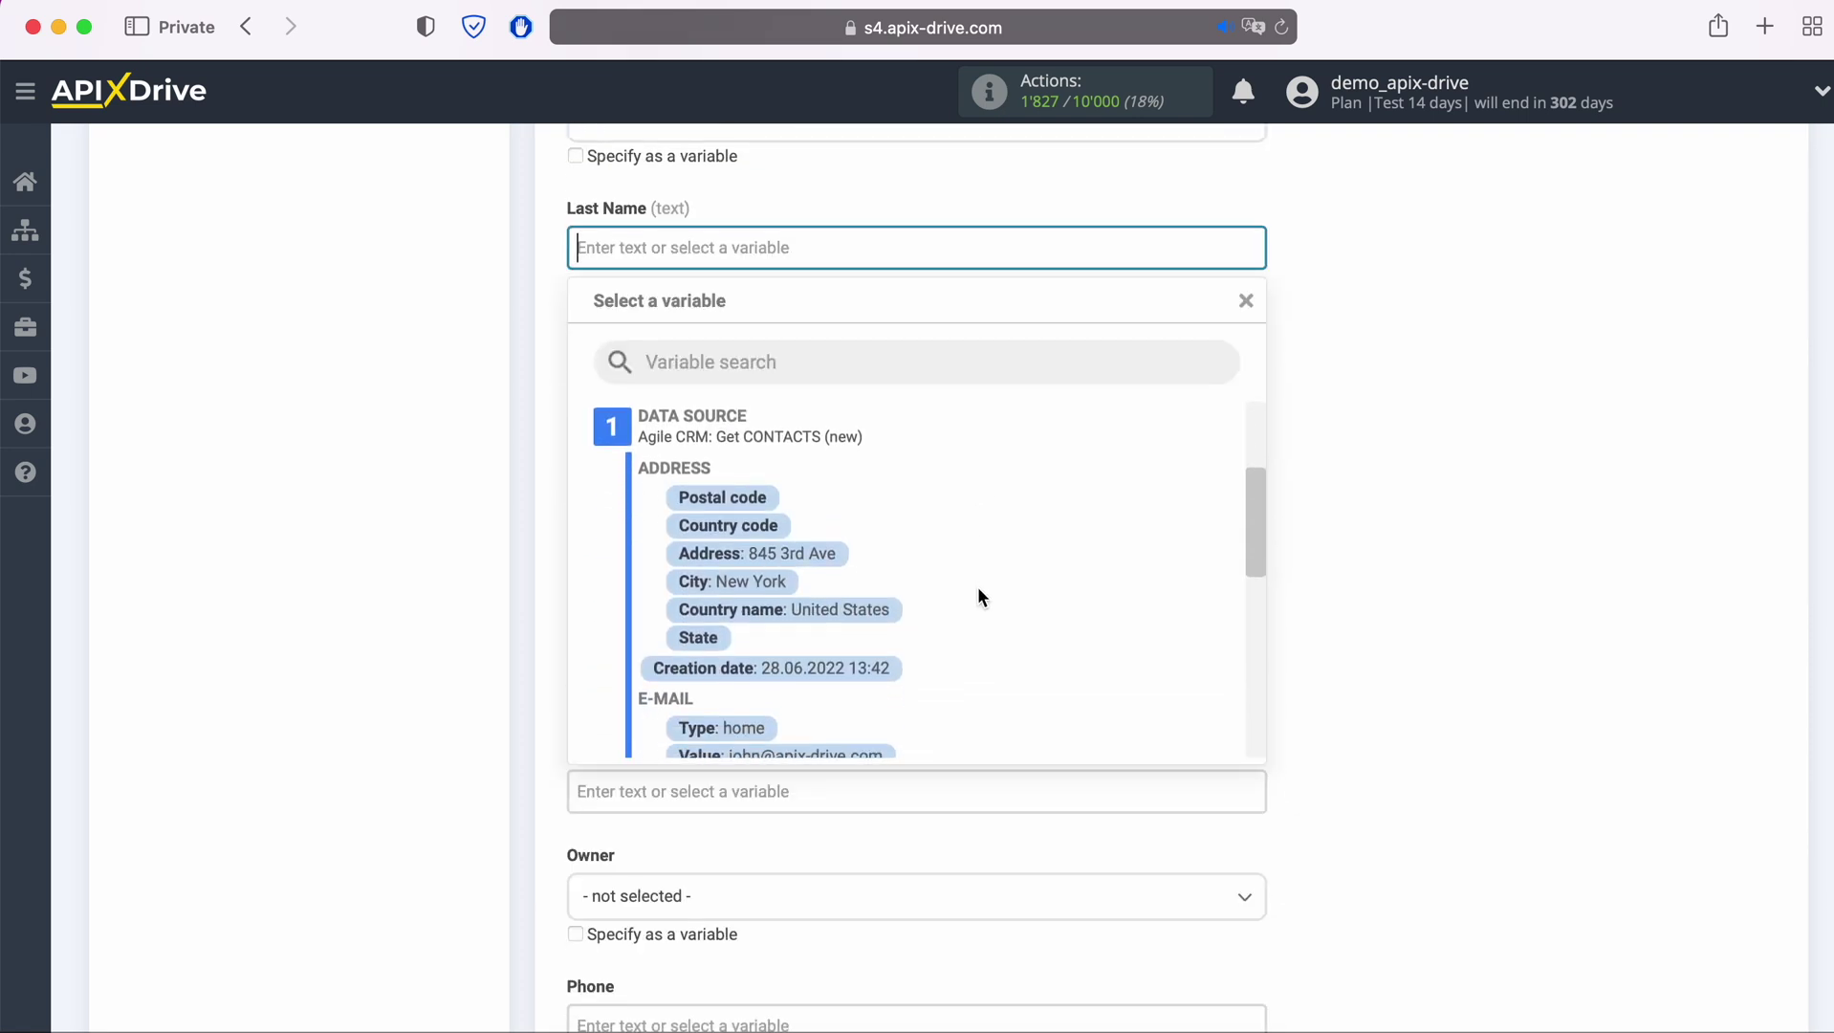
# Step: Fill Last Name with the contact's first name and set Lead Source to Web
pyautogui.scroll(-3, 977, 586)
pyautogui.click(818, 658)
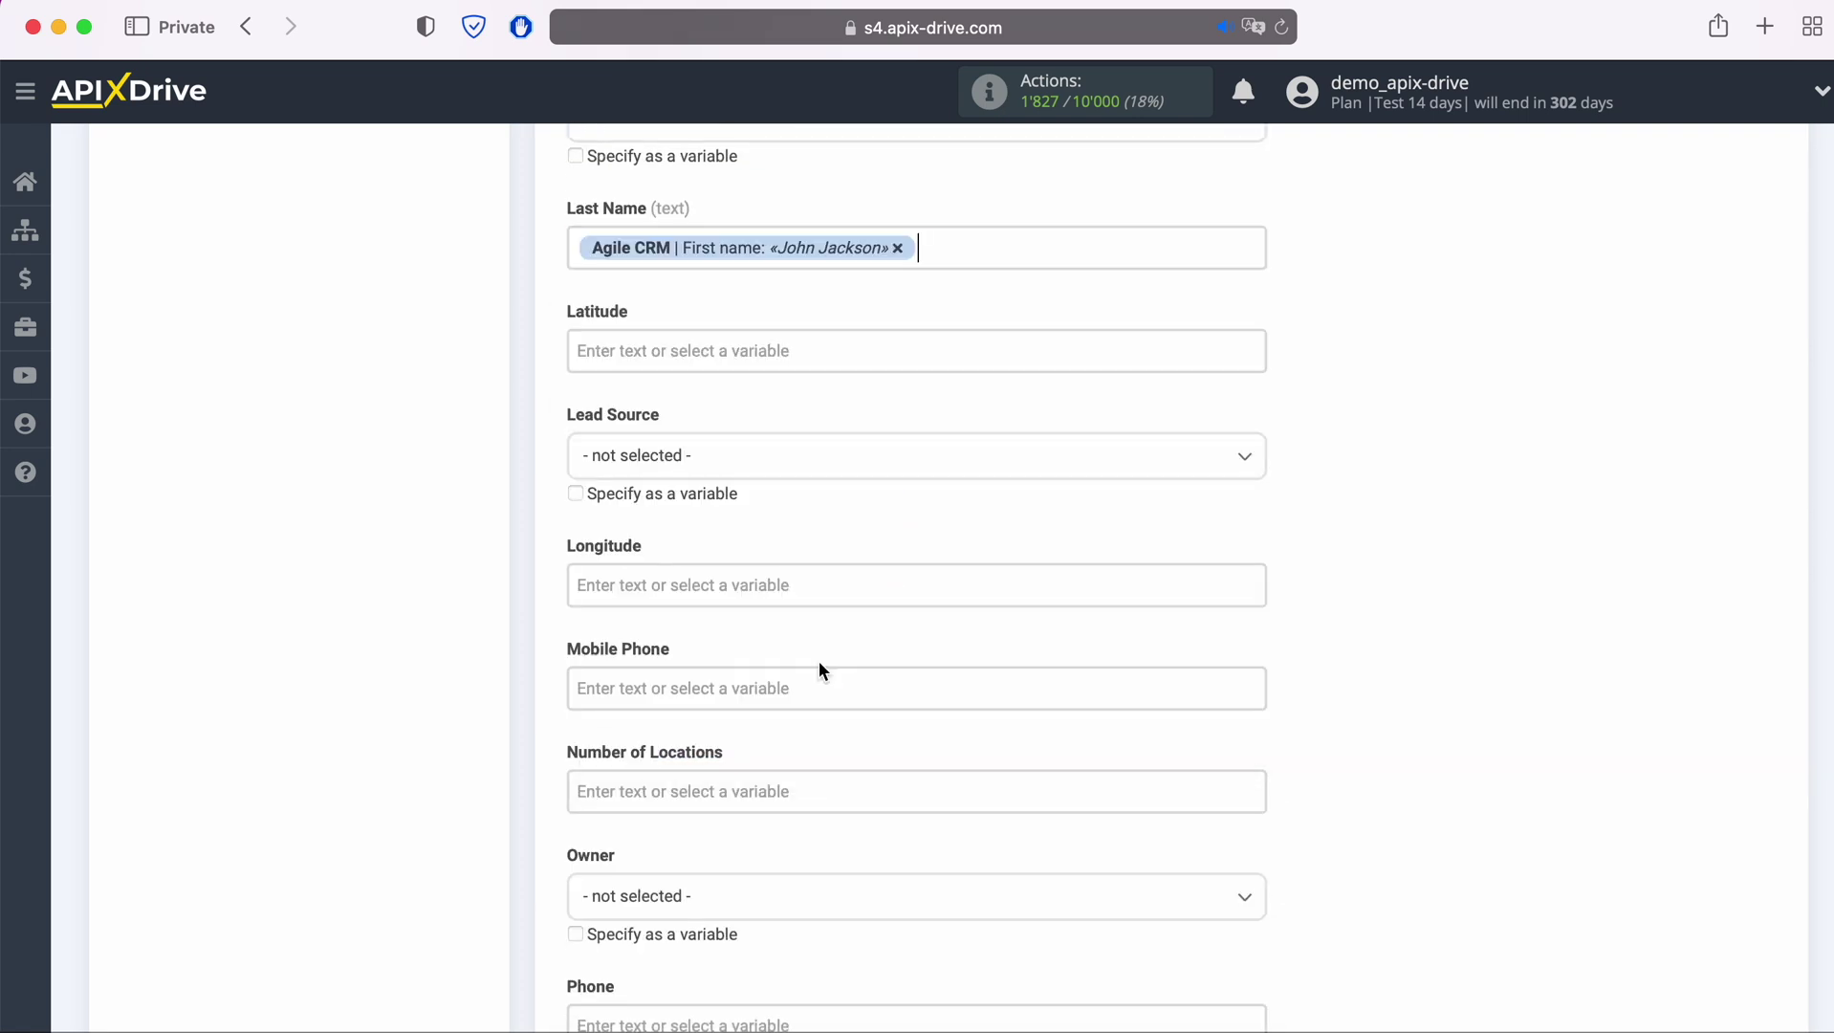
pyautogui.click(851, 458)
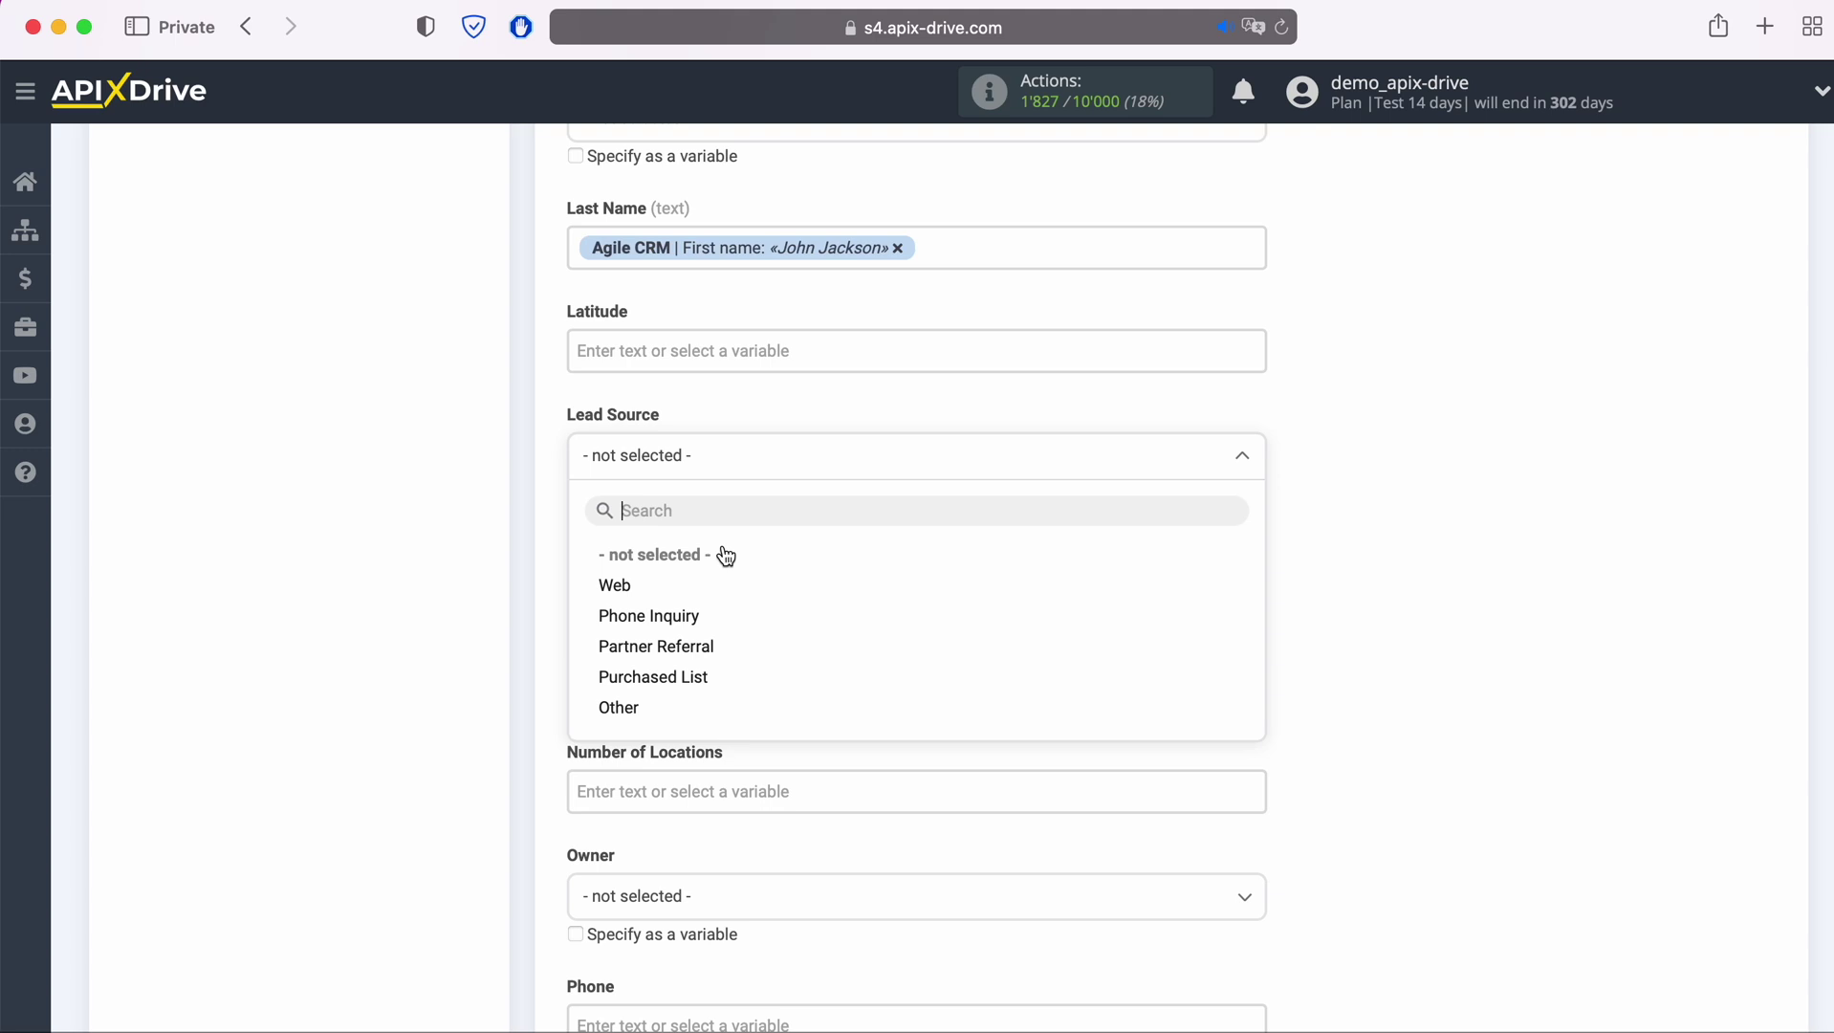
pyautogui.click(634, 585)
# Step: Map both Mobile Phone and Phone to the Agile CRM contact's phone value
pyautogui.click(778, 681)
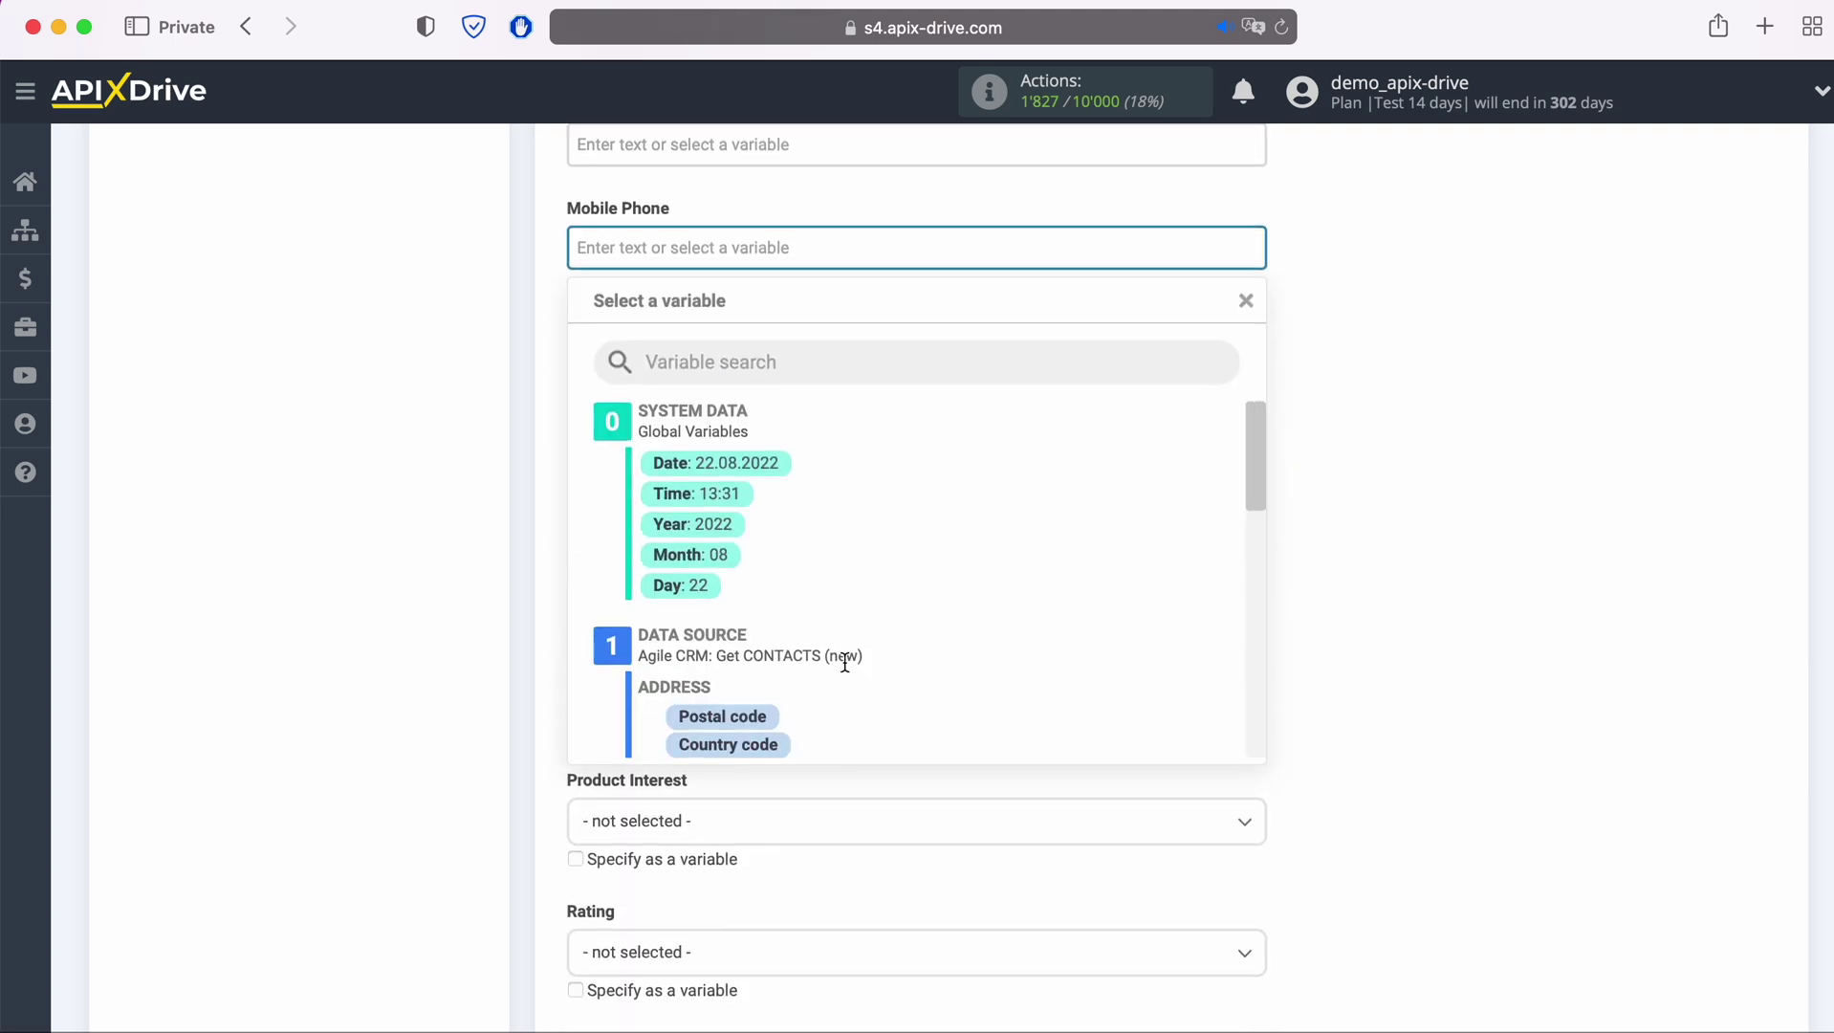
pyautogui.scroll(-2, 978, 660)
pyautogui.scroll(-4, 977, 654)
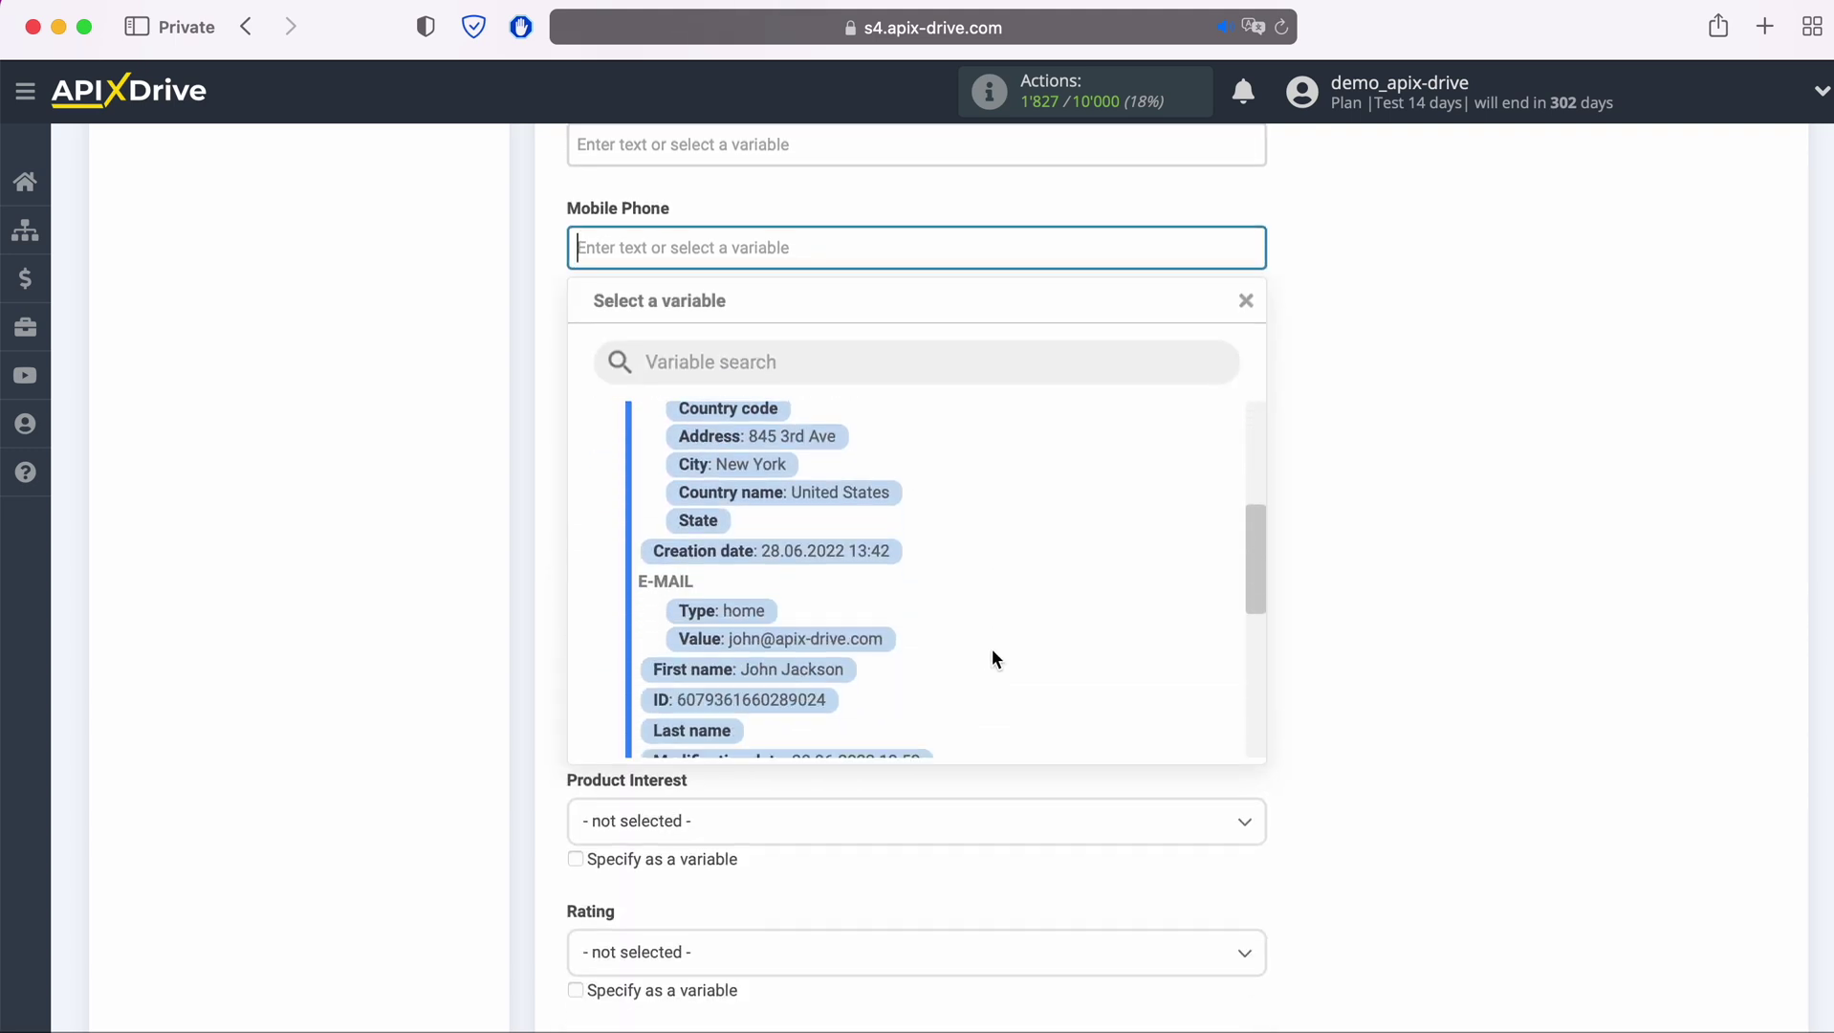
pyautogui.scroll(-2, 992, 647)
pyautogui.scroll(-2, 992, 648)
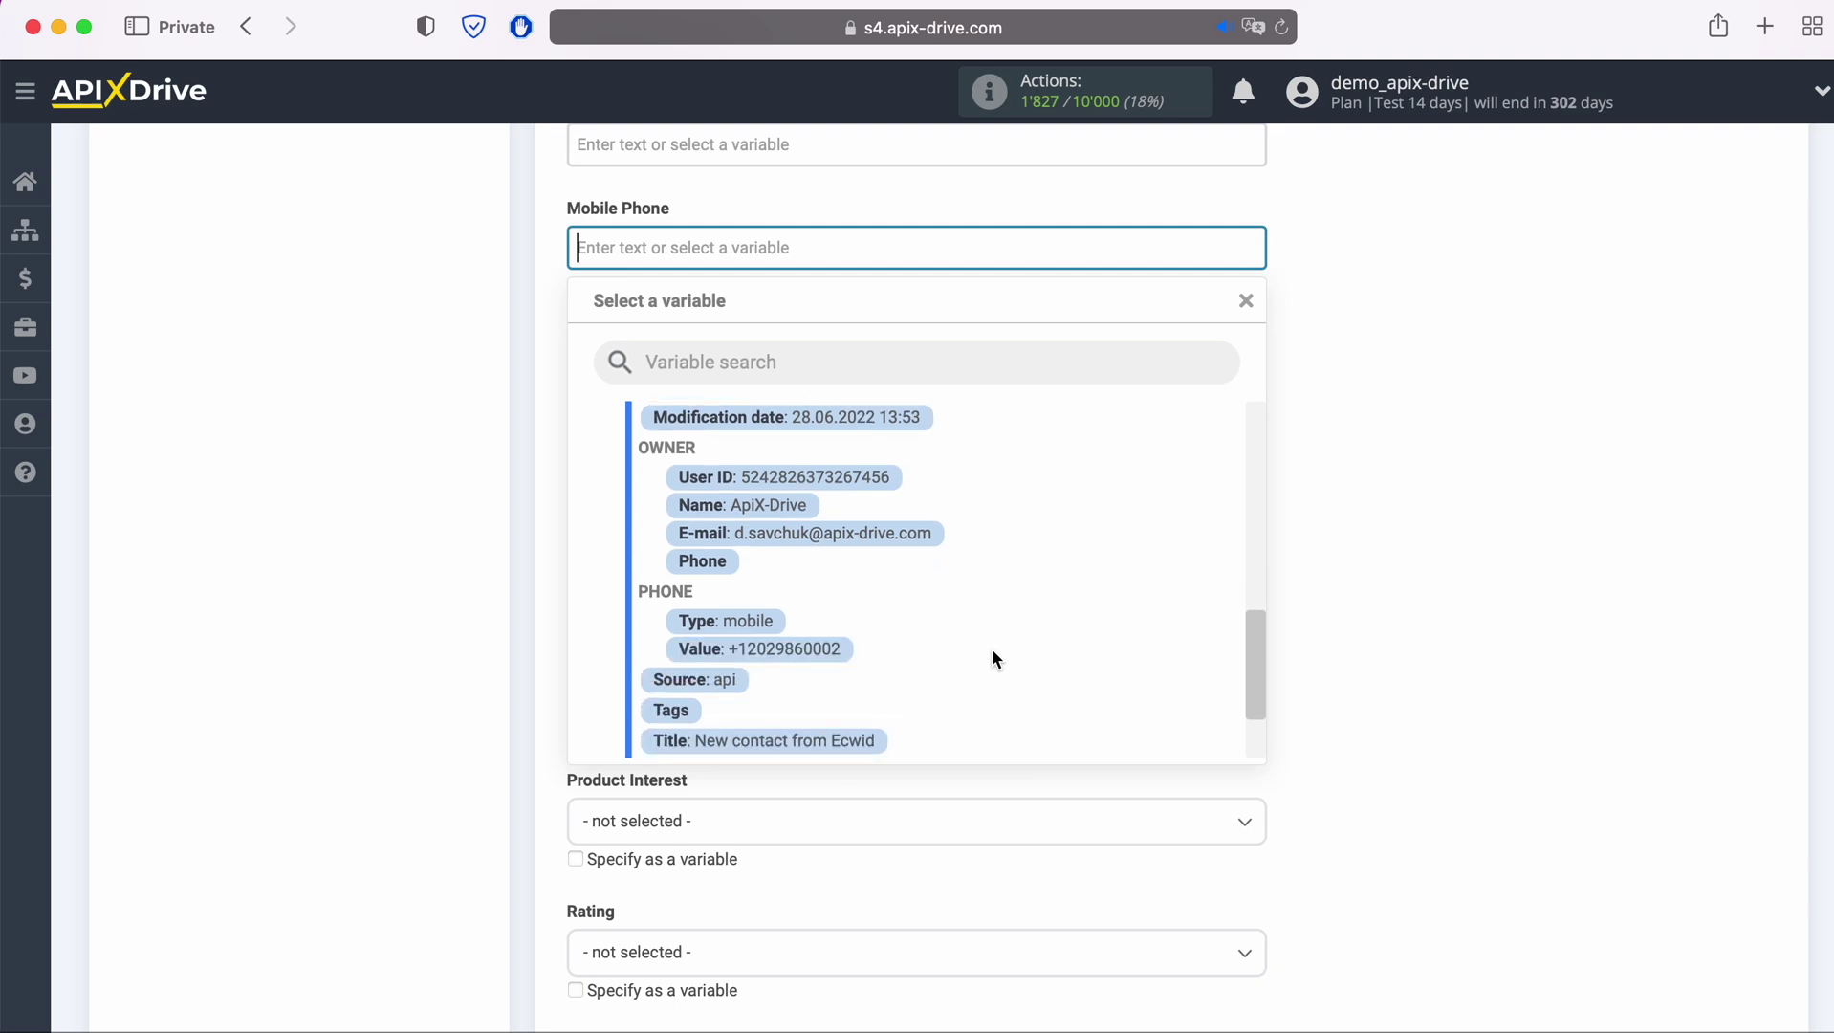
pyautogui.click(820, 650)
pyautogui.click(864, 580)
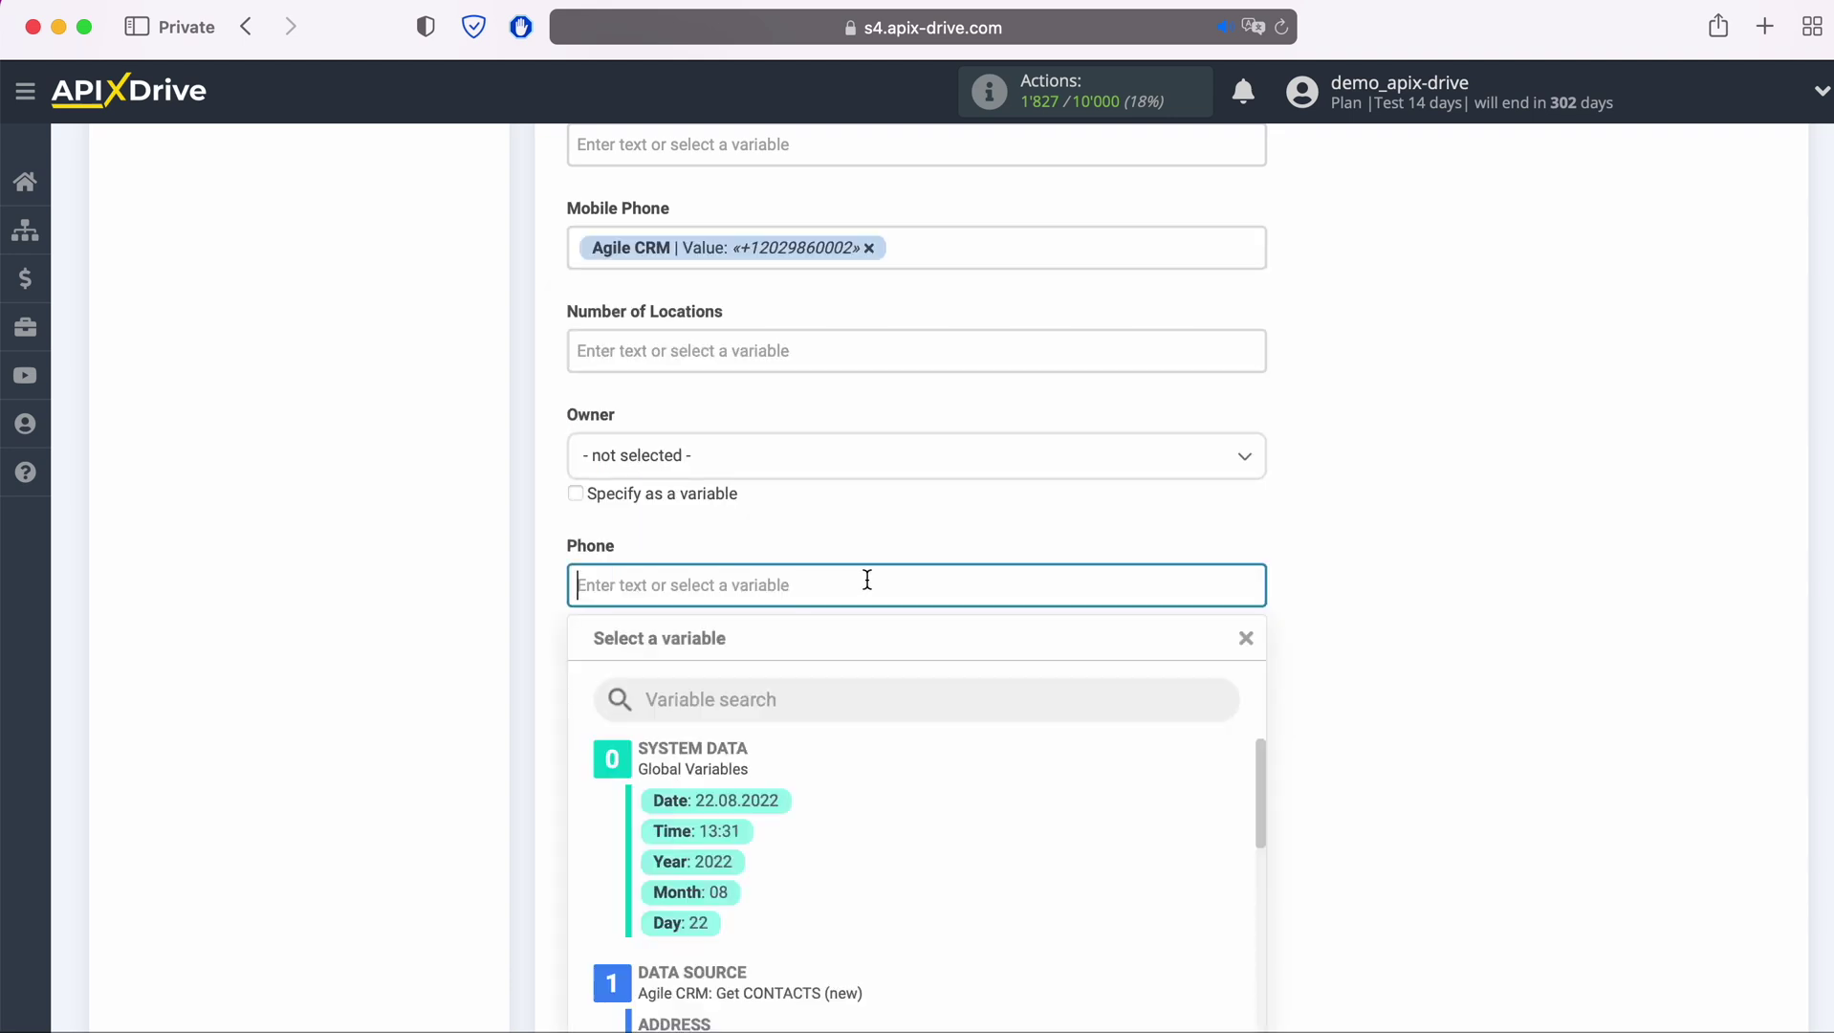
pyautogui.scroll(-5, 1019, 580)
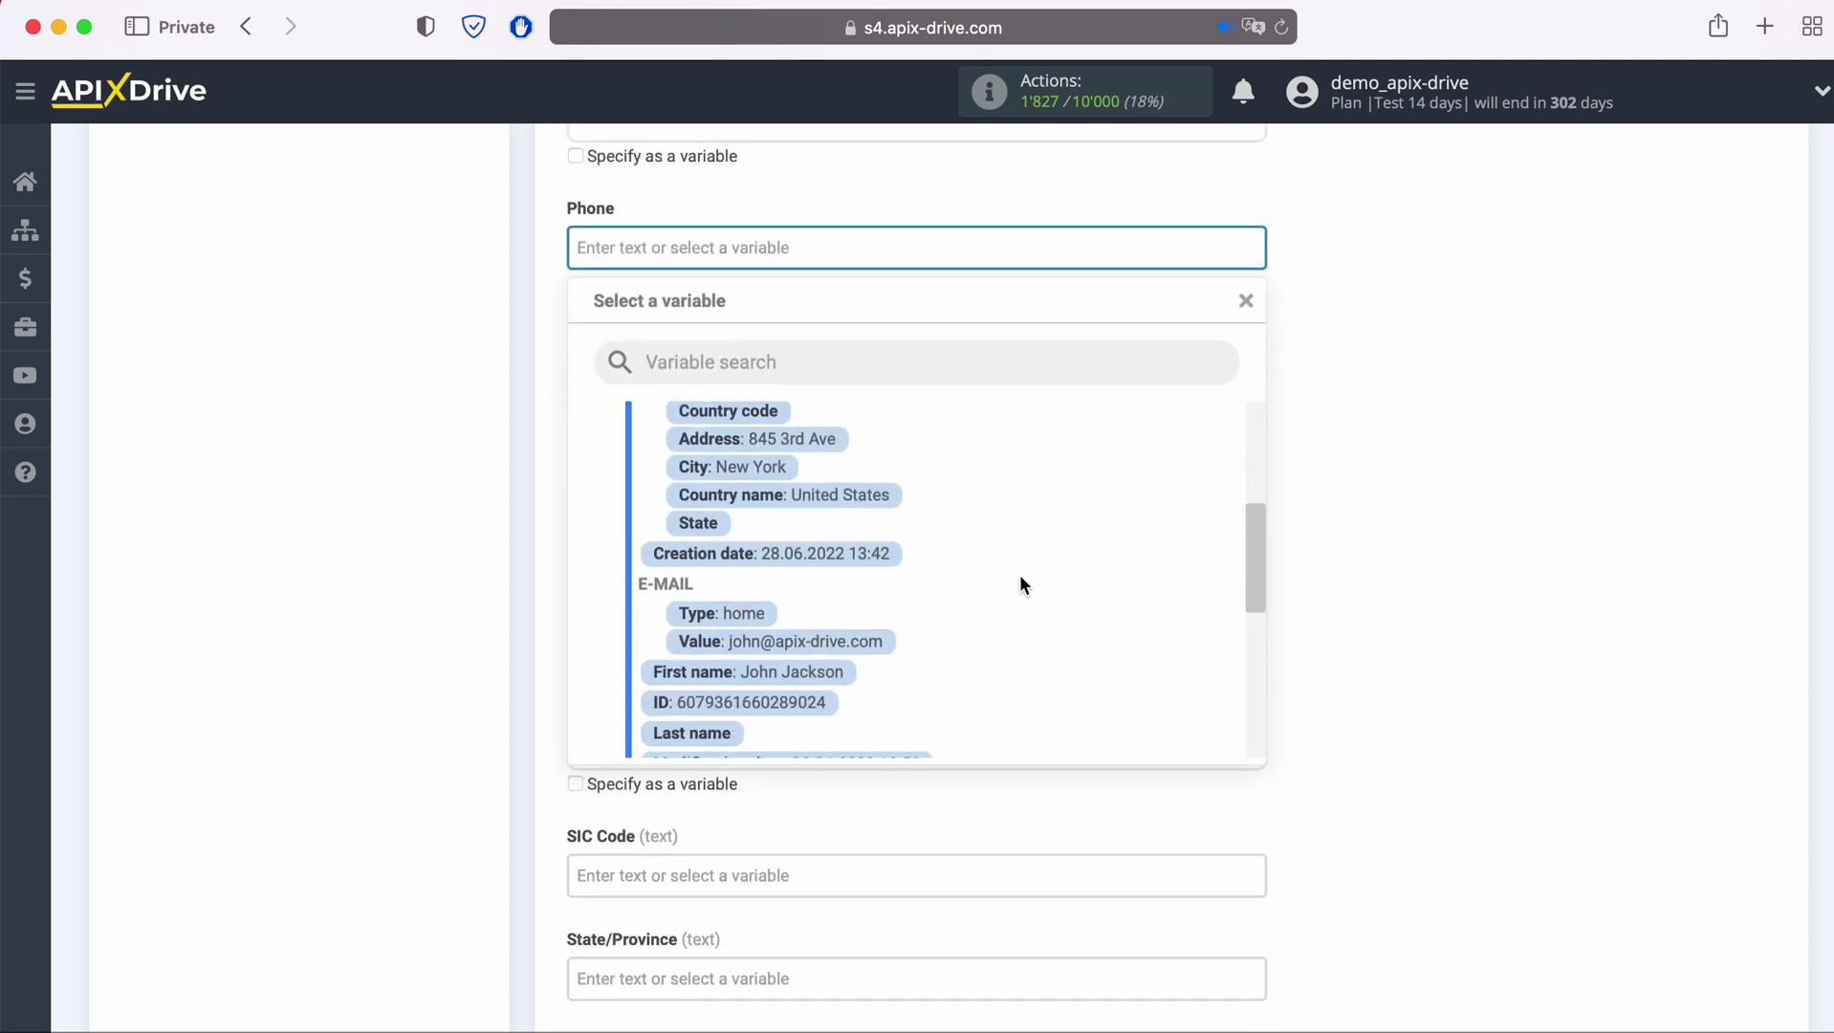
pyautogui.scroll(-4, 1021, 578)
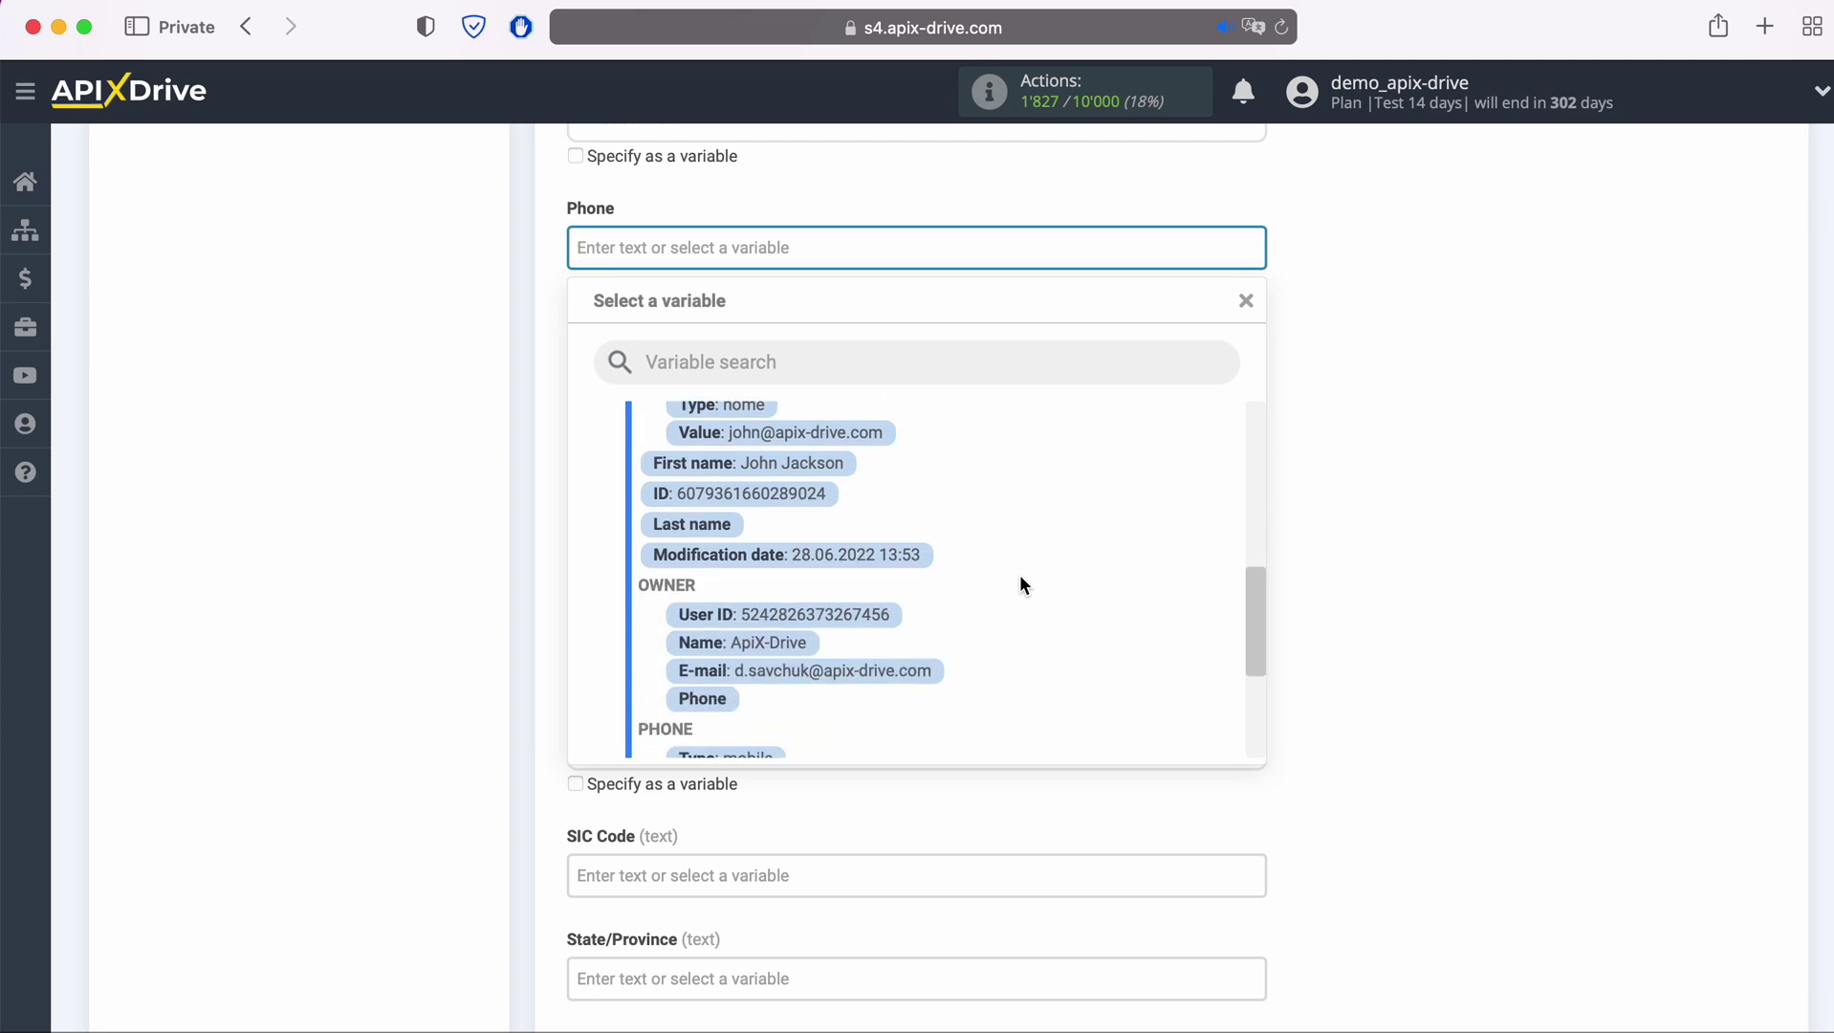
pyautogui.scroll(-1, 1020, 586)
pyautogui.click(847, 680)
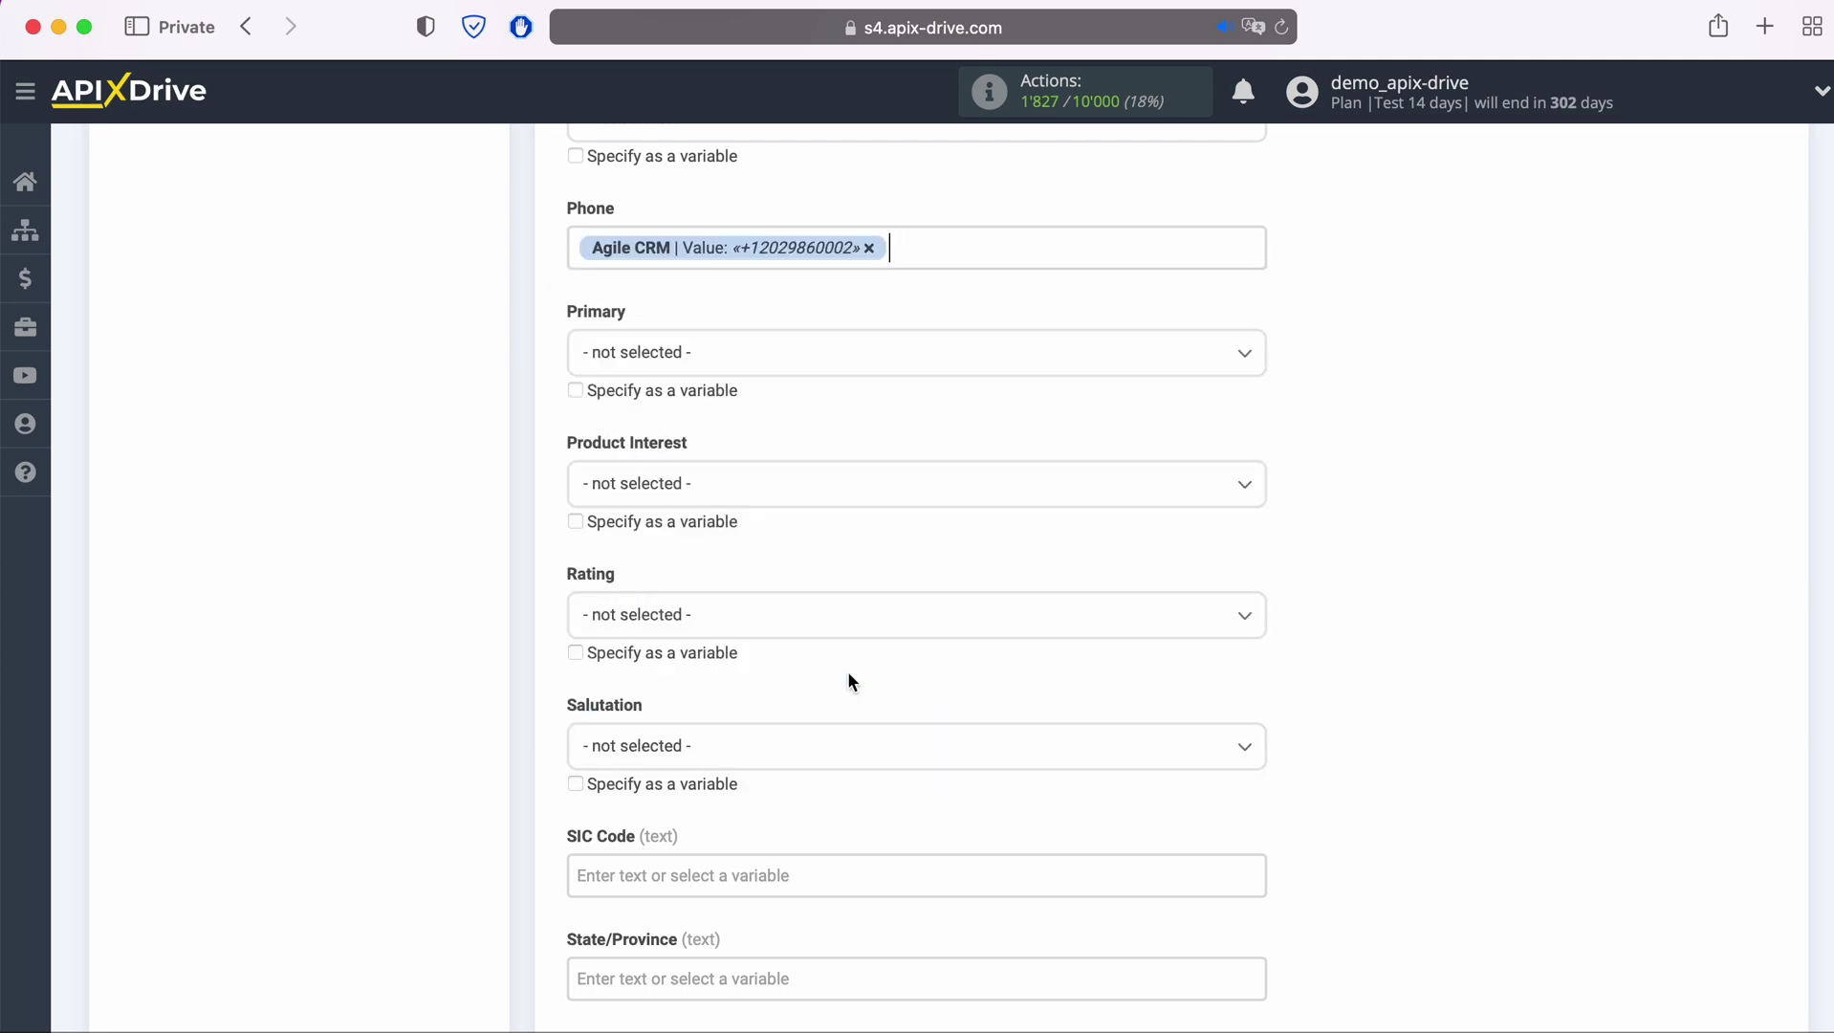
# Step: Set the lead Status to Open - Not Contacted
pyautogui.scroll(-2, 847, 681)
pyautogui.scroll(-1, 850, 681)
pyautogui.scroll(-3, 850, 672)
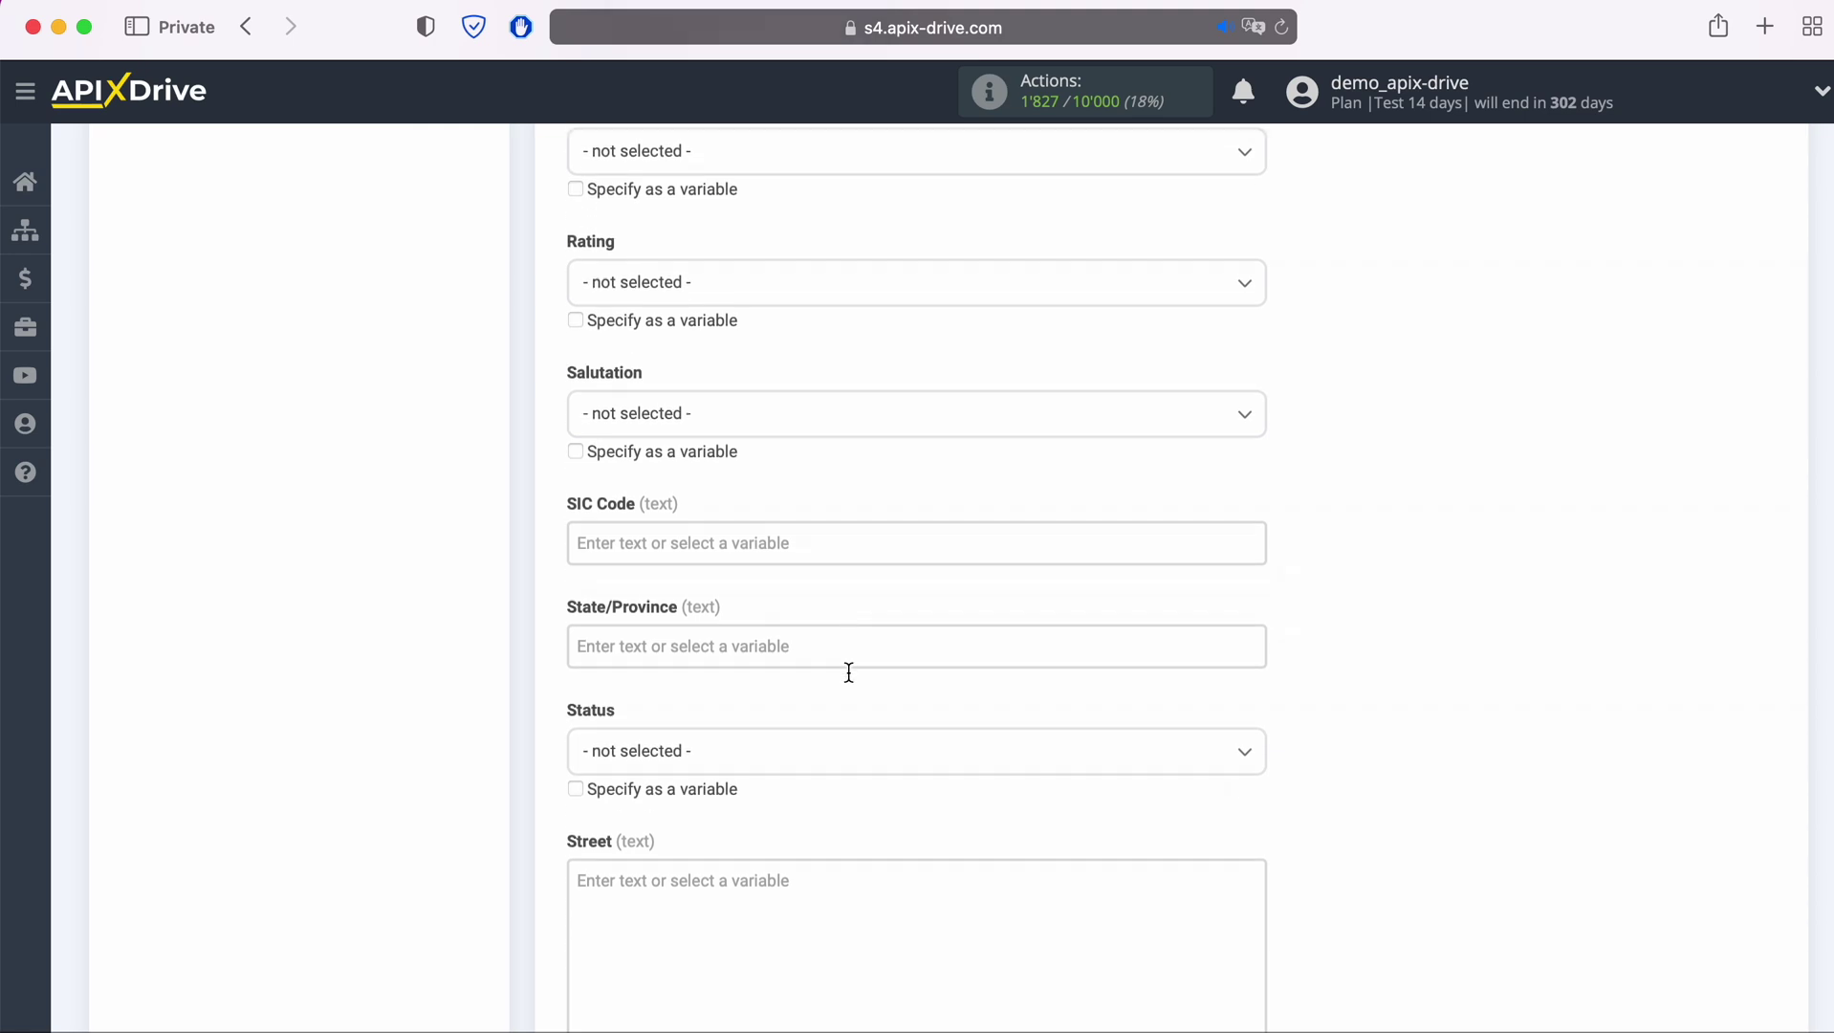
pyautogui.click(828, 642)
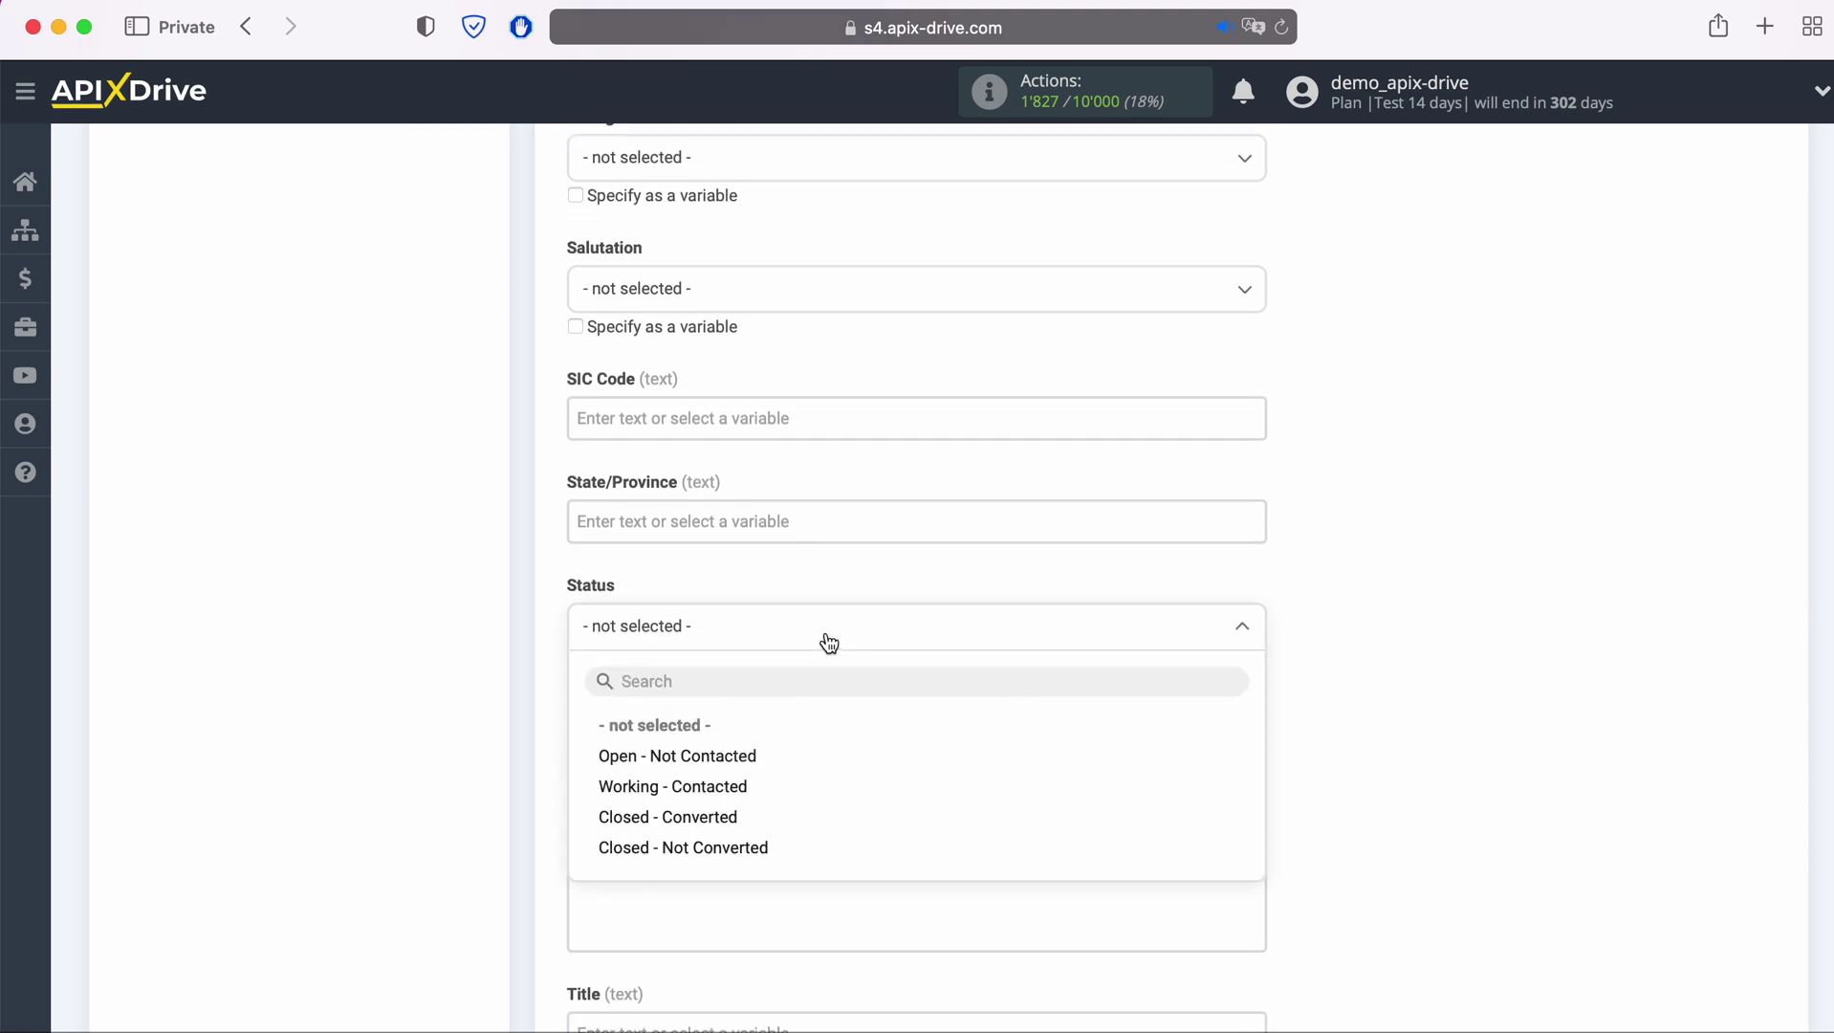
pyautogui.click(745, 756)
pyautogui.scroll(-3, 791, 720)
pyautogui.scroll(-2, 793, 718)
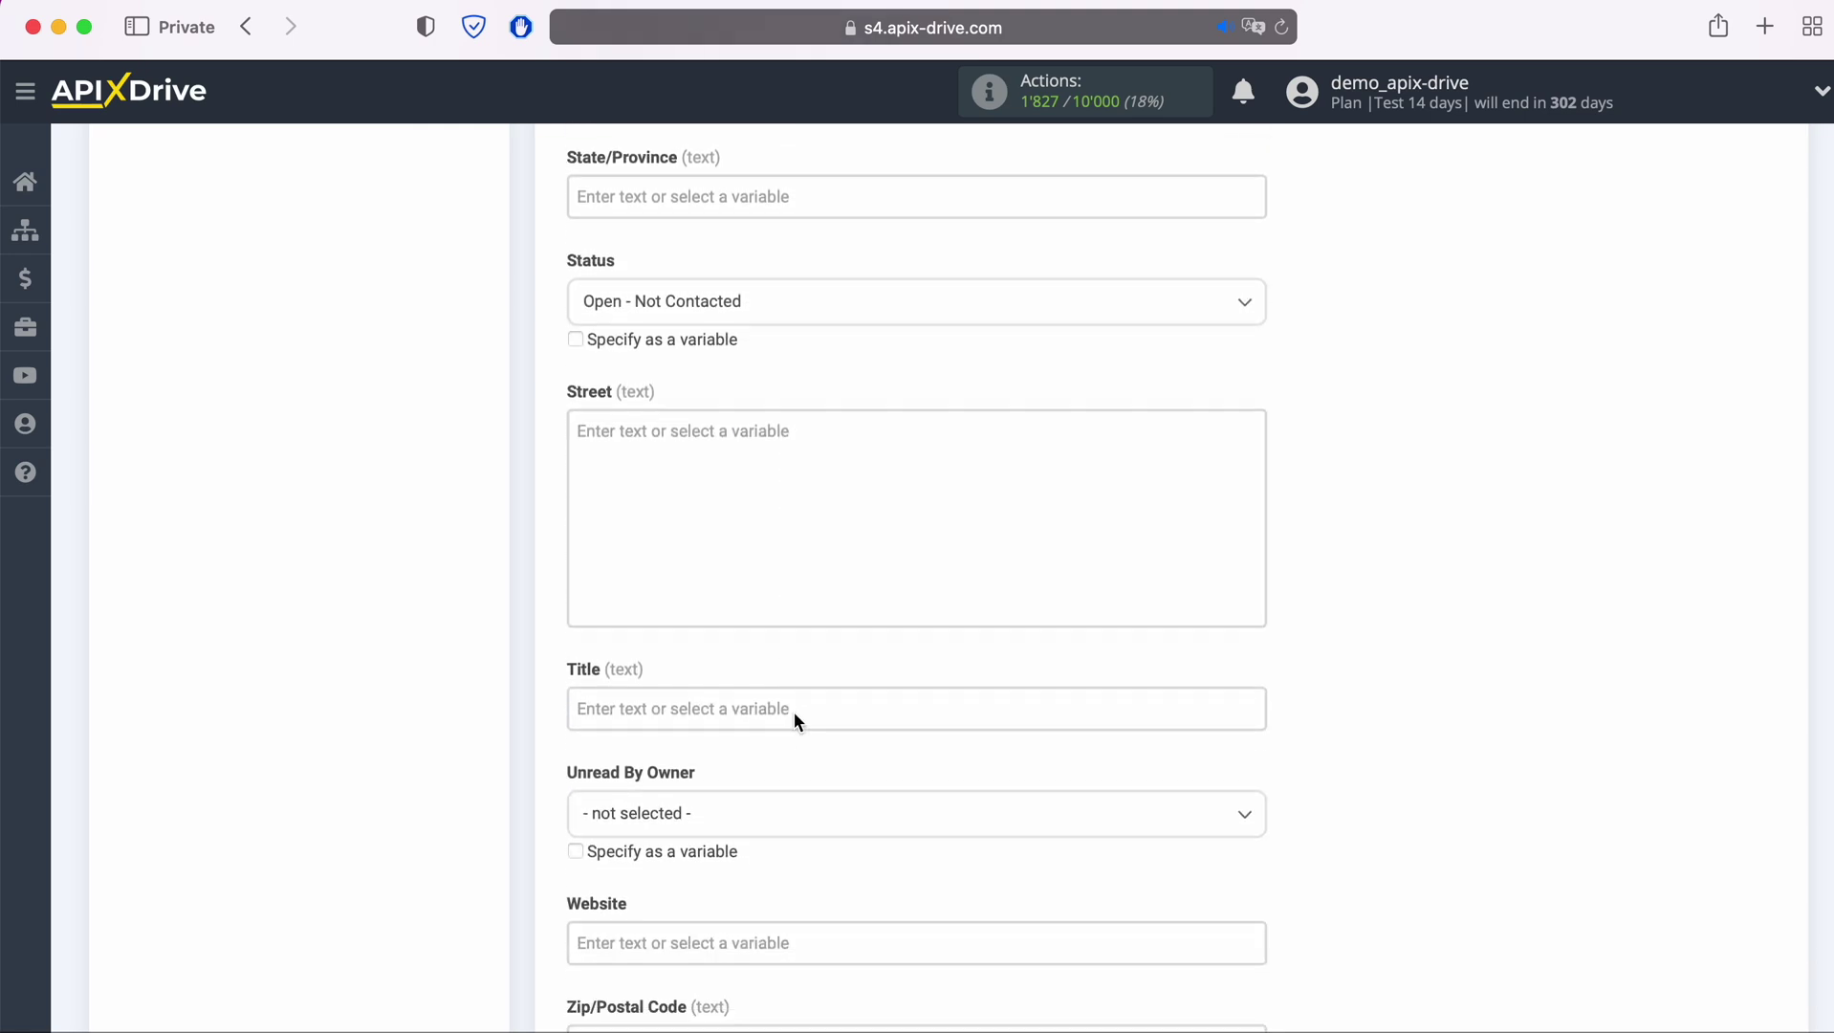
pyautogui.click(749, 626)
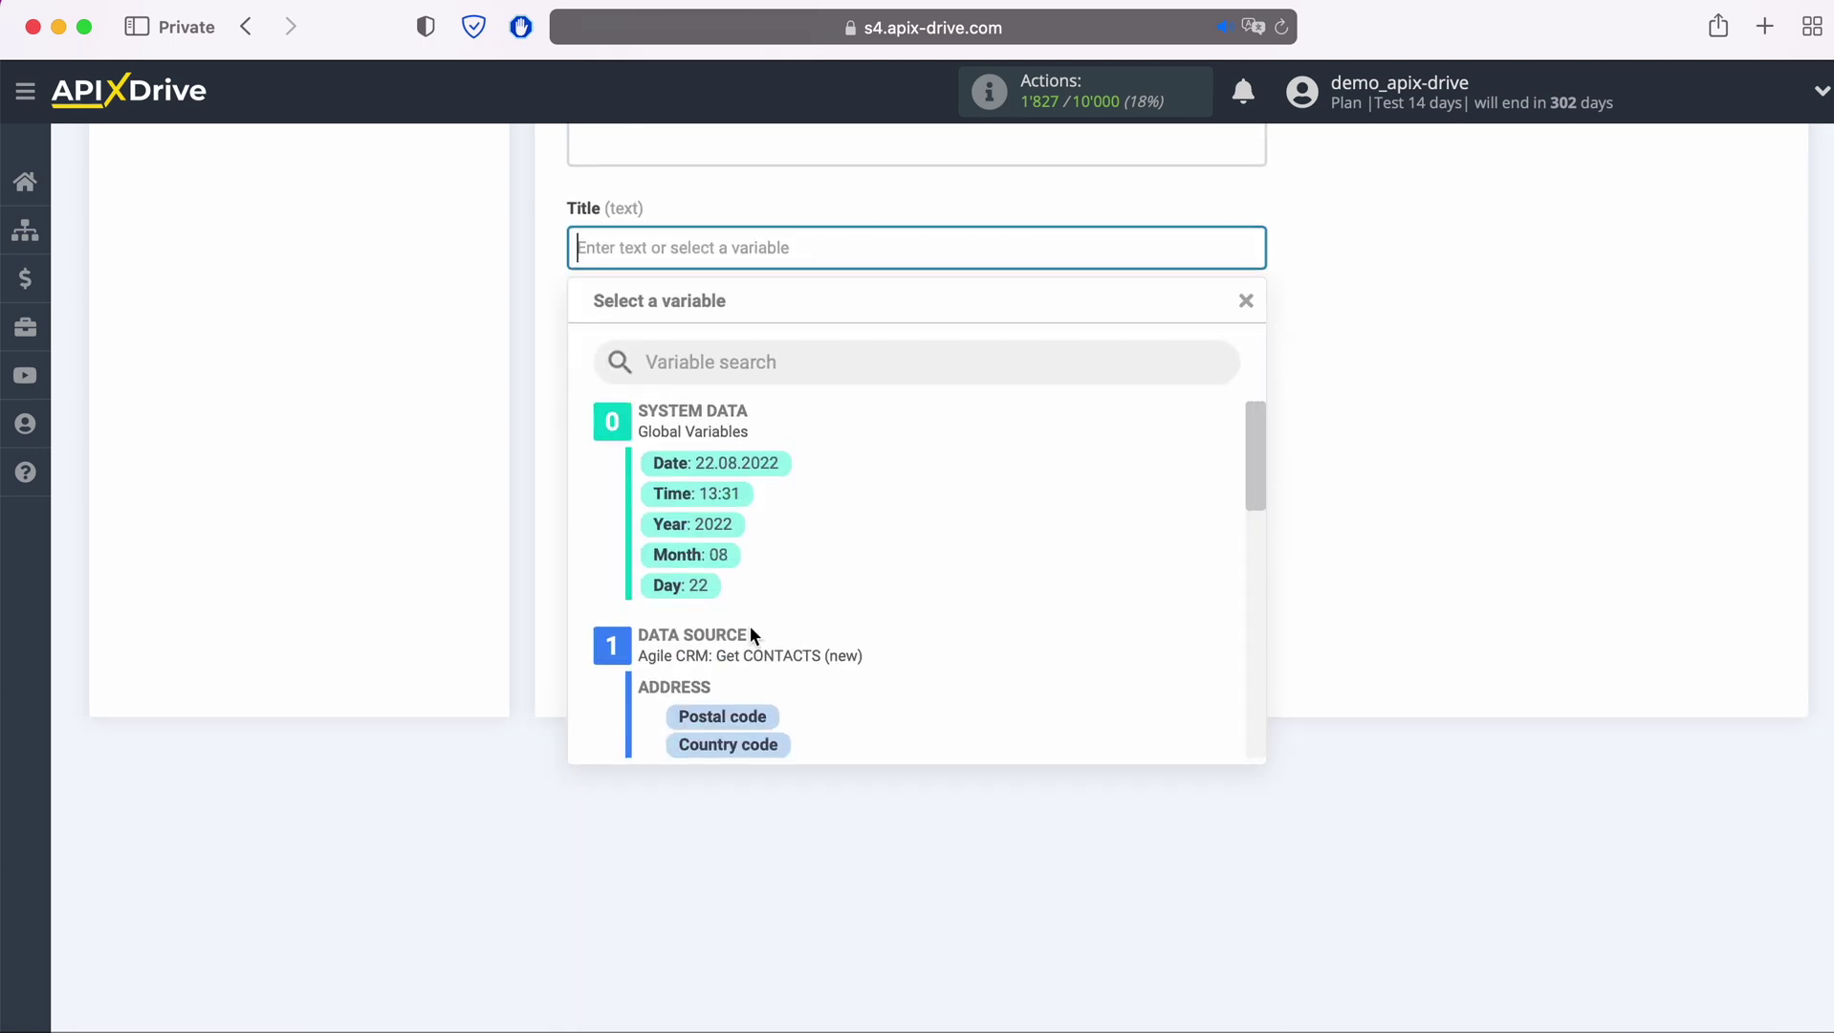
# Step: Make the Title 'New CONTACT from AgileCRM' plus the contact's first name, then continue to testing
pyautogui.write('New CONTACT')
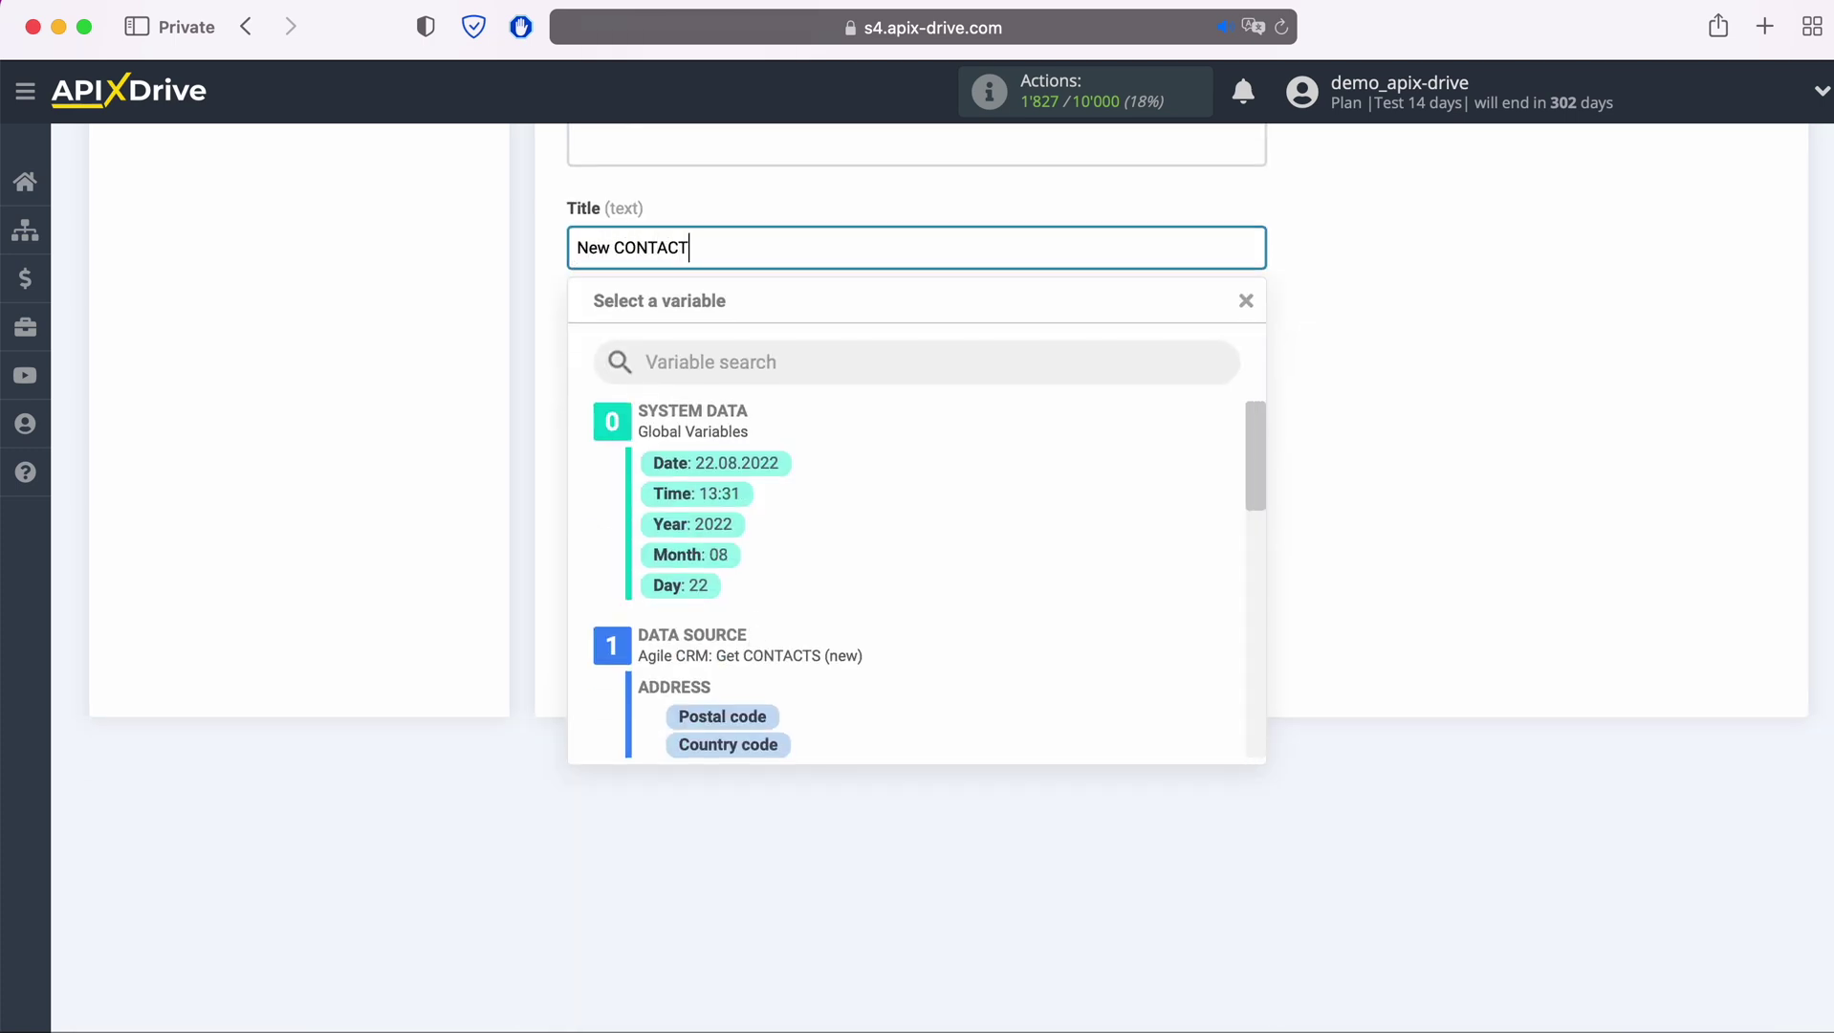
pyautogui.write(' from AgileCRM')
pyautogui.scroll(-5, 980, 666)
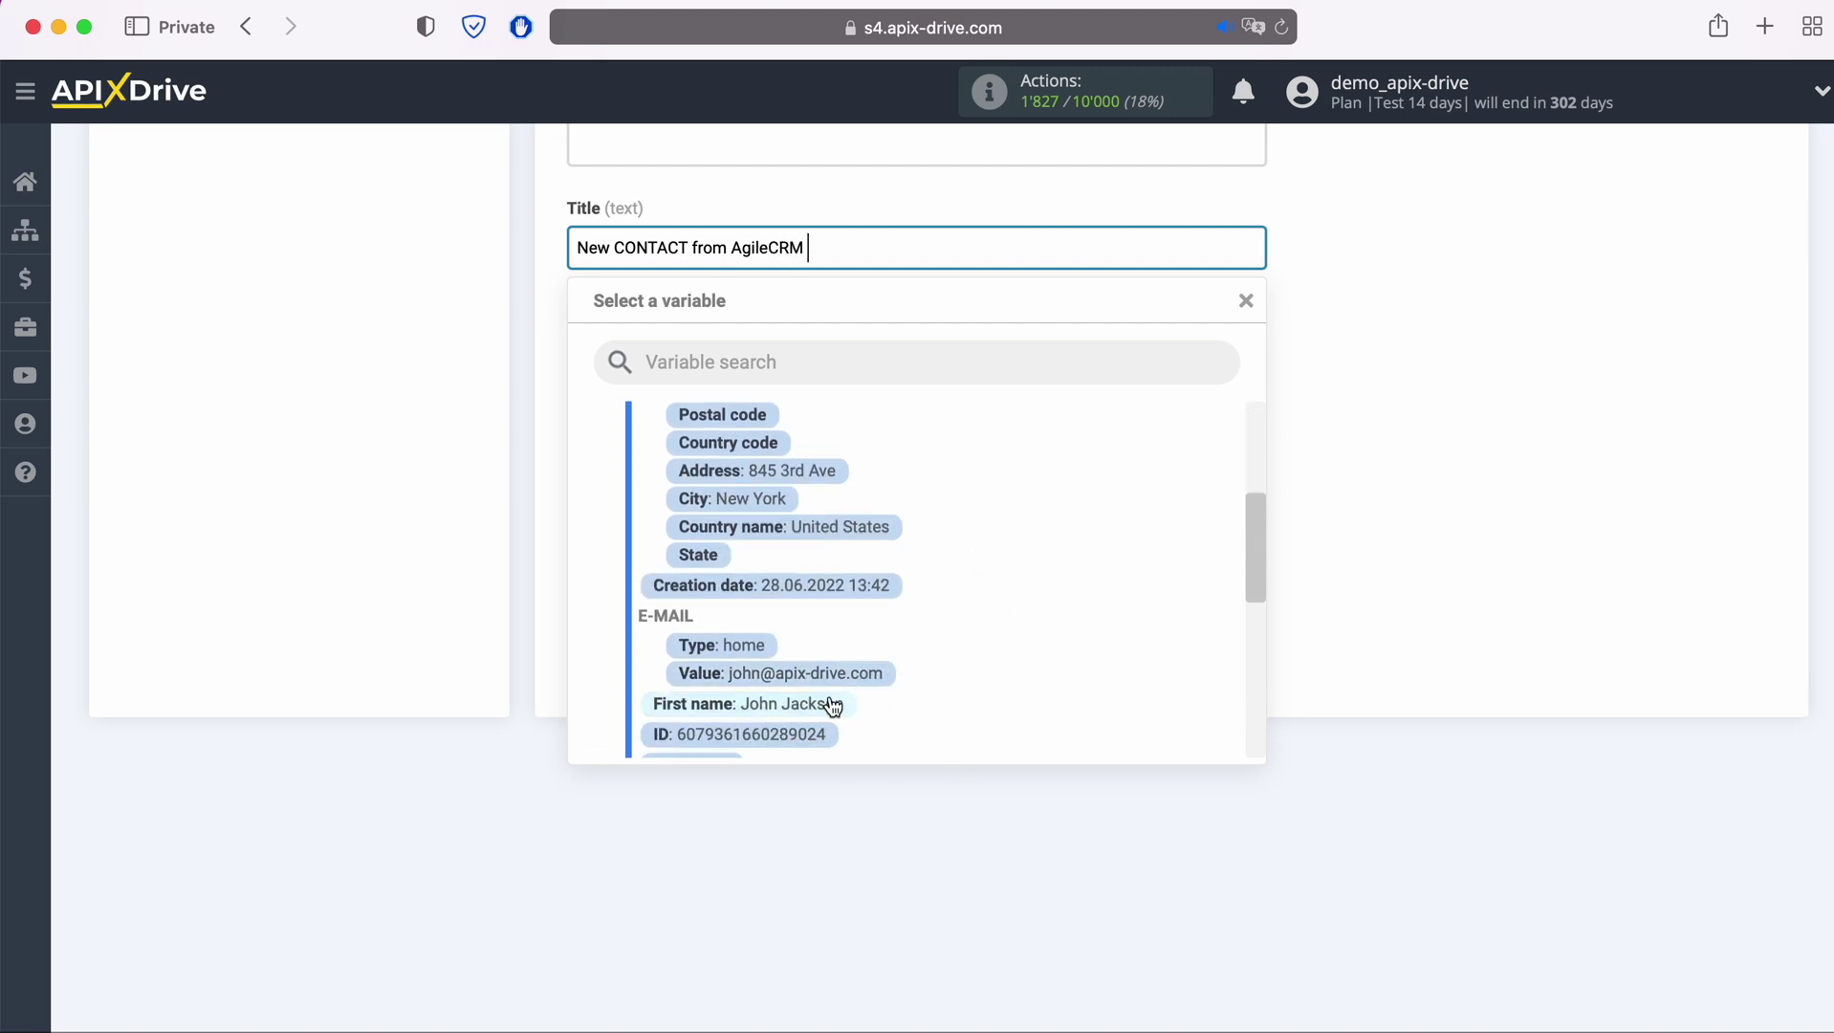
pyautogui.click(825, 704)
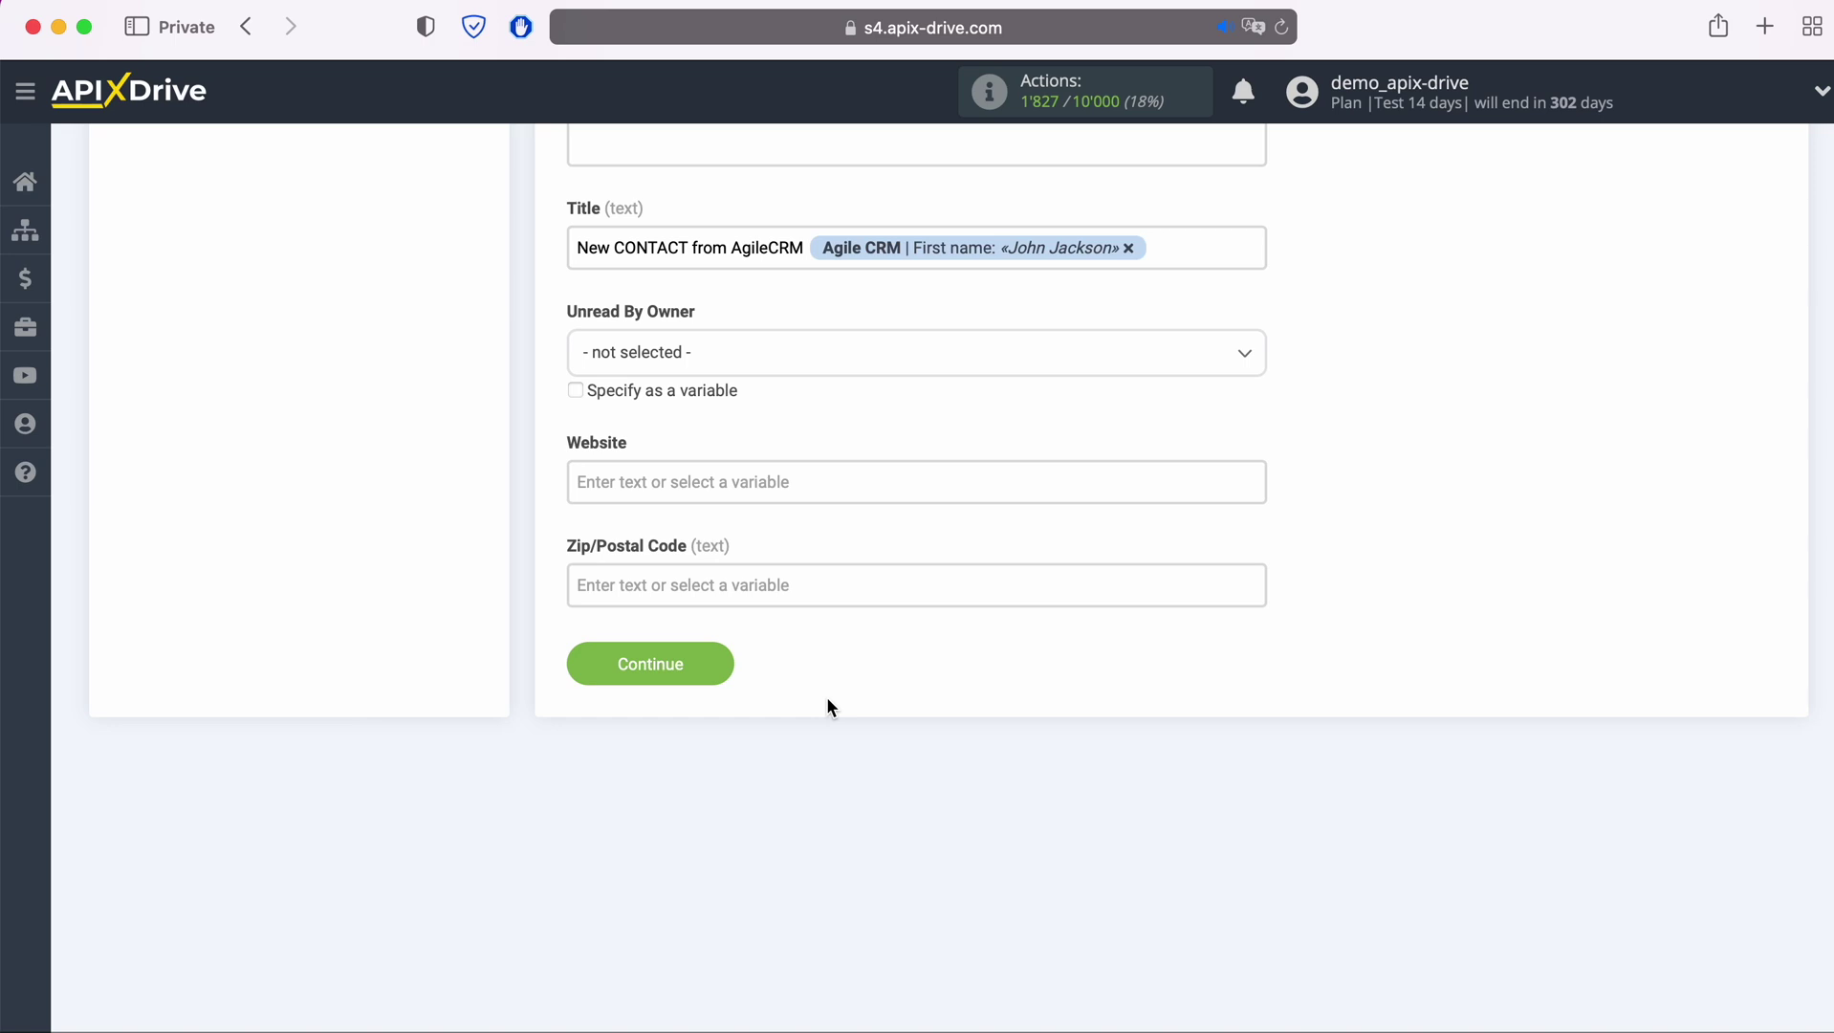
pyautogui.click(724, 664)
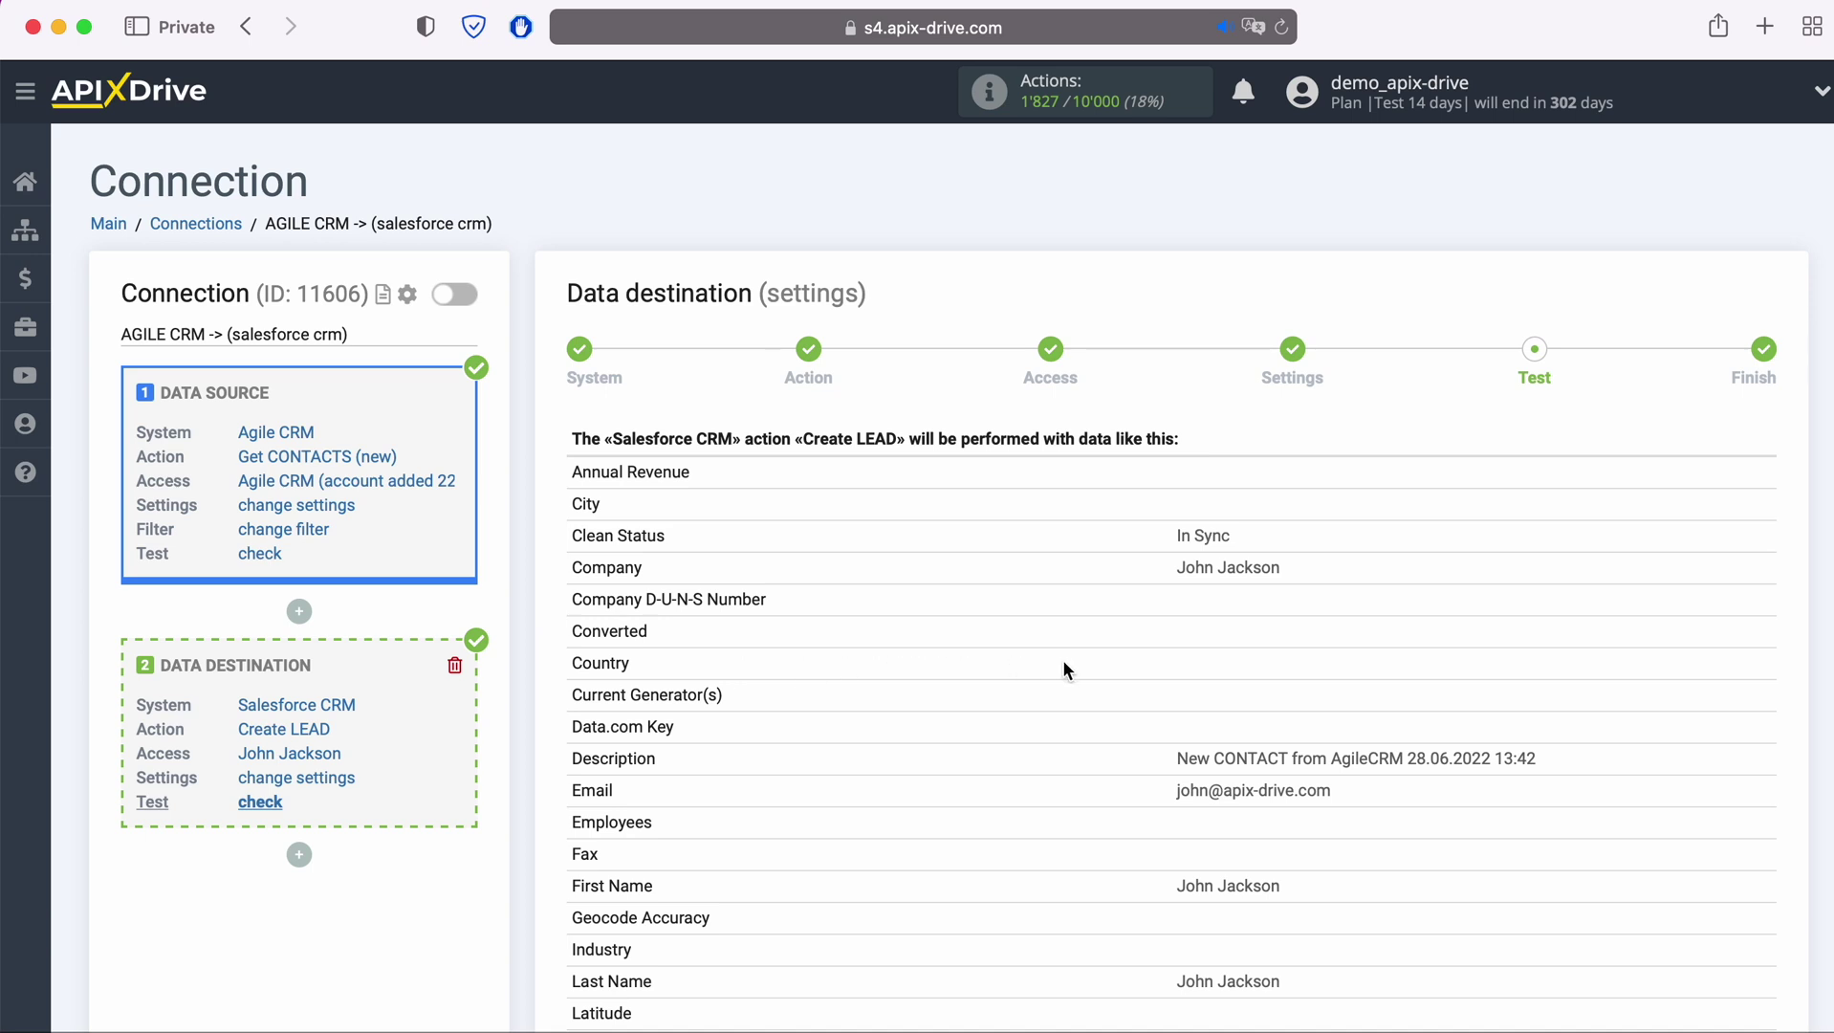
# Step: Review the test preview and send the test lead to Salesforce CRM
pyautogui.scroll(-5, 1063, 663)
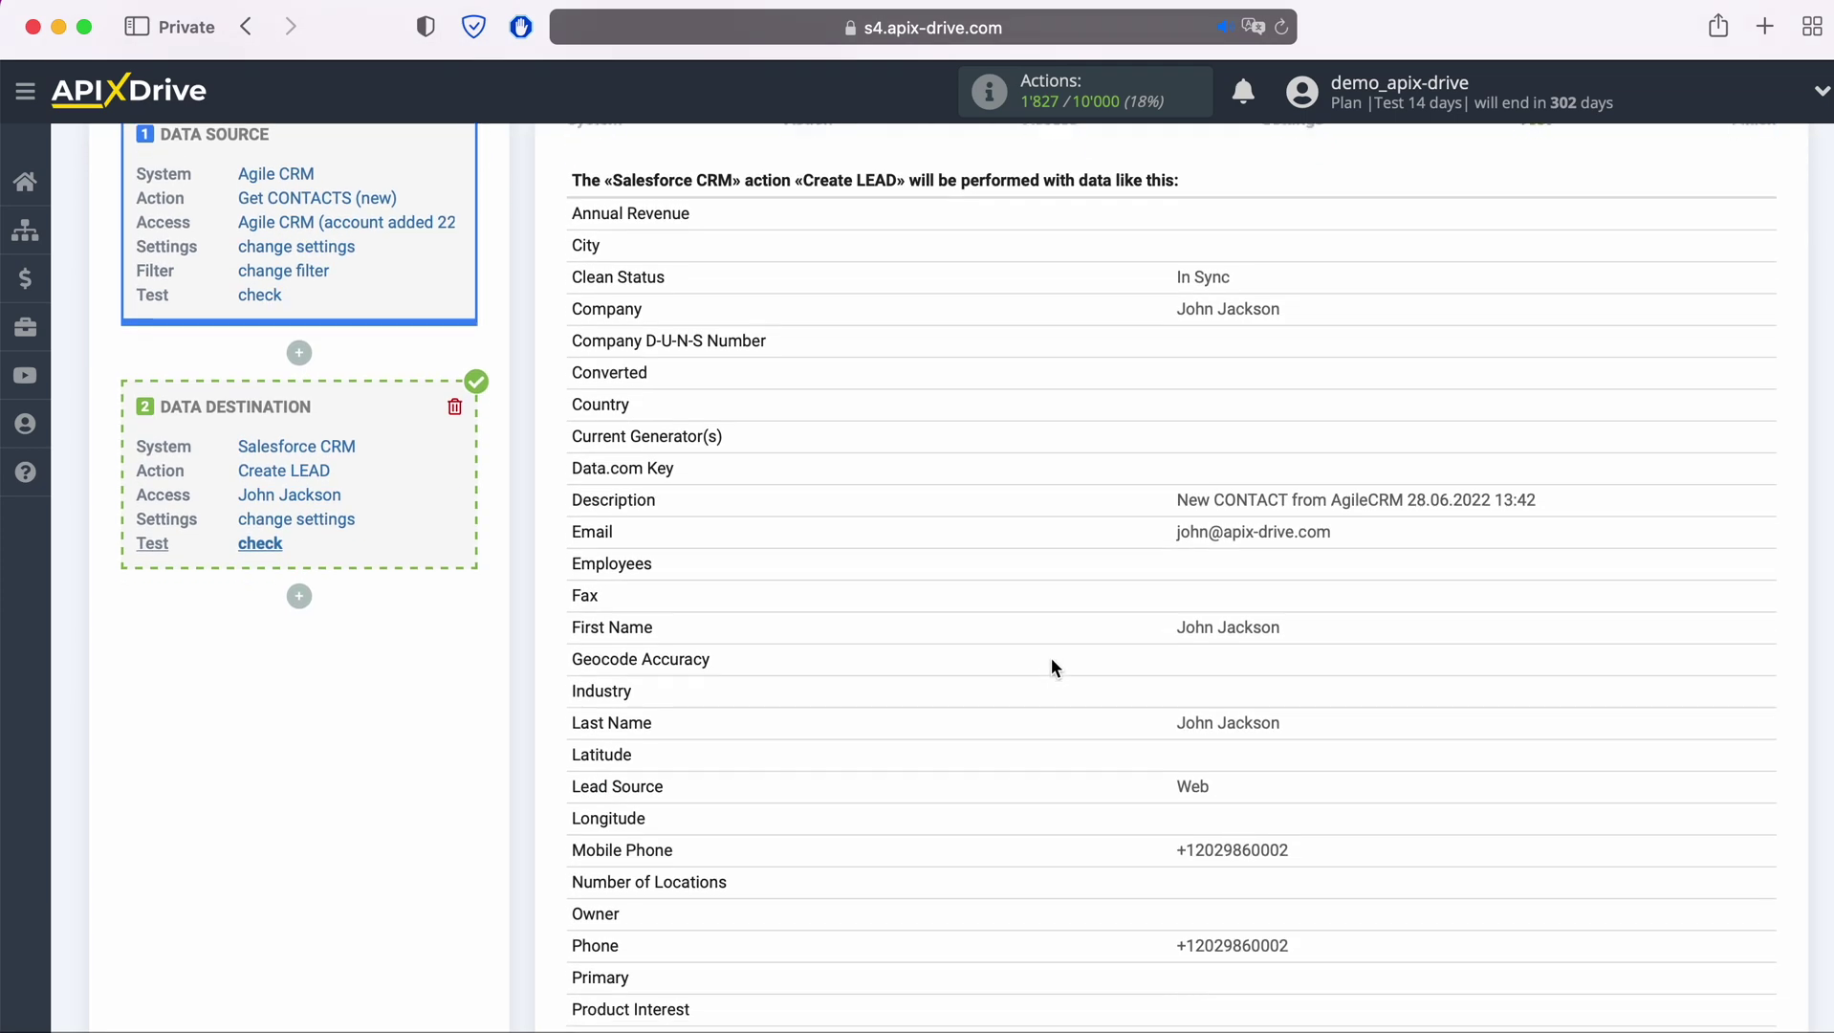
pyautogui.scroll(-5, 1052, 659)
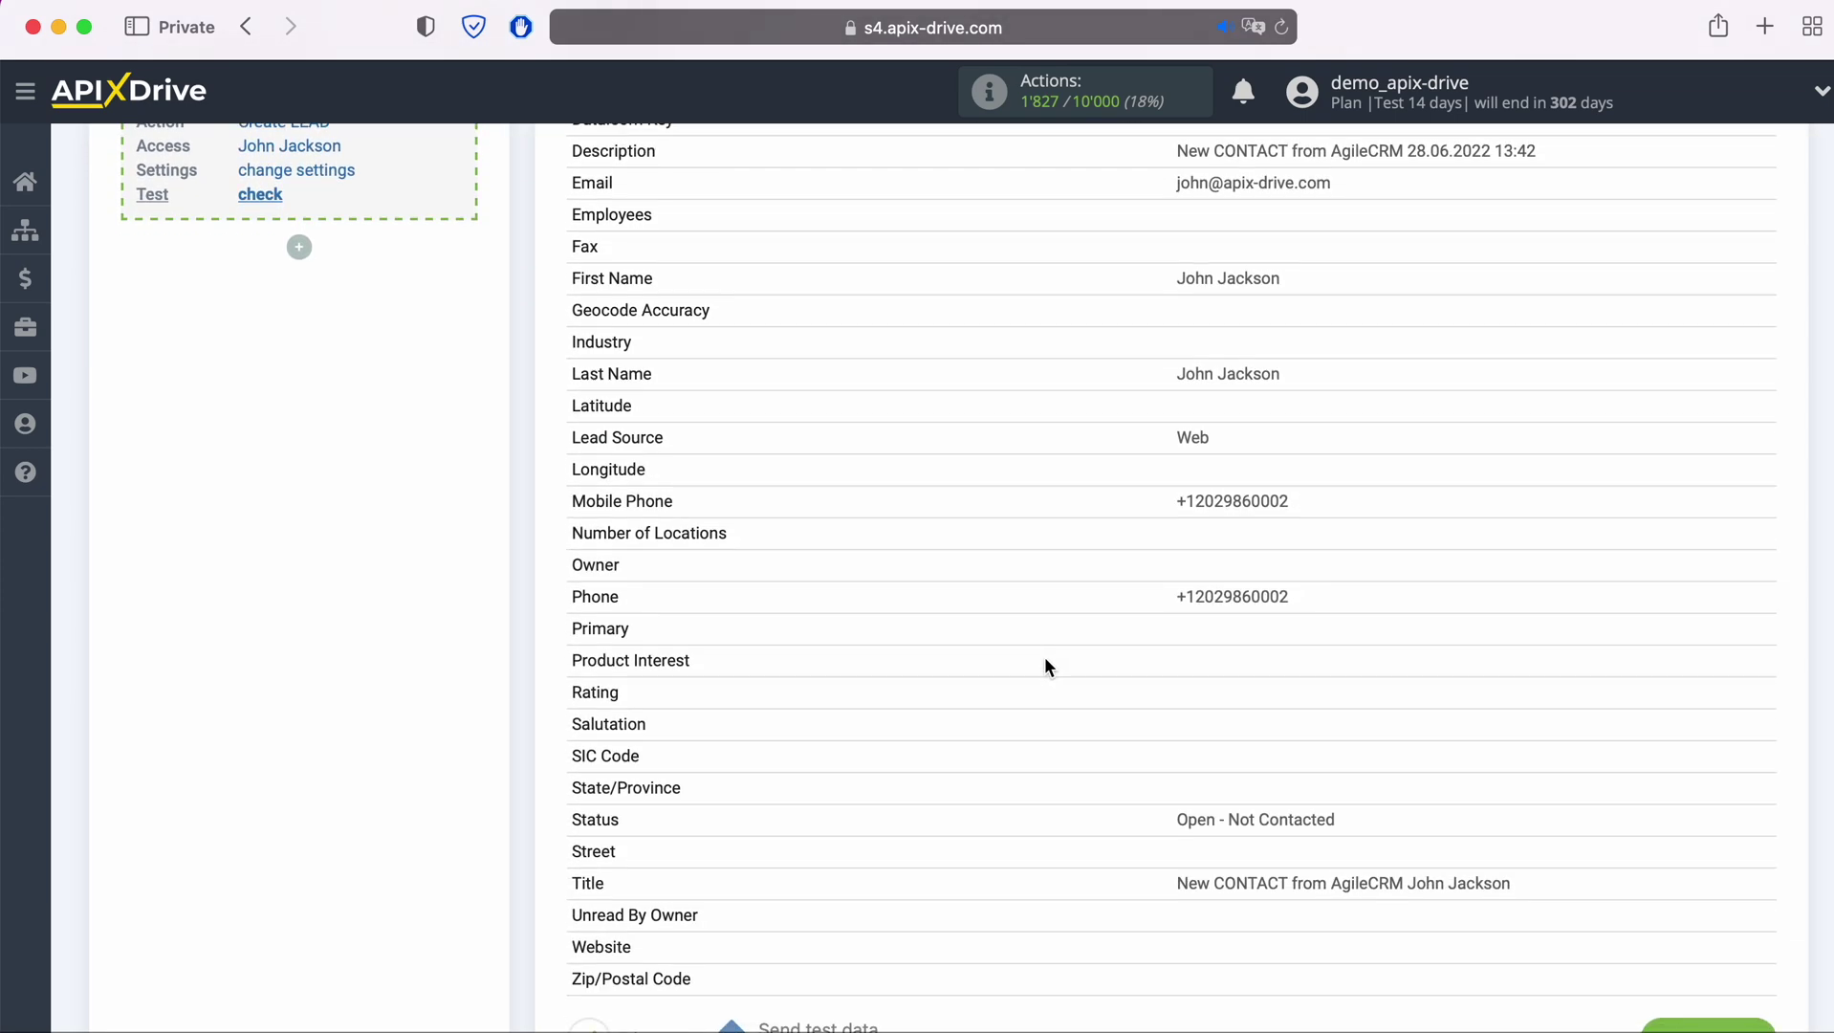
pyautogui.scroll(-1, 1045, 658)
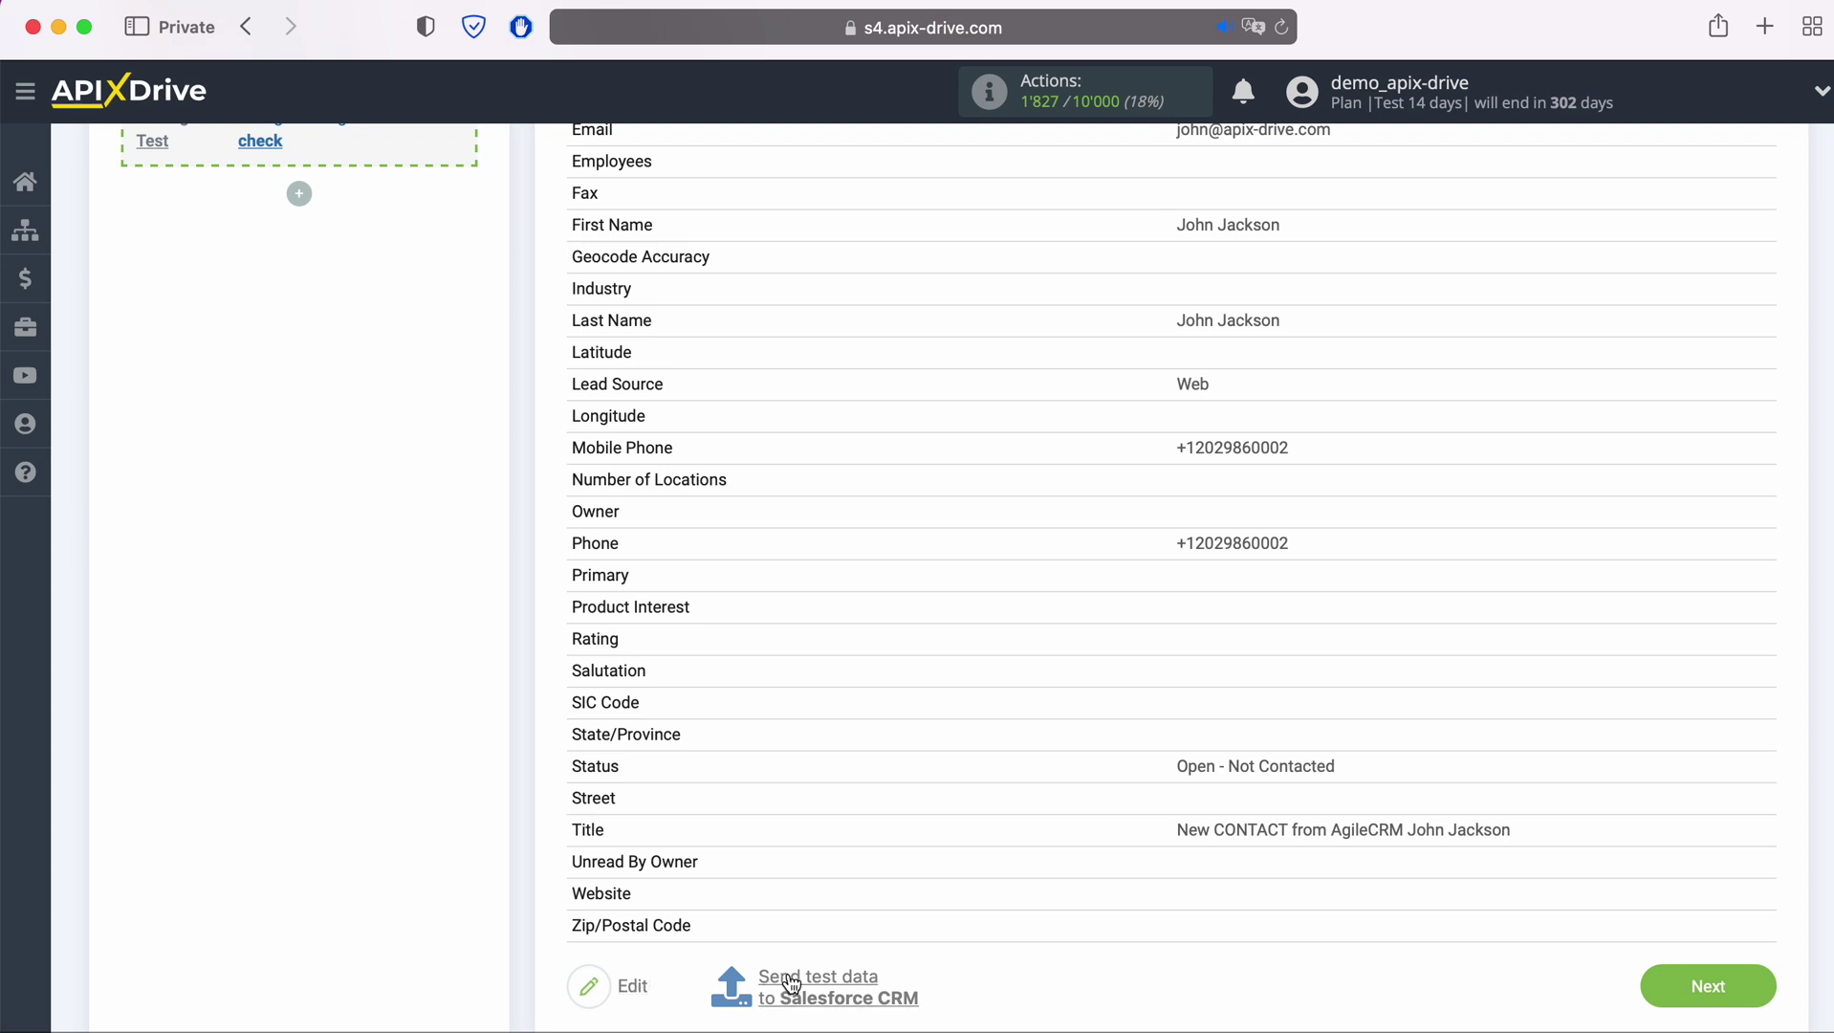
pyautogui.click(820, 982)
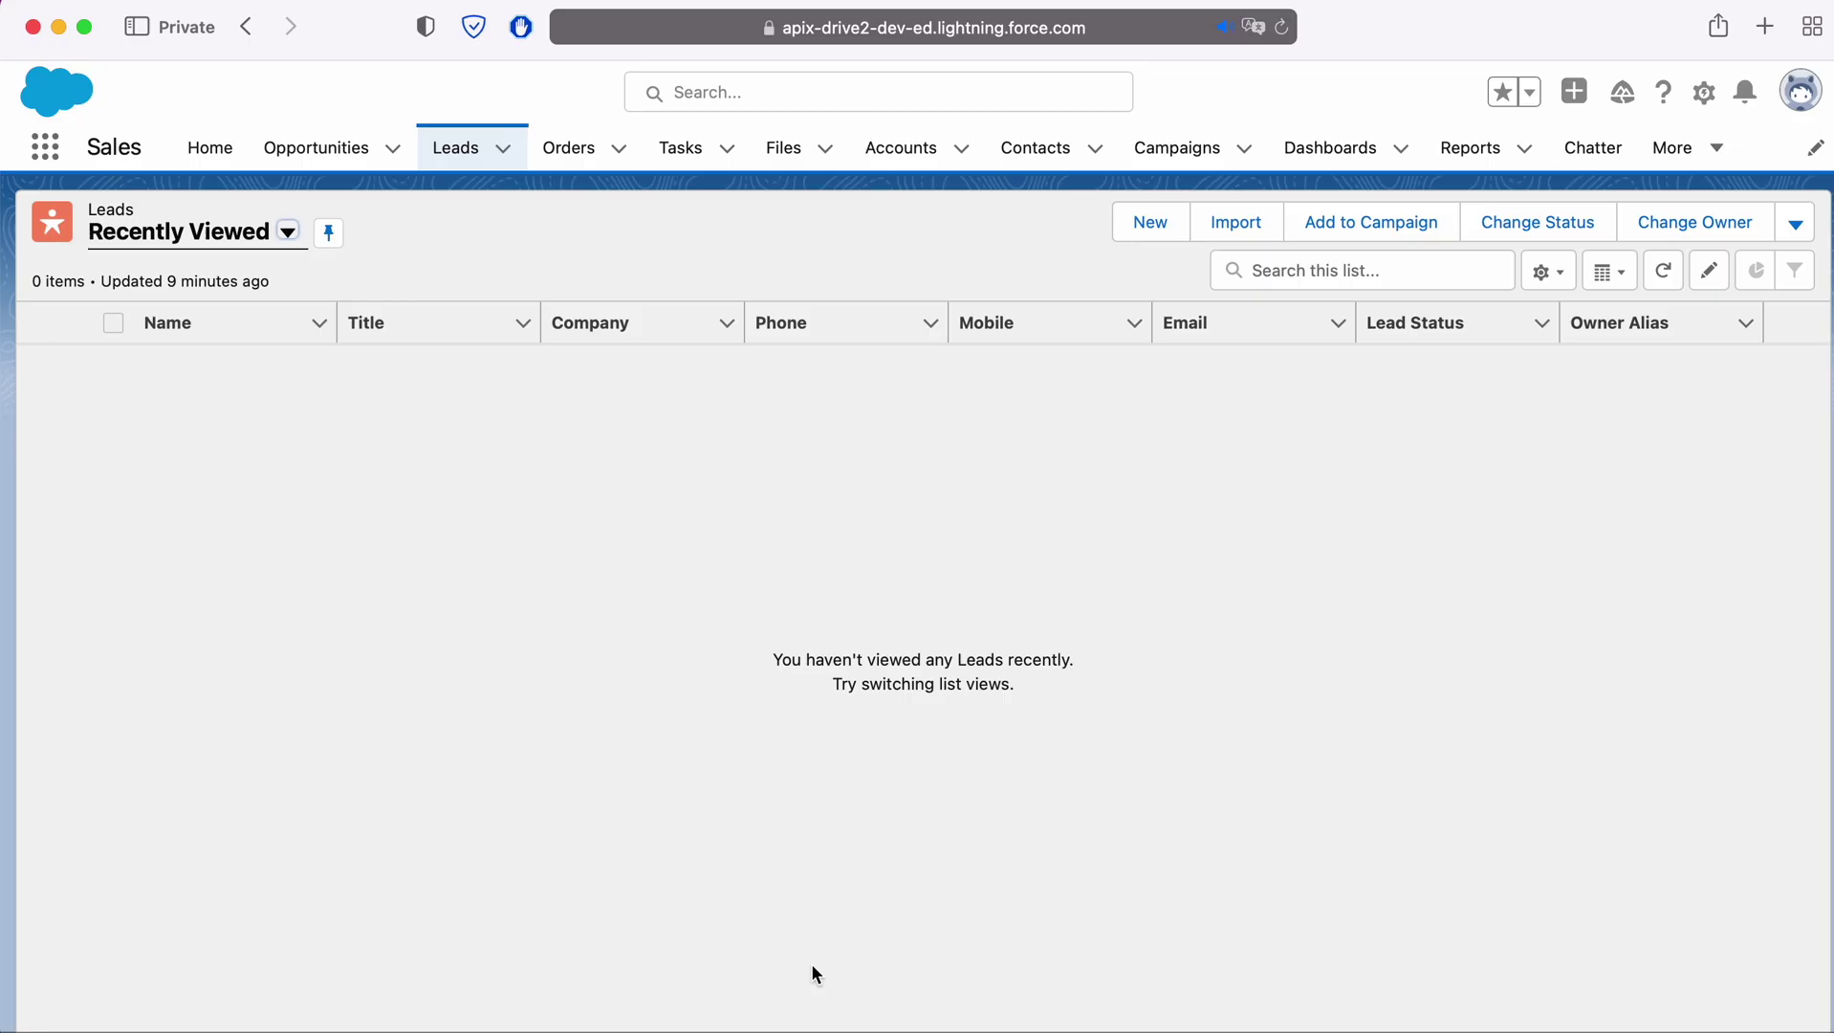
# Step: Reload the Salesforce Leads list and view the new test lead's details
pyautogui.click(1283, 27)
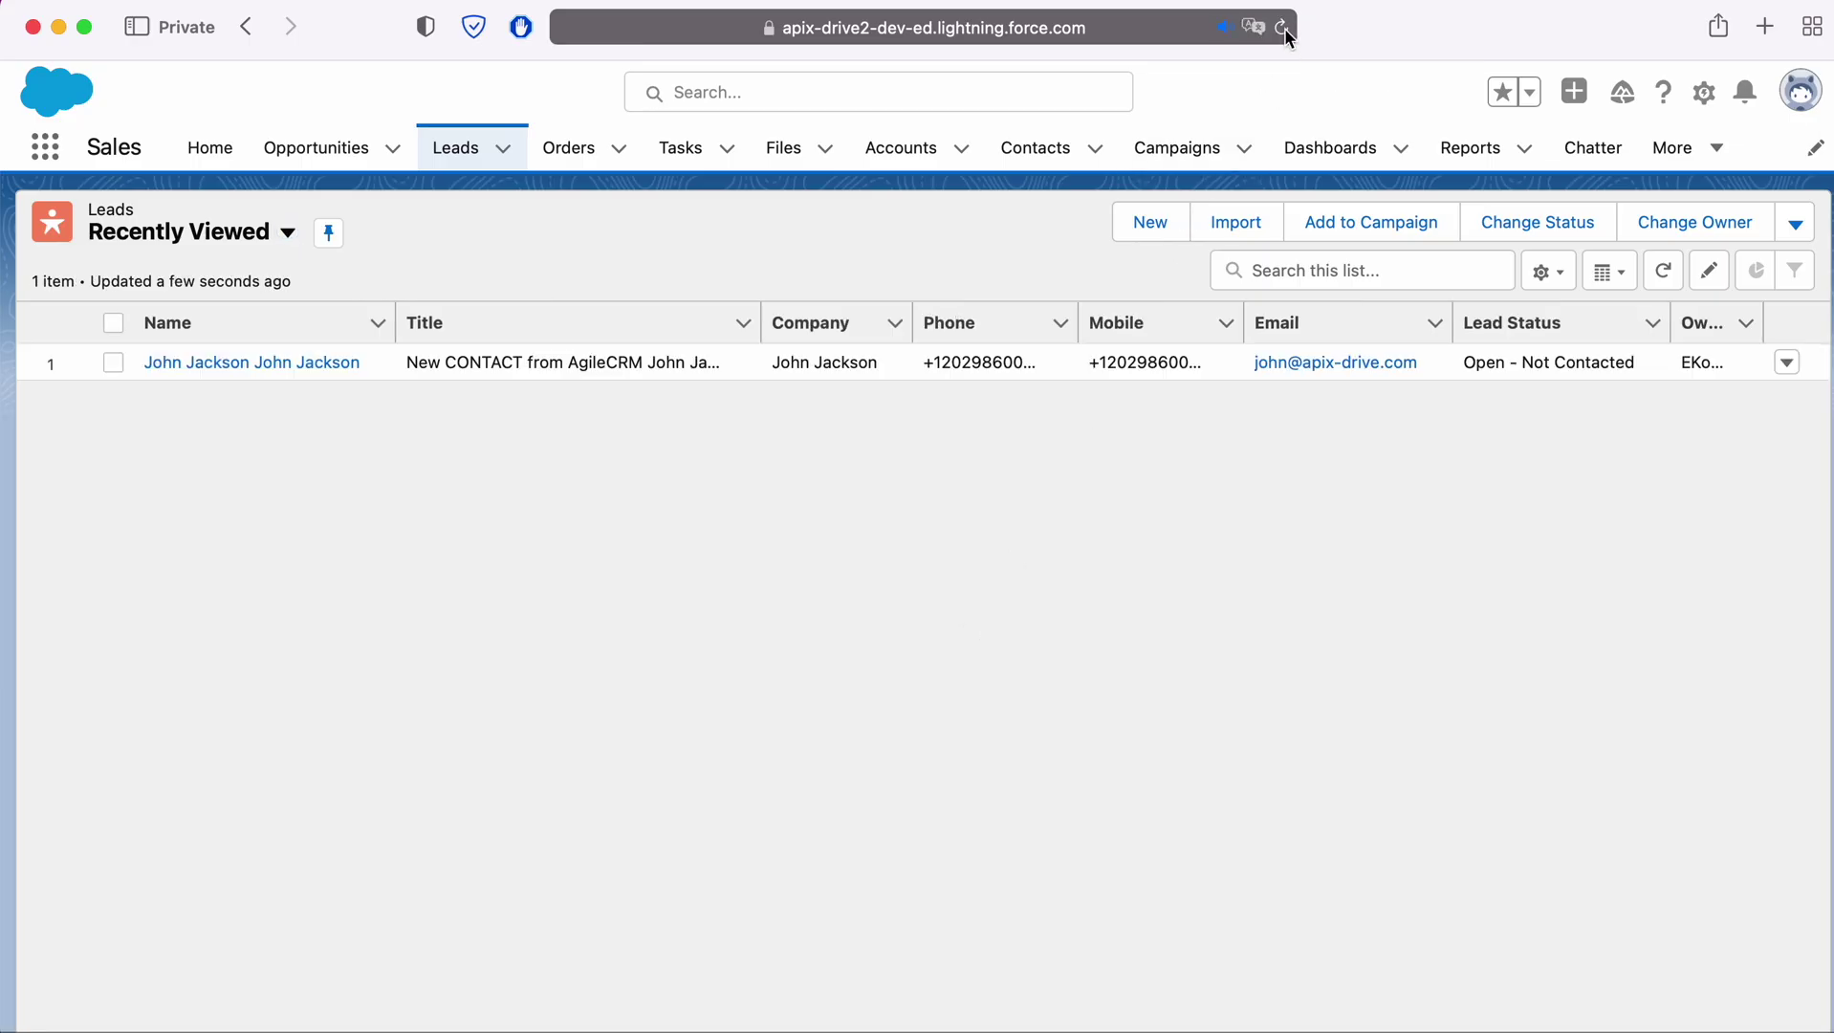
pyautogui.click(291, 371)
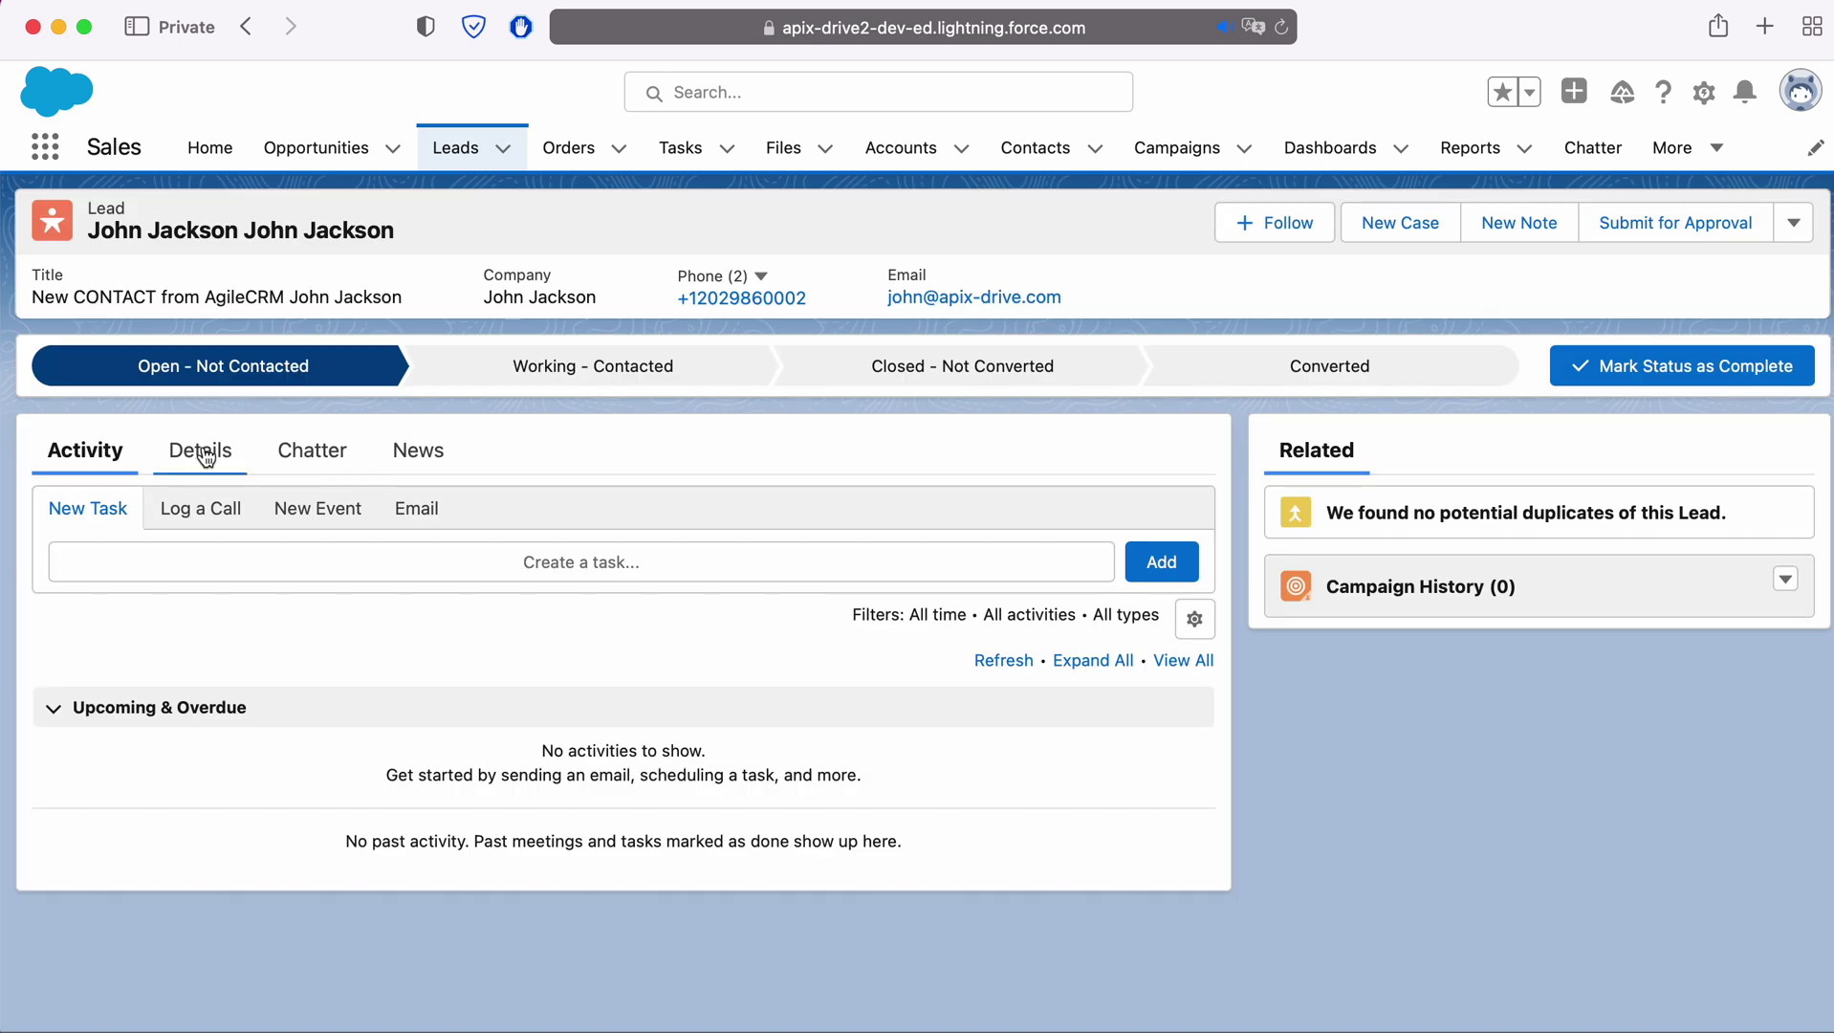
pyautogui.click(196, 450)
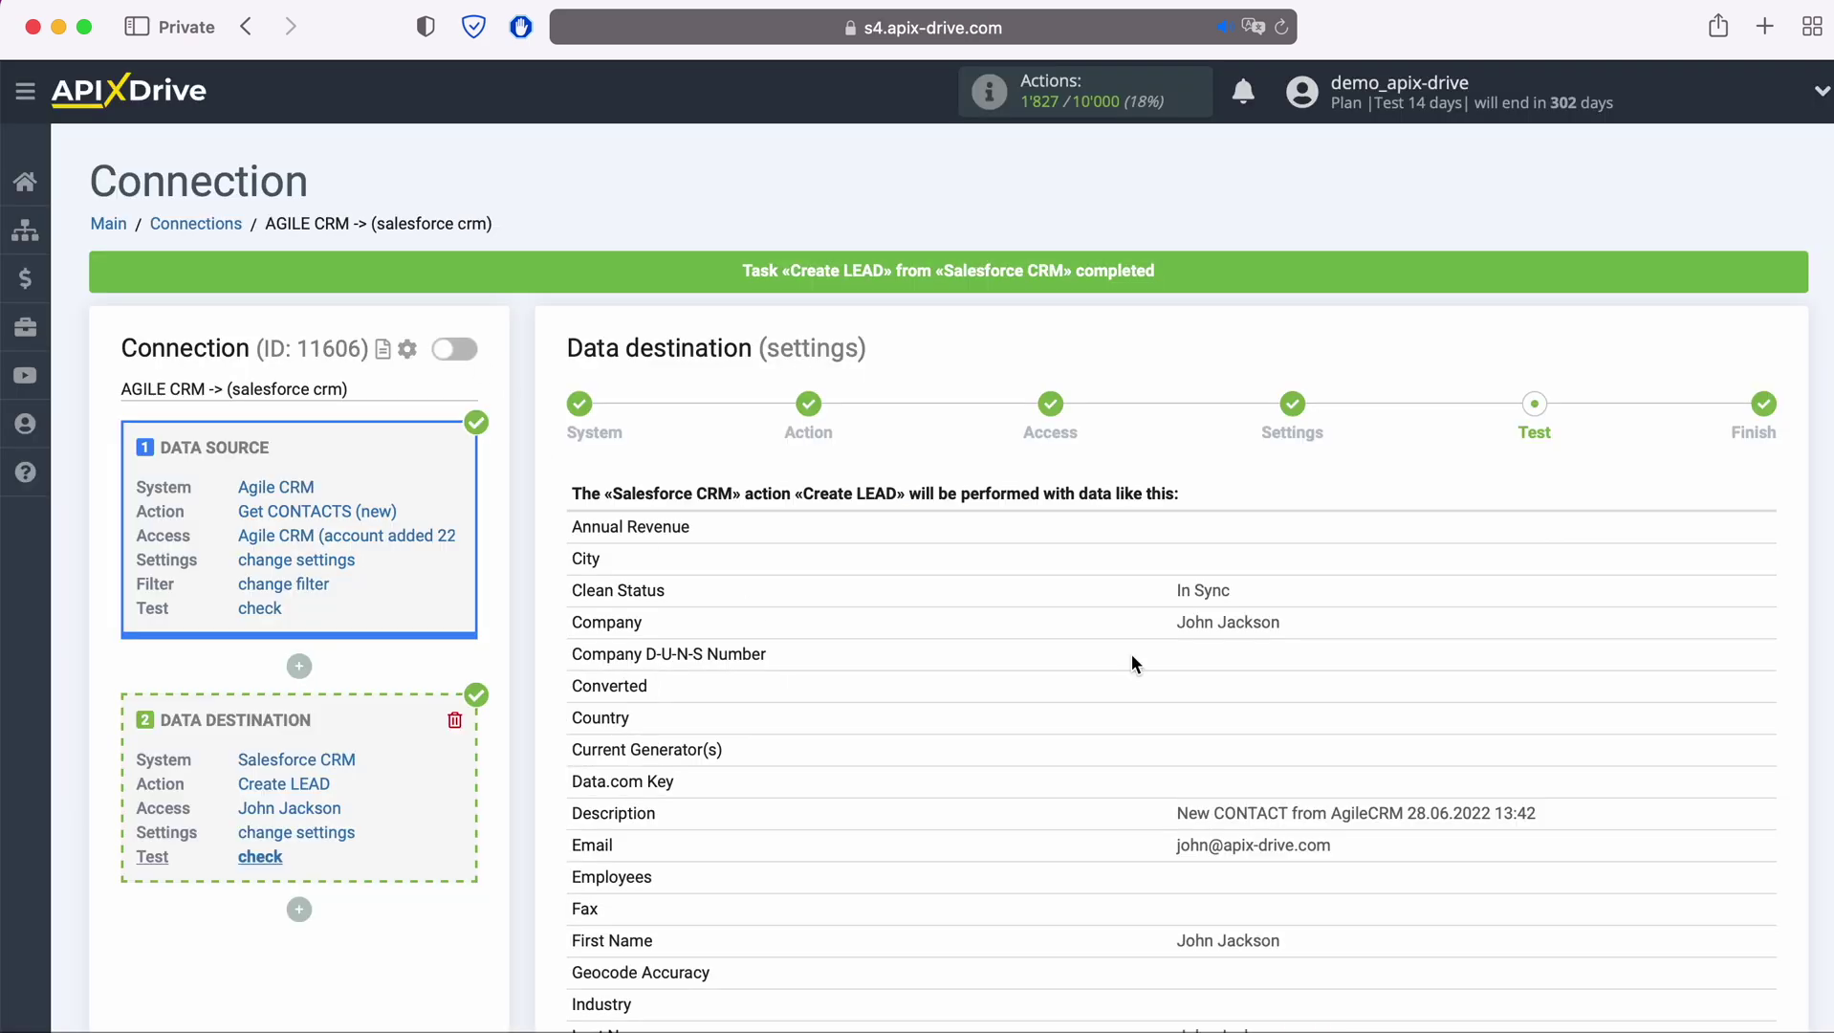
# Step: Proceed from the ApiX-Drive test page to the Finish step of the destination setup
pyautogui.scroll(-5, 1552, 656)
pyautogui.scroll(-5, 1559, 658)
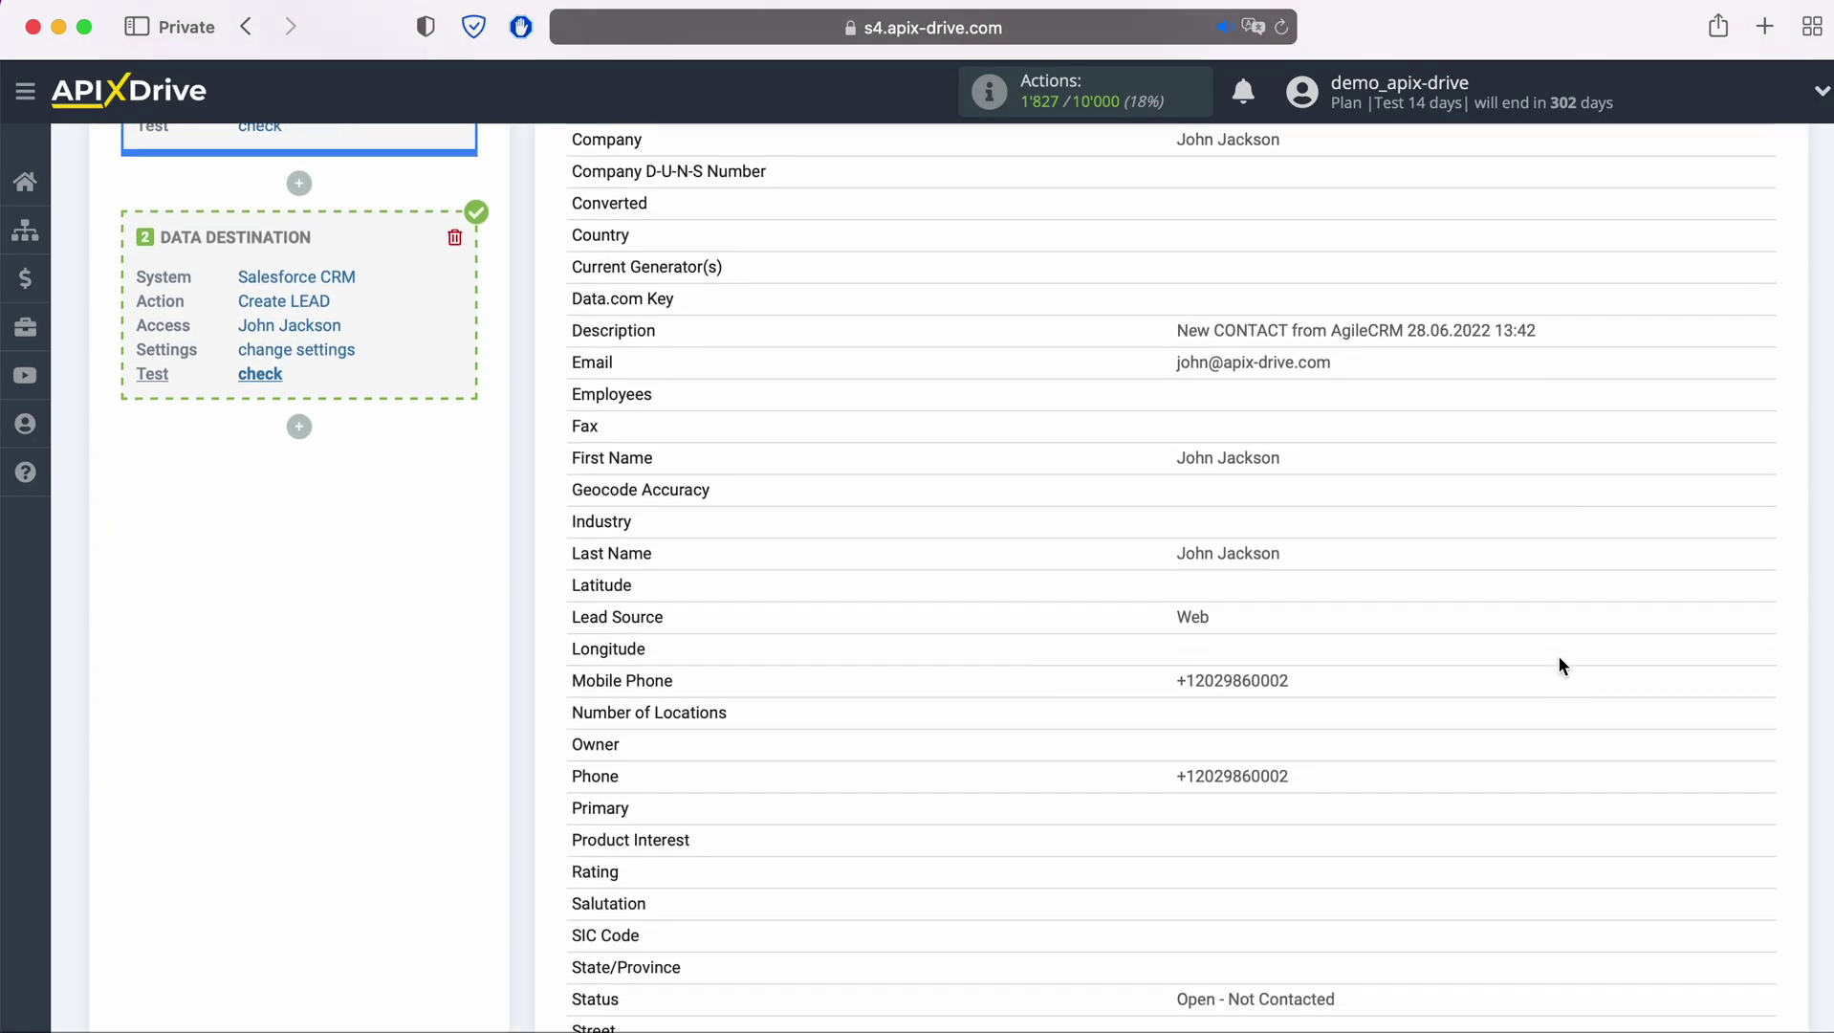
pyautogui.scroll(-2, 1559, 667)
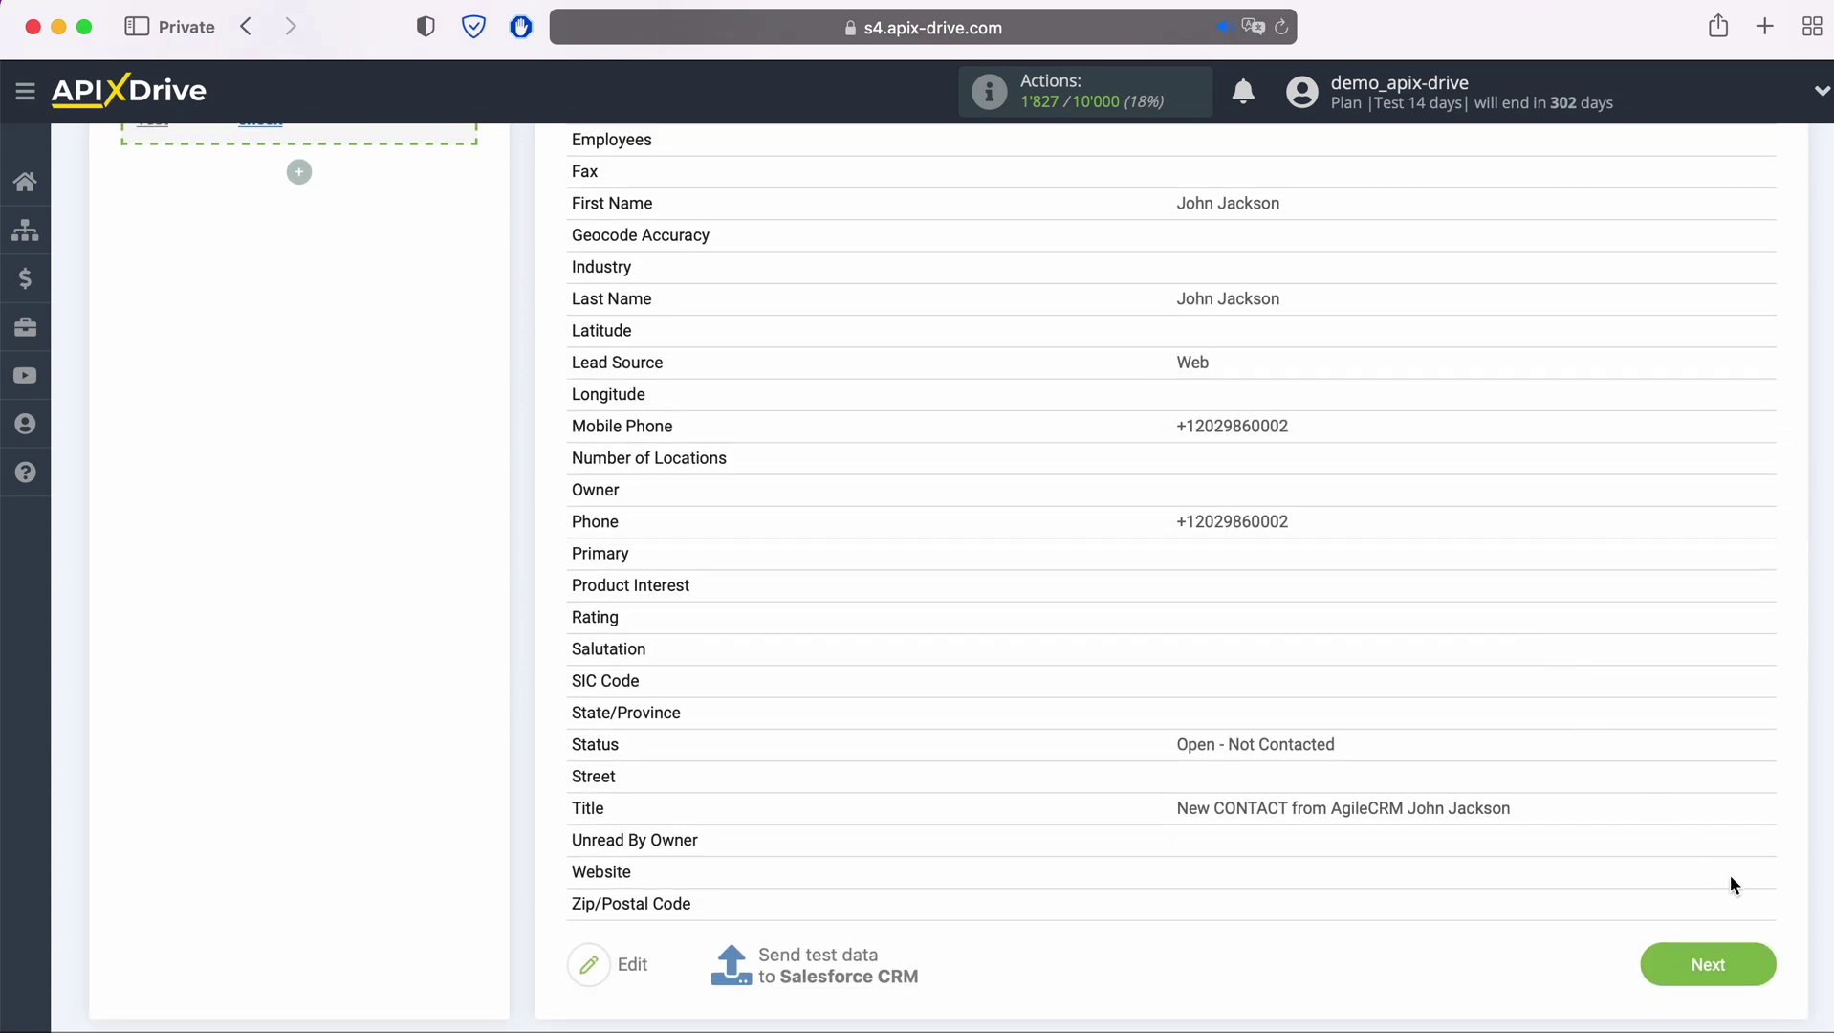
pyautogui.click(1765, 963)
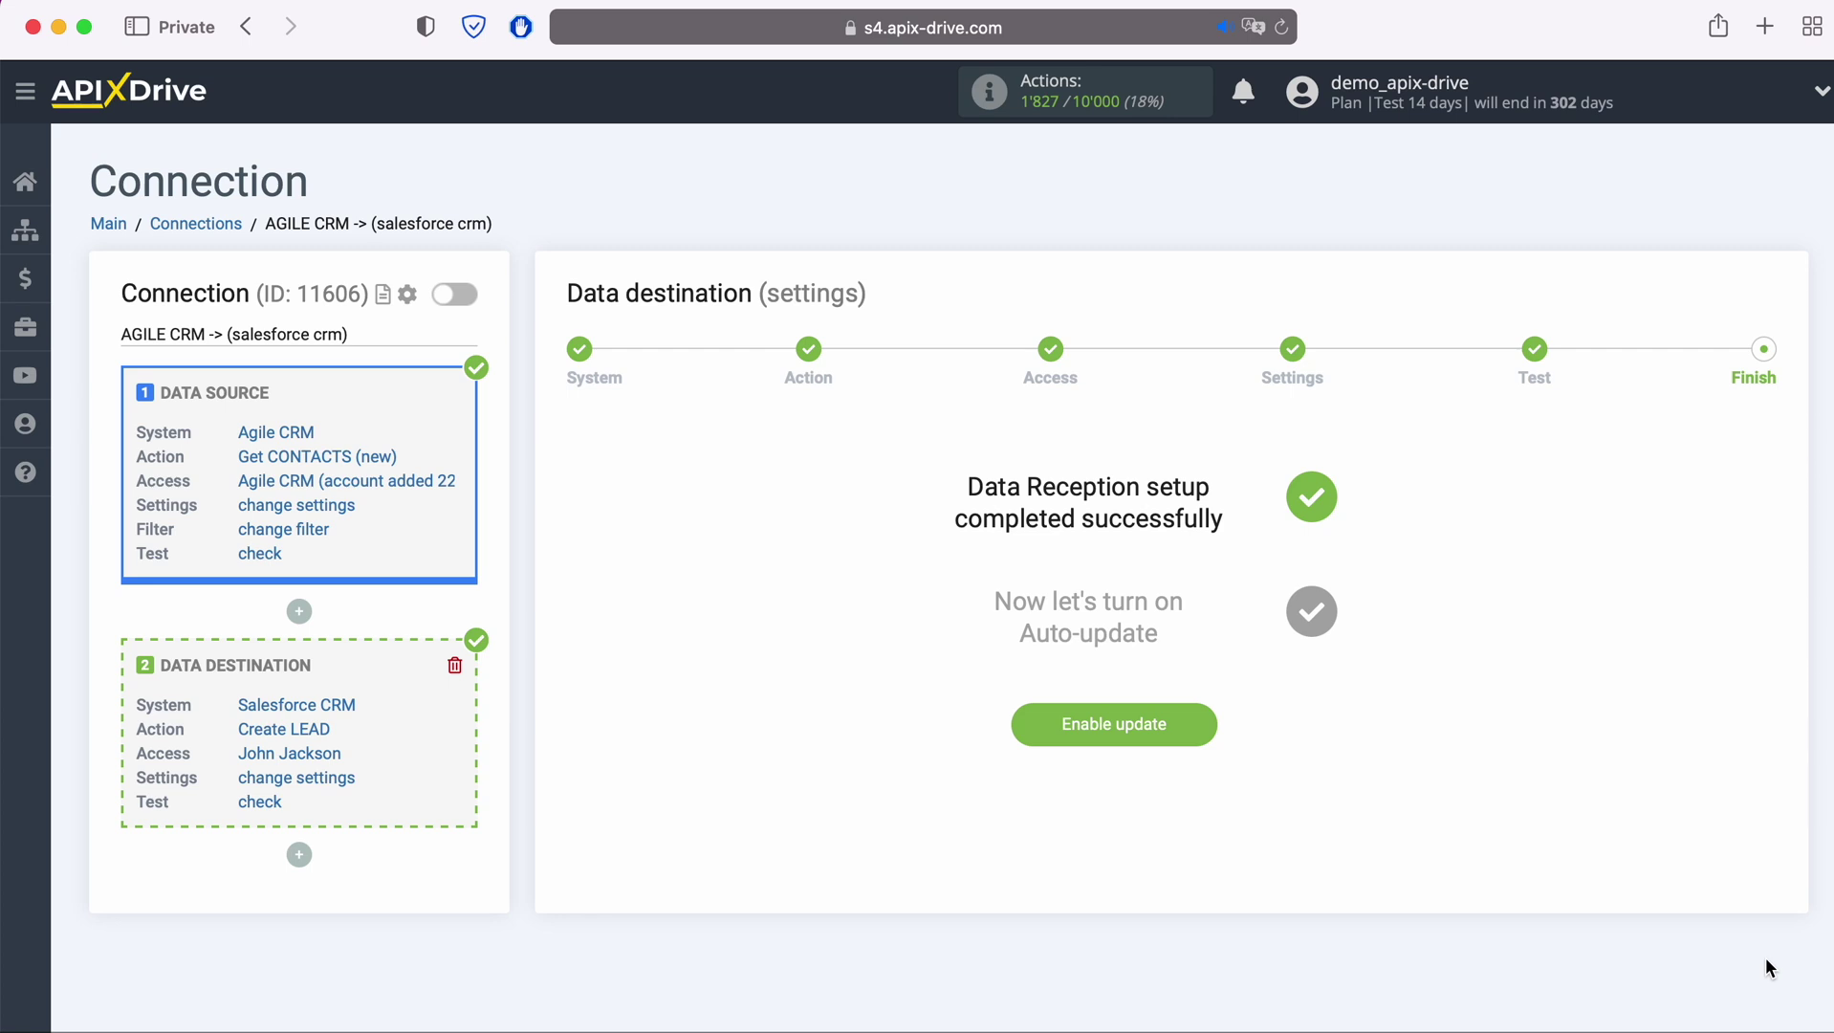
# Step: Enable auto-update and save the connection's update interval as 5 minutes
pyautogui.click(1207, 724)
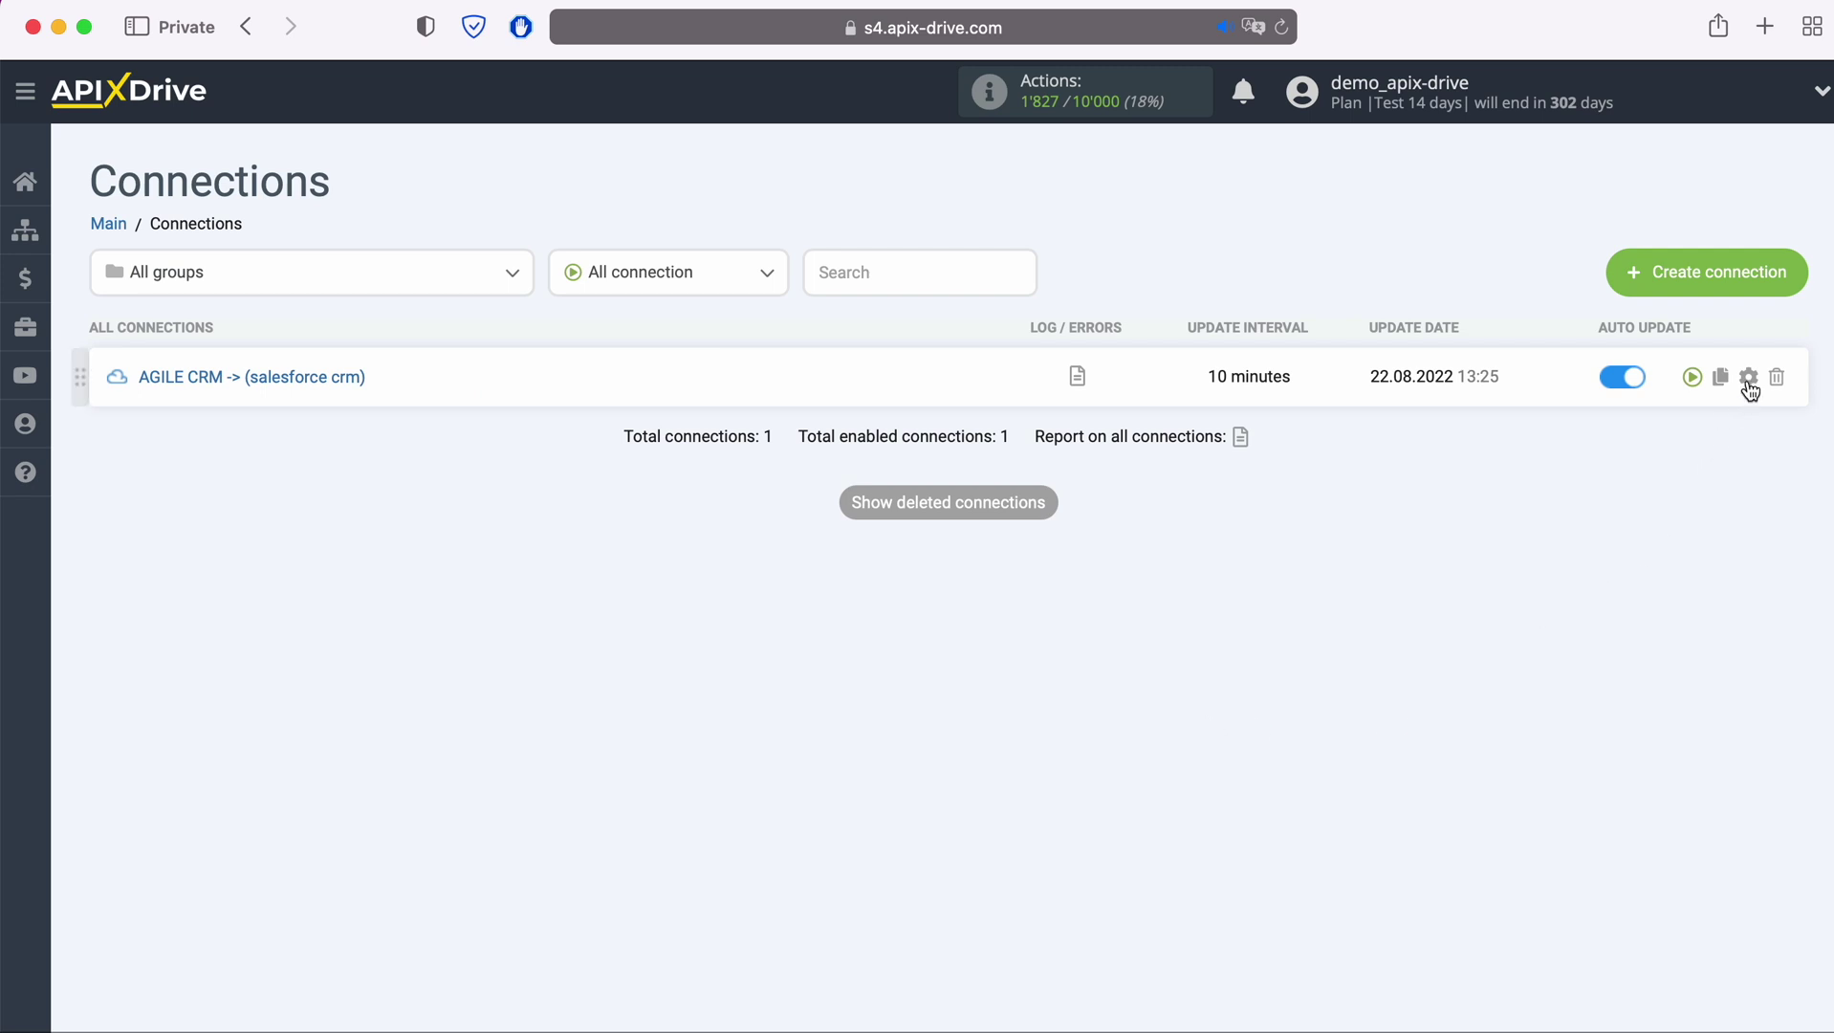
pyautogui.click(1748, 377)
pyautogui.click(1115, 571)
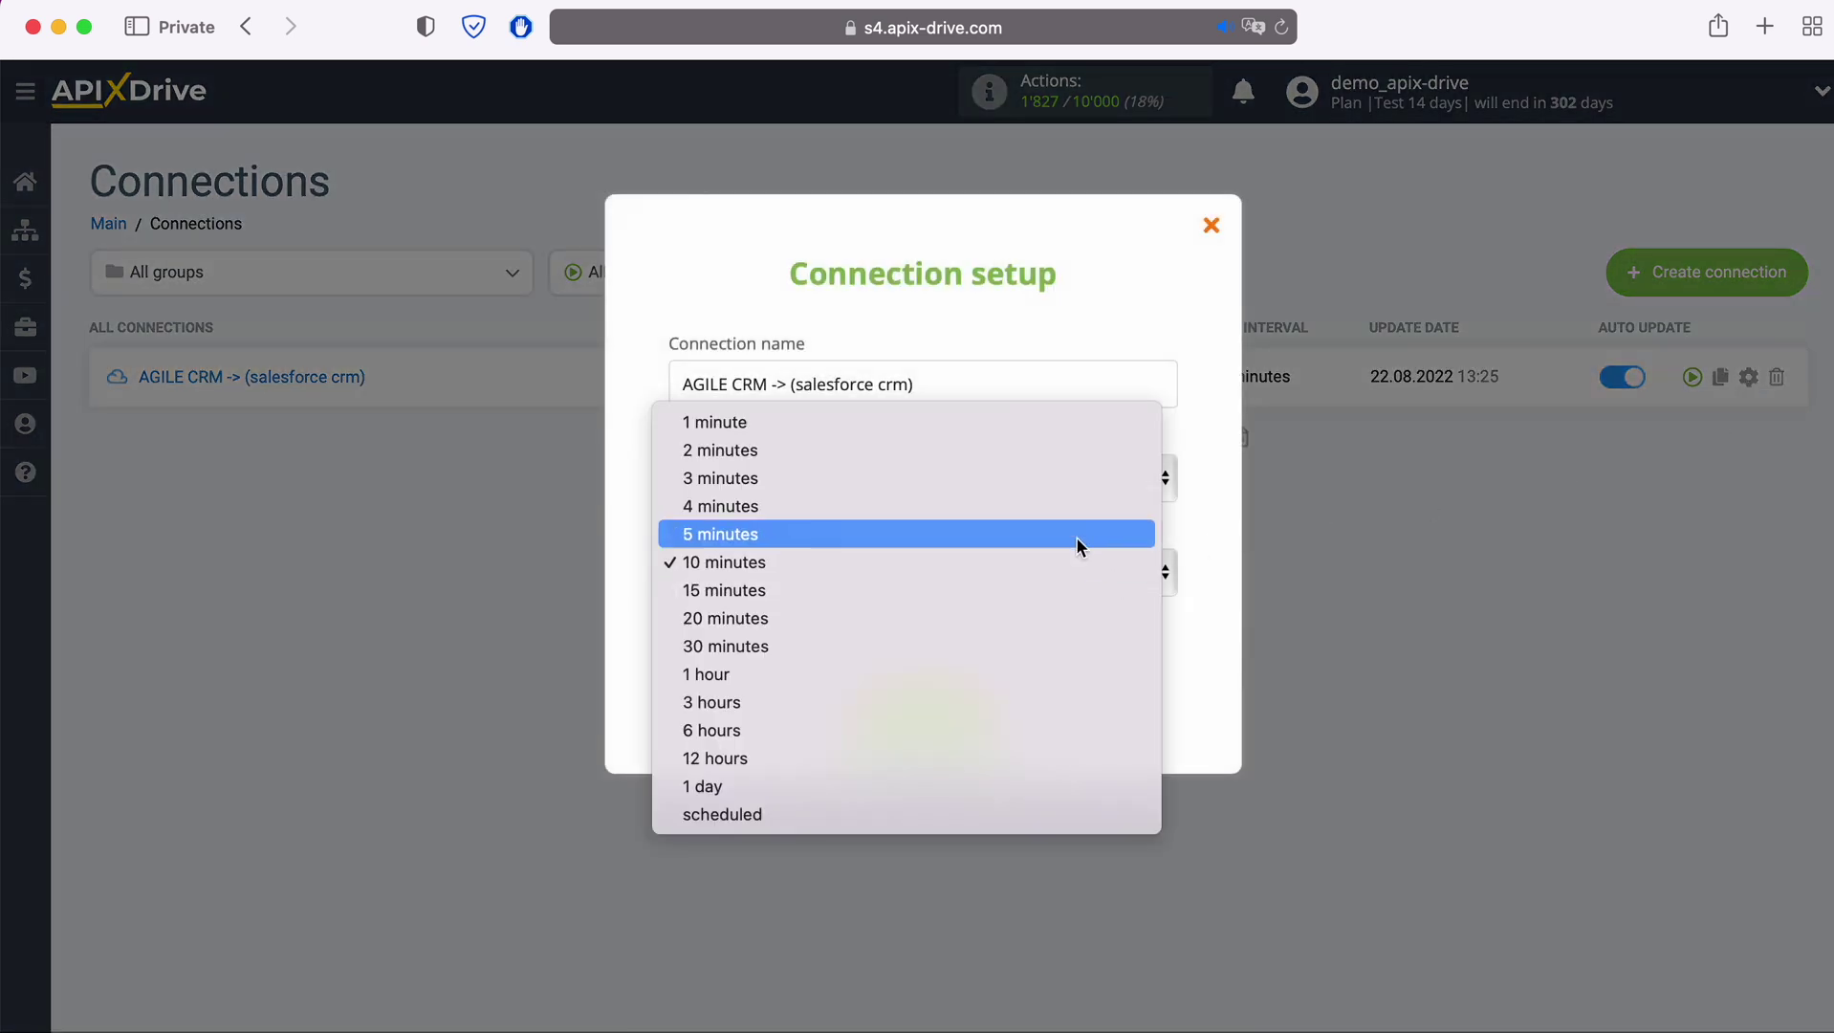
pyautogui.click(1078, 535)
pyautogui.click(996, 712)
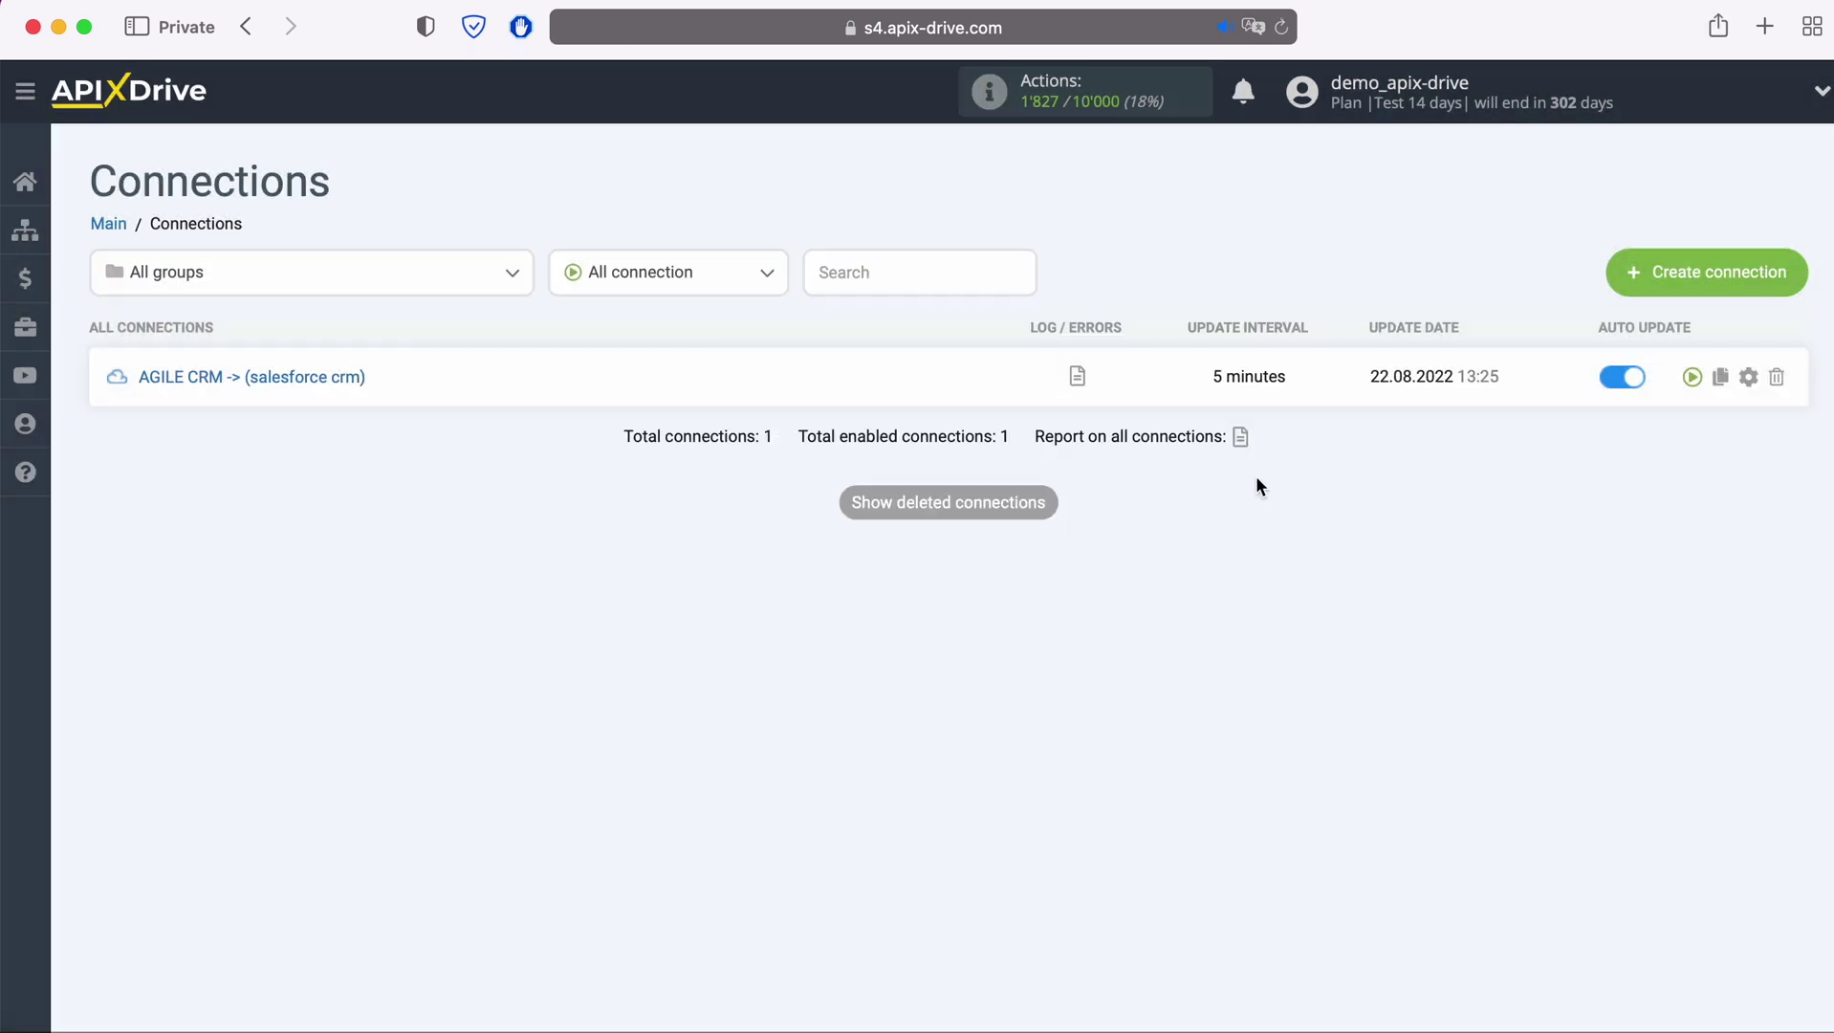